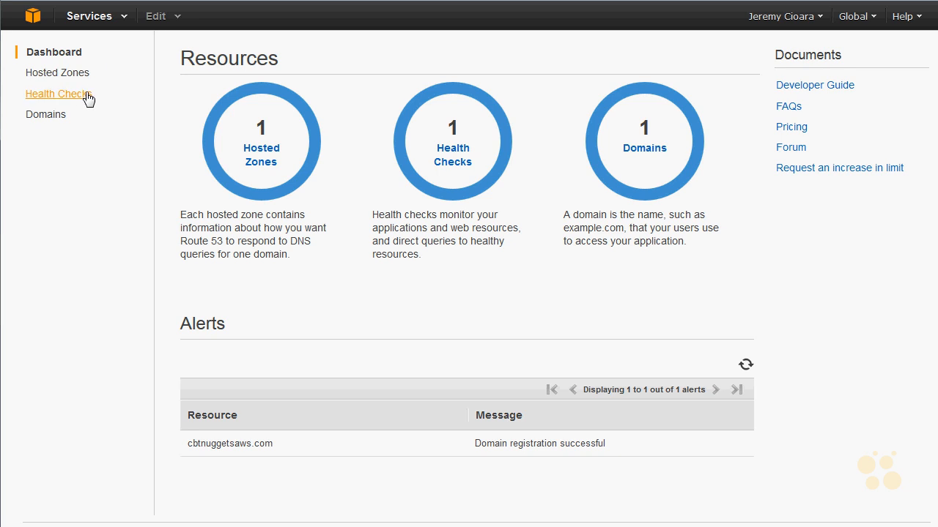
Step: Open the registered domains list and check whether fluffybunny.com is available to register
click(63, 119)
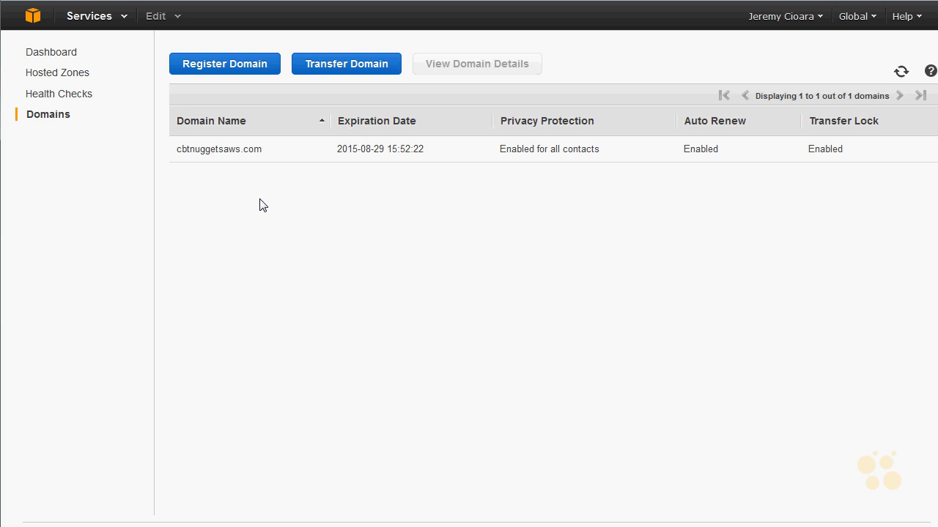
drag(268, 150, 176, 150)
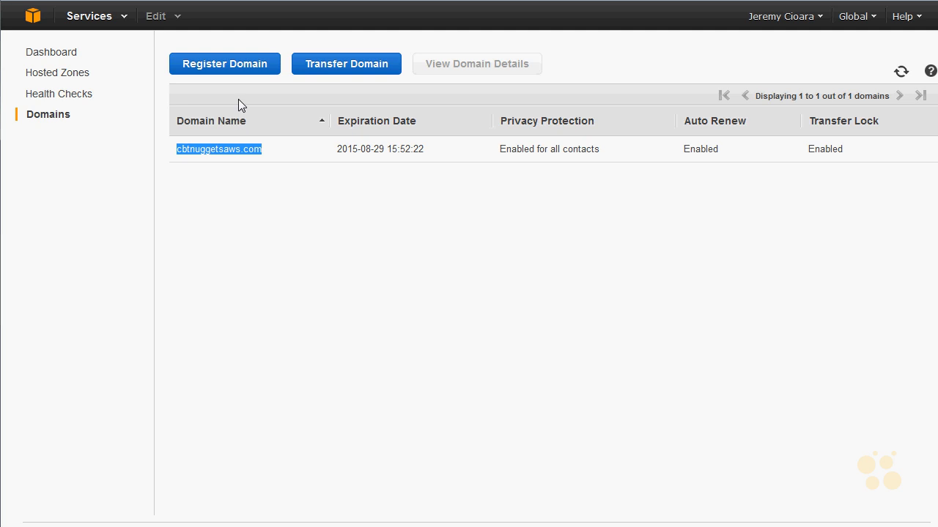
click(235, 70)
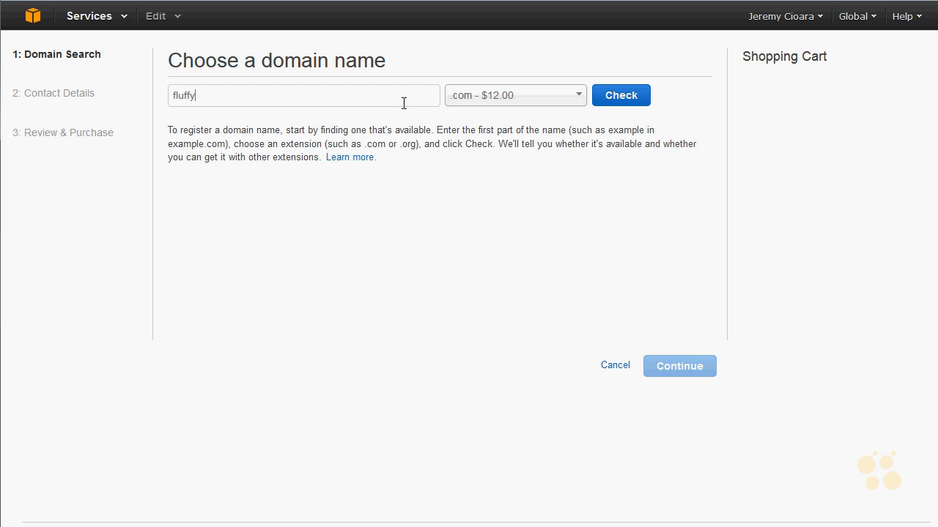
text(unny)
click(624, 102)
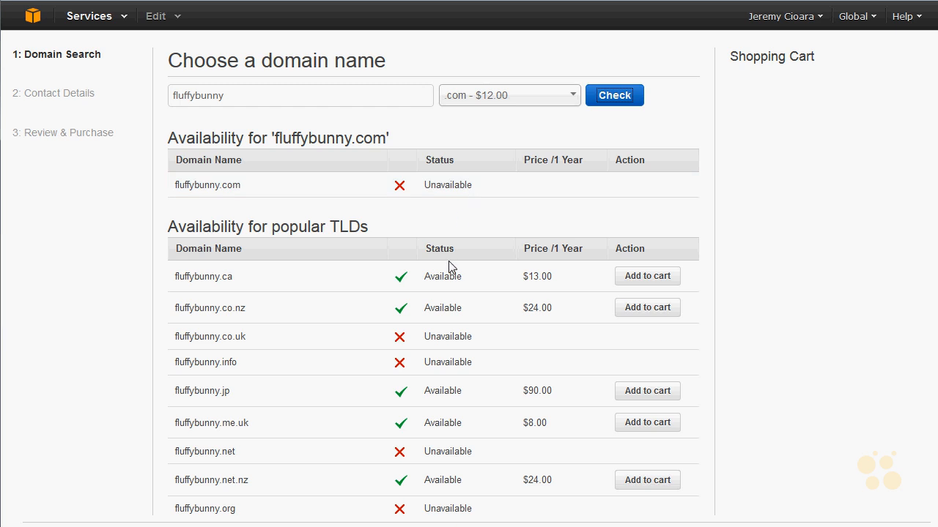
Step: Review the alternative fluffybunny domains, add fluffybunny.ca to the cart and continue to the contact details
scroll(236, 366, down, 3)
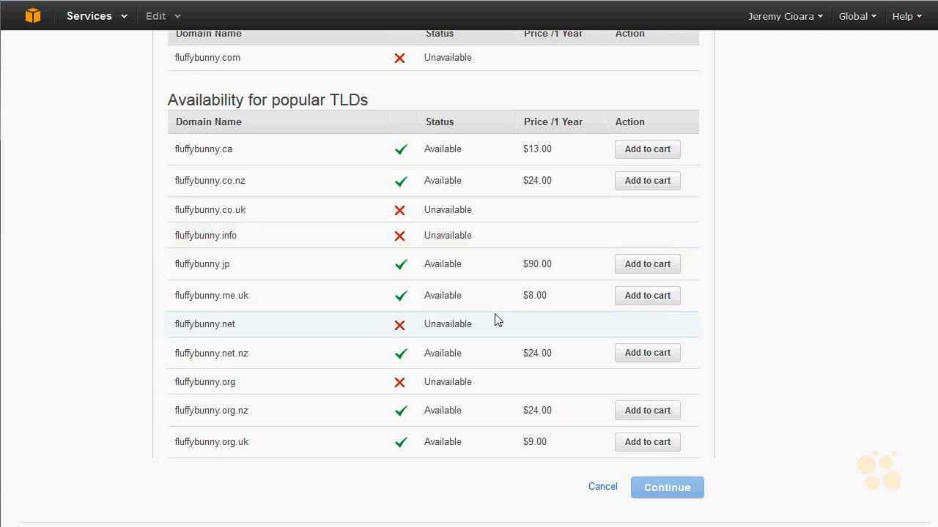
scroll(496, 315, up, 3)
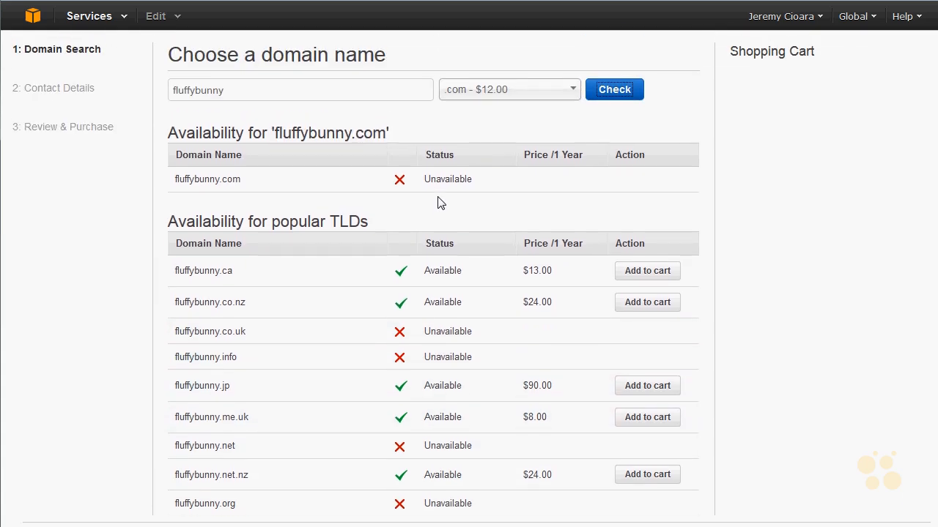
scroll(417, 308, down, 2)
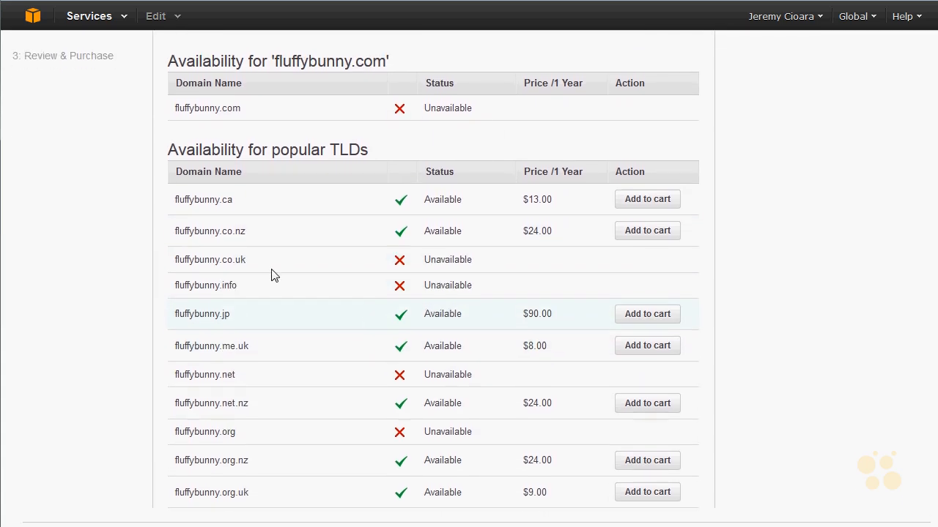
scroll(224, 362, down, 1)
scroll(285, 196, down, 1)
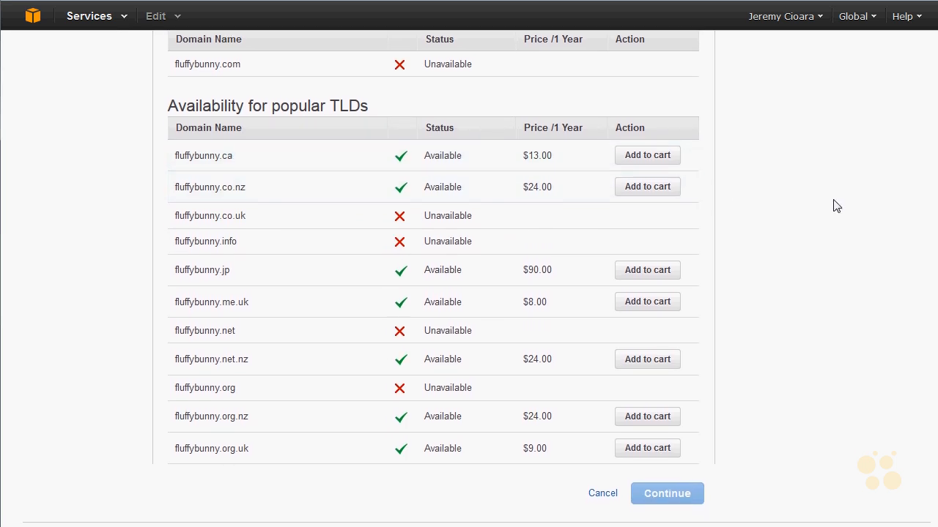
scroll(836, 206, up, 3)
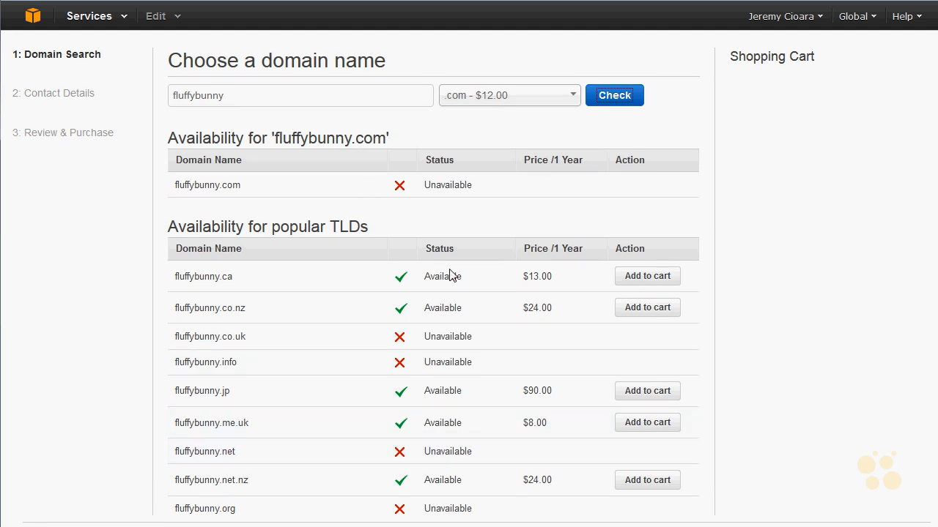
click(642, 279)
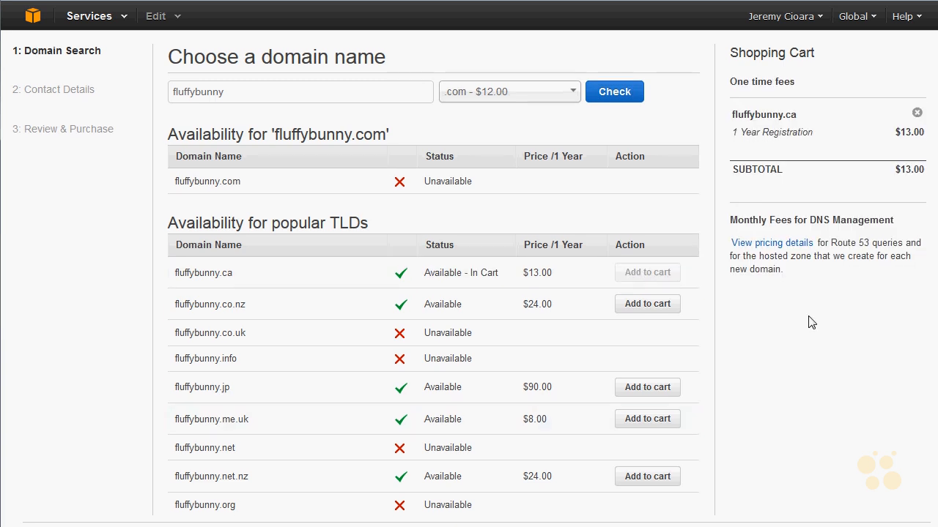
scroll(810, 322, down, 3)
click(664, 494)
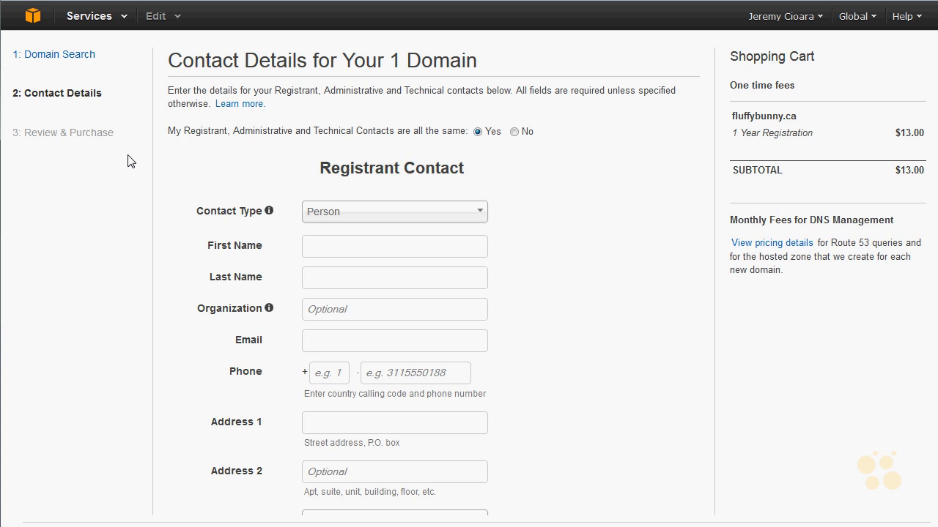
Step: Abandon the domain registration and return to the Route 53 list of registered domains
click(33, 15)
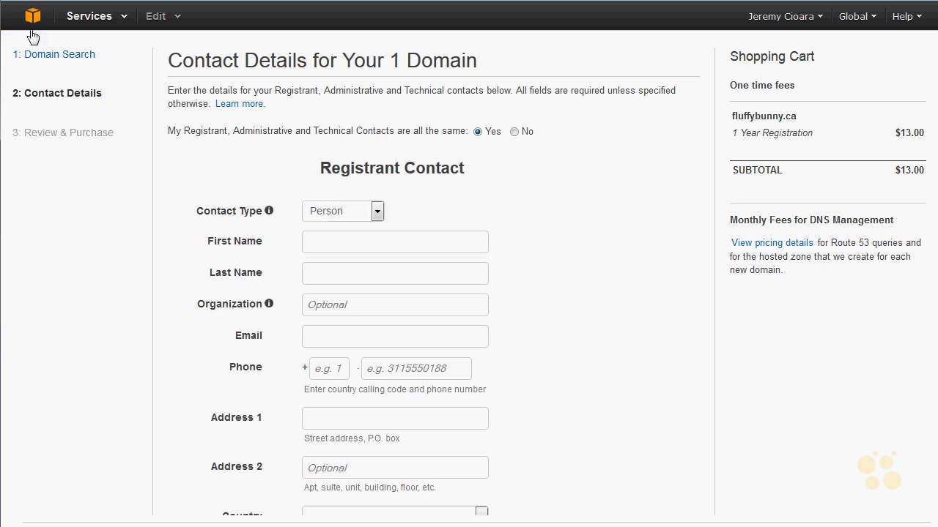
click(63, 160)
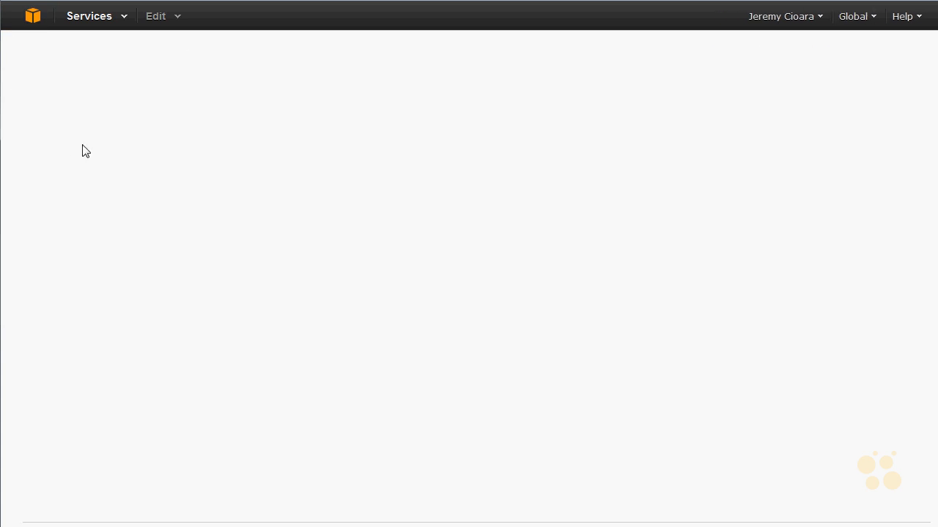
click(51, 116)
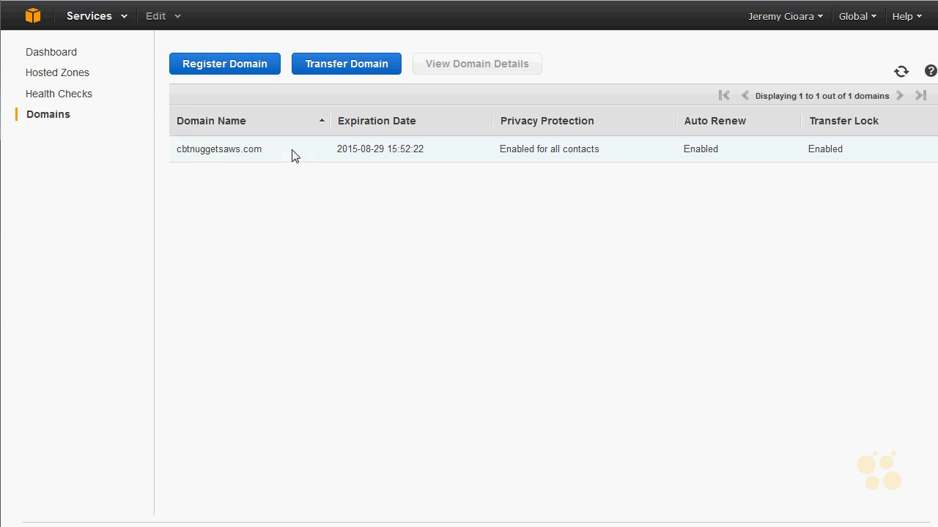
Step: Create a hosted zone for microsoft.com in the hosted zones list and delete that zone again
click(78, 76)
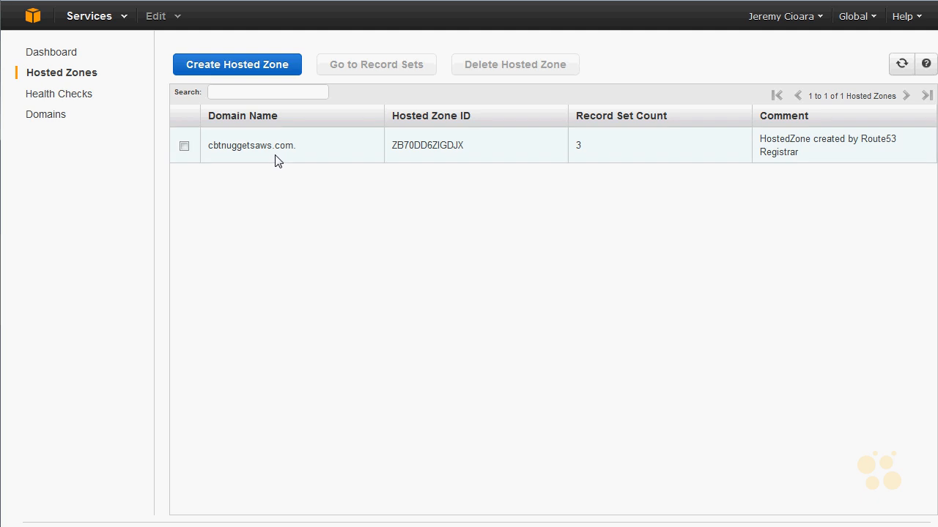
click(265, 67)
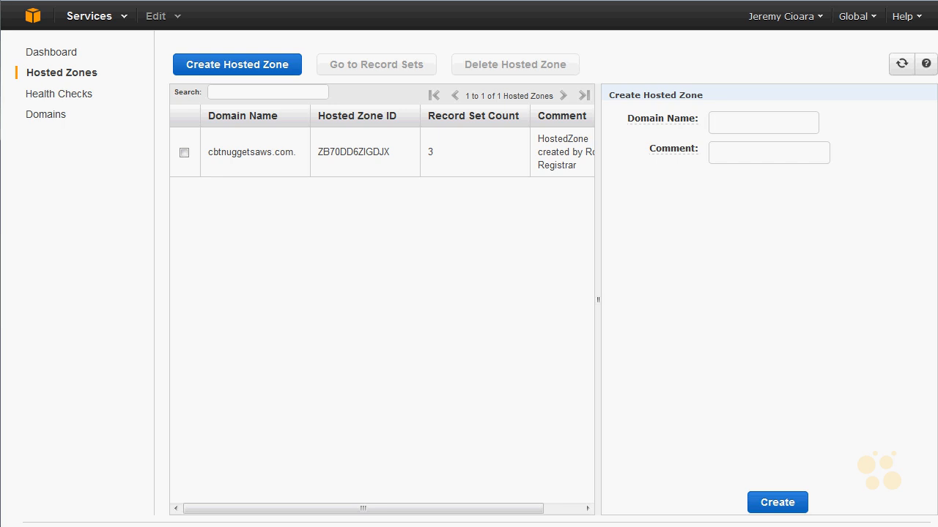
text(microsoft.com)
click(777, 503)
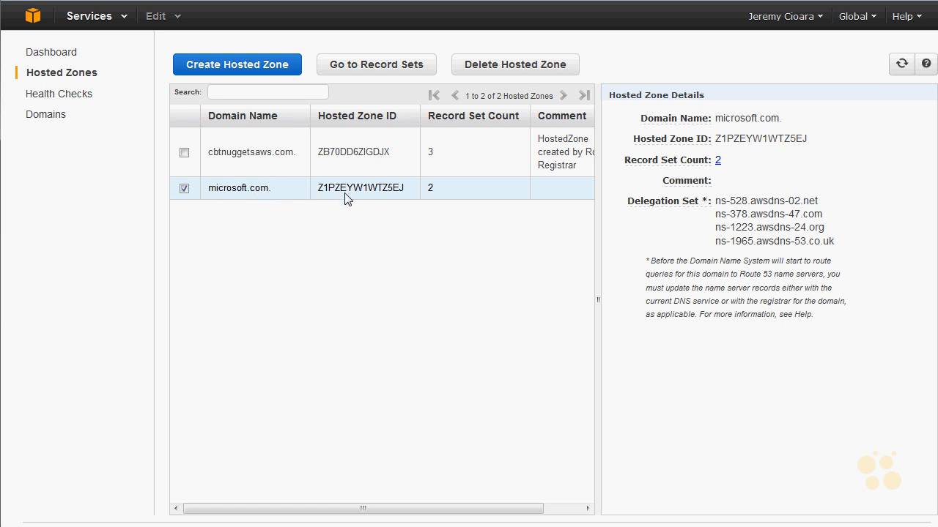
click(473, 68)
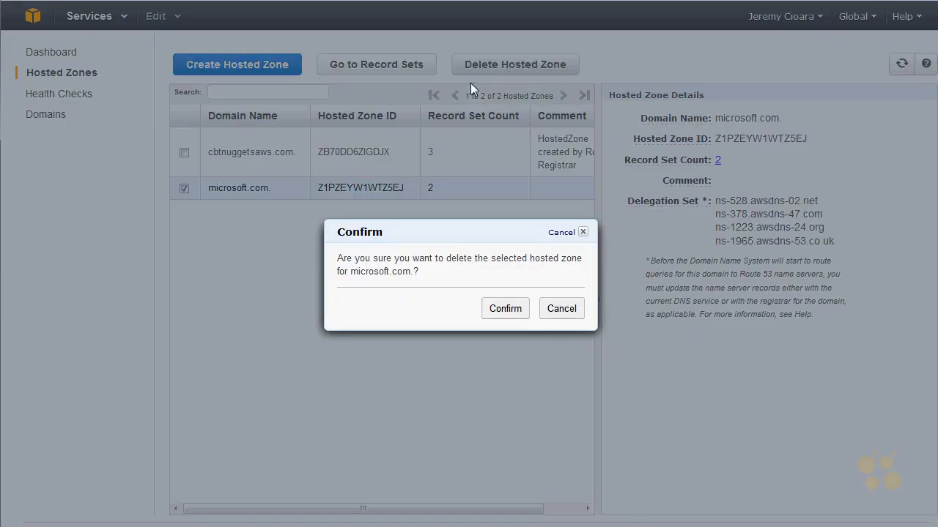
click(495, 309)
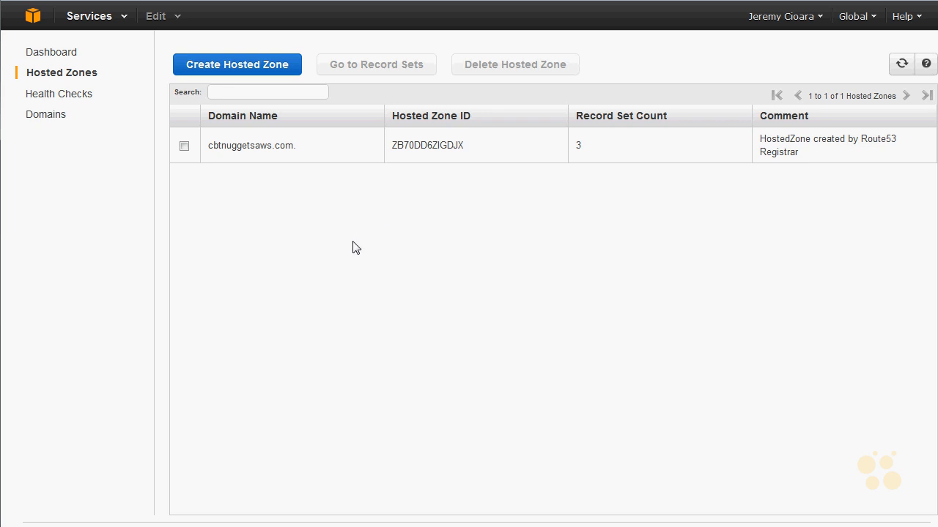
Step: Open the record sets of the cbtnuggetsaws.com hosted zone and delete its A alias record
click(278, 143)
double_click(297, 152)
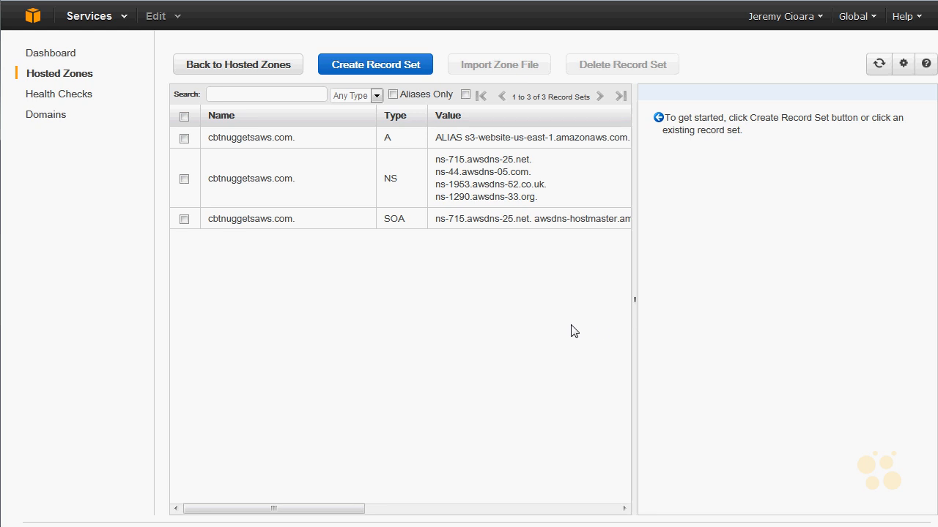
click(258, 230)
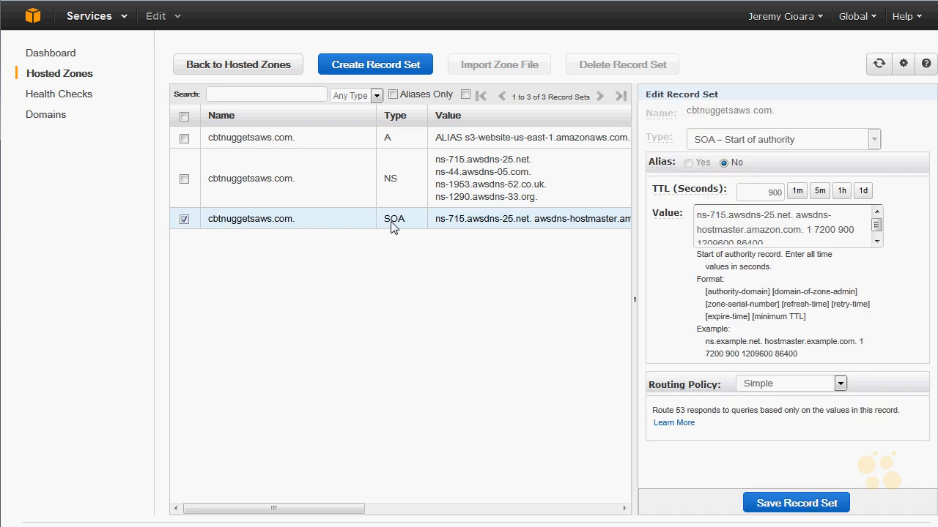
click(318, 144)
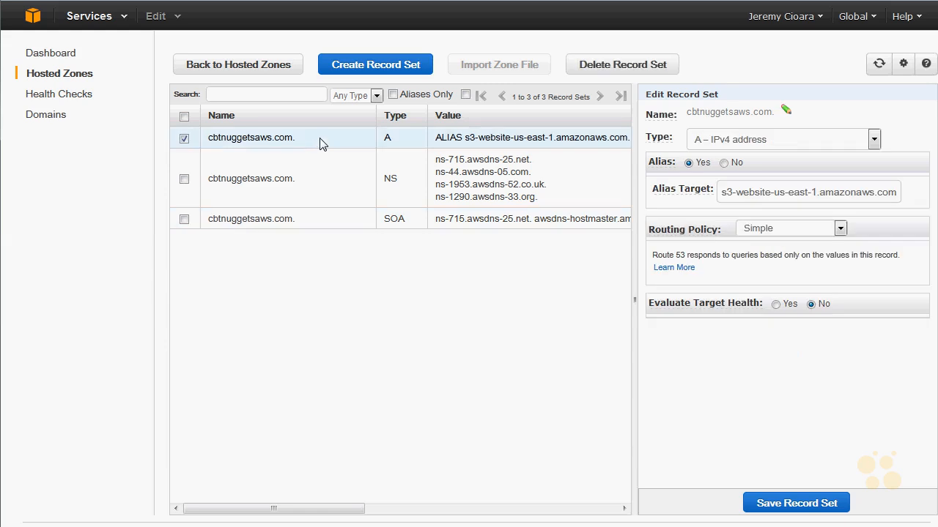
click(602, 65)
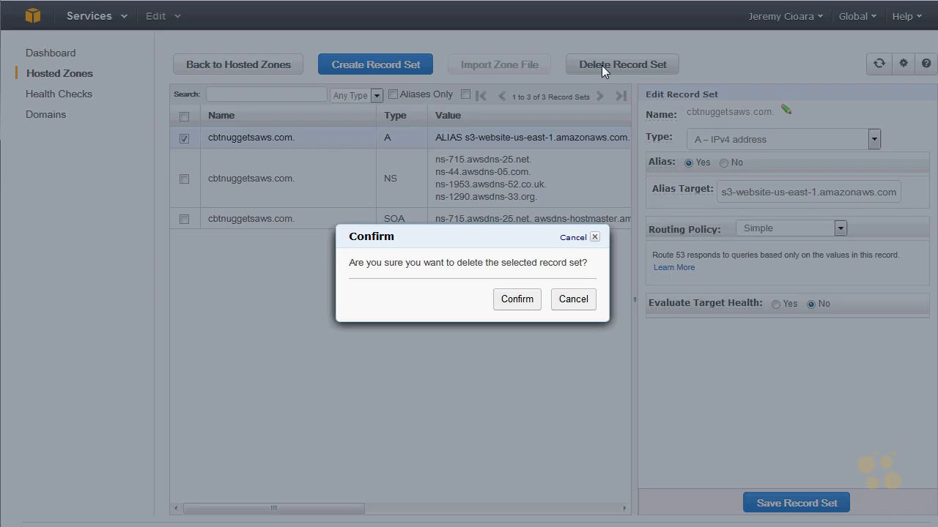
click(531, 310)
Step: Examine the TTL and value of the zone's SOA record and the details of its NS record
click(286, 203)
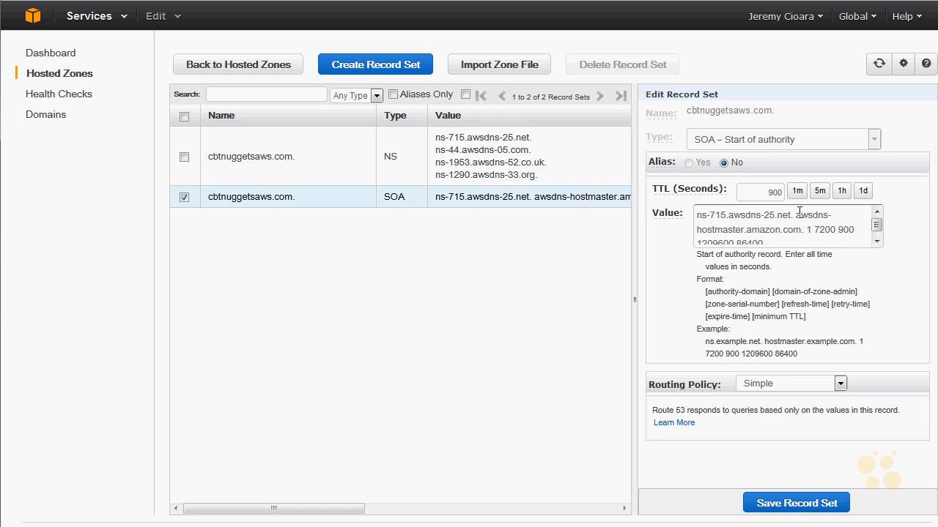
double_click(760, 189)
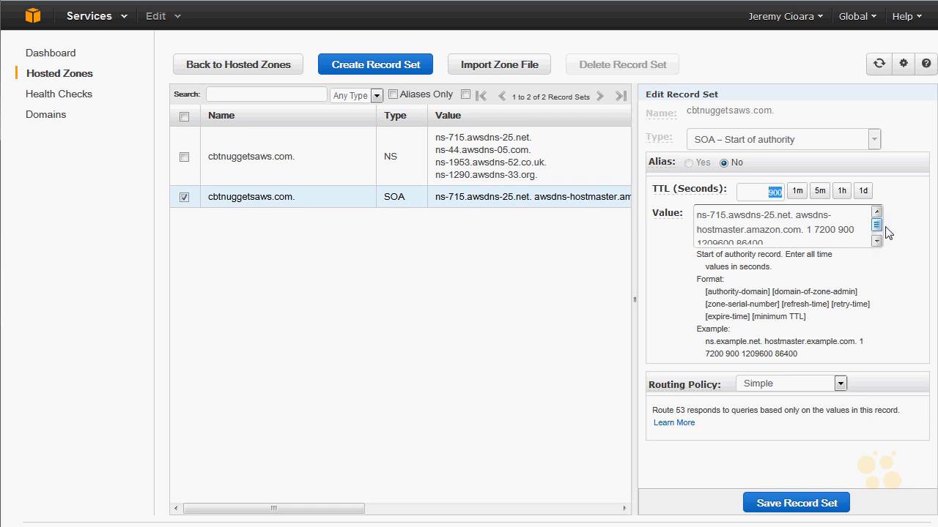
drag(877, 225, 876, 238)
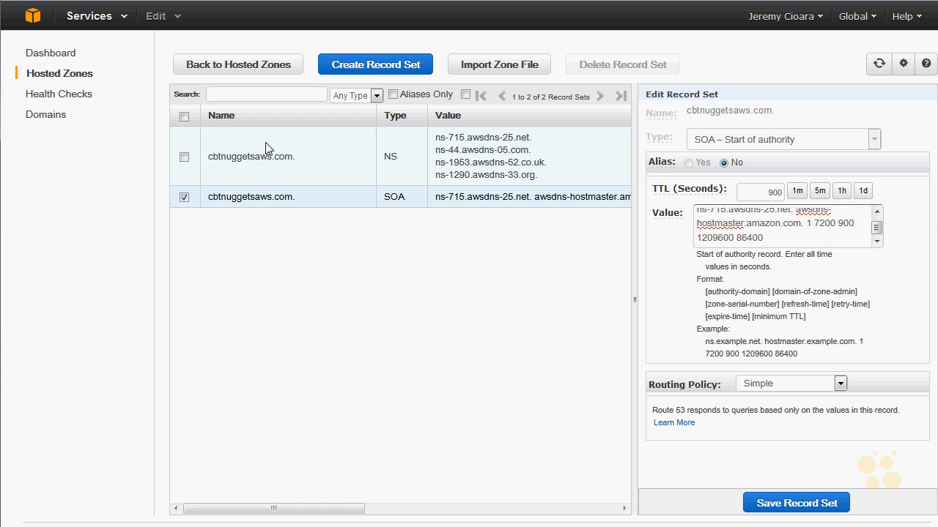
click(256, 163)
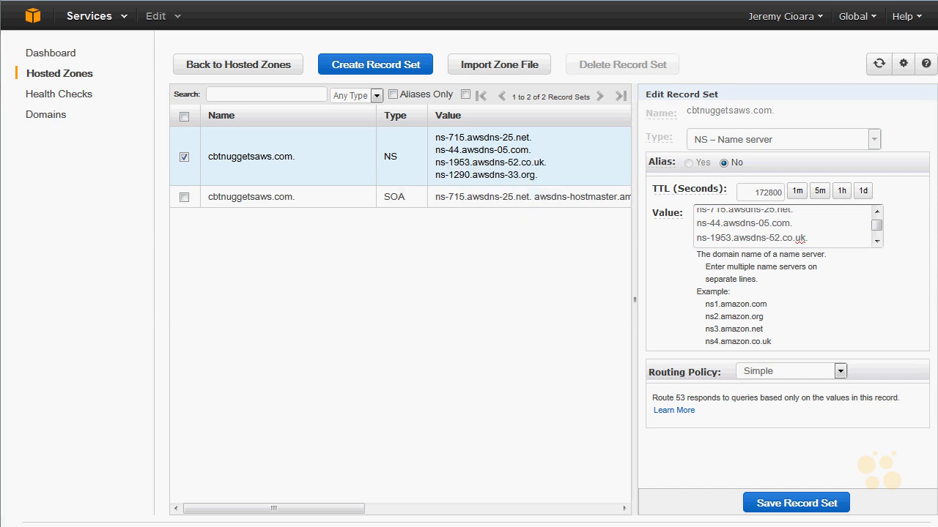
Step: Start a new record set in the cbtnuggetsaws.com zone with the name amazon
click(377, 70)
click(375, 67)
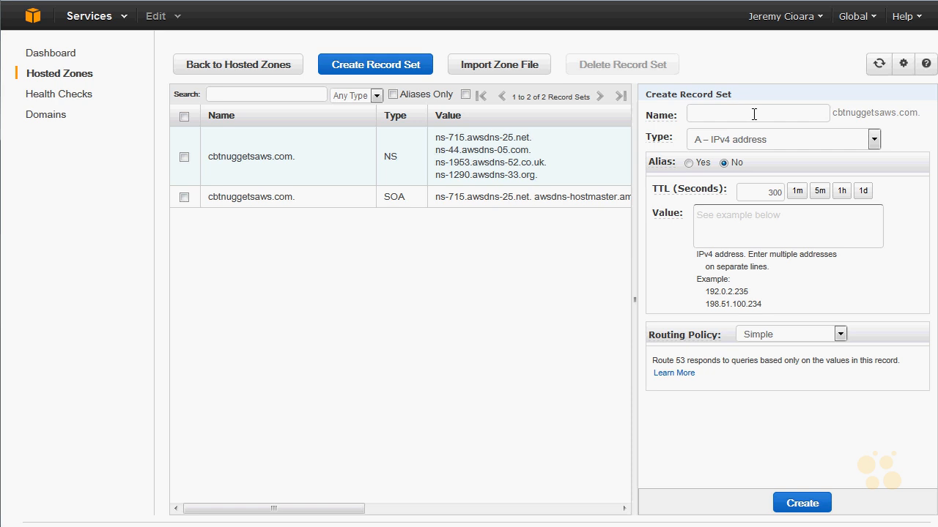
text(amazon)
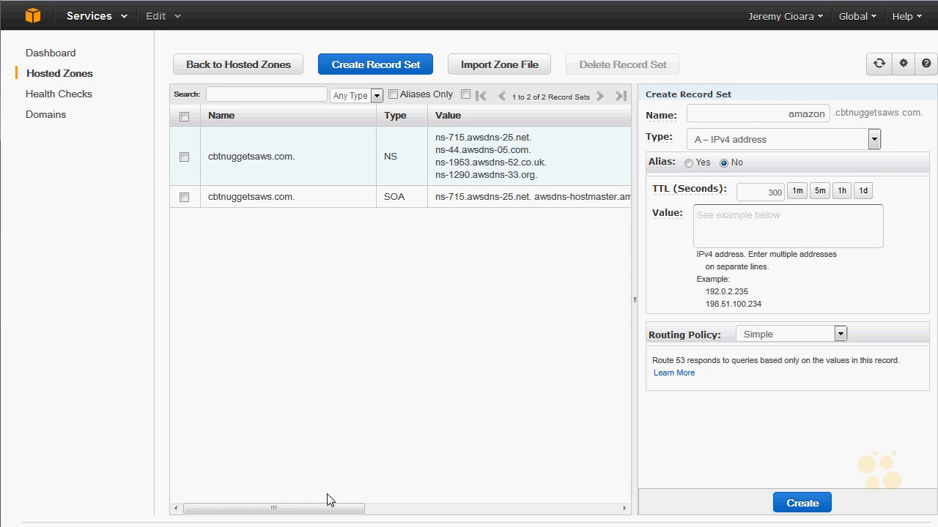
Step: Open a Windows Command Prompt and ping amazon.com to resolve its IP address, stopping the ping early
key(super+r)
text(cmd)
key(Return)
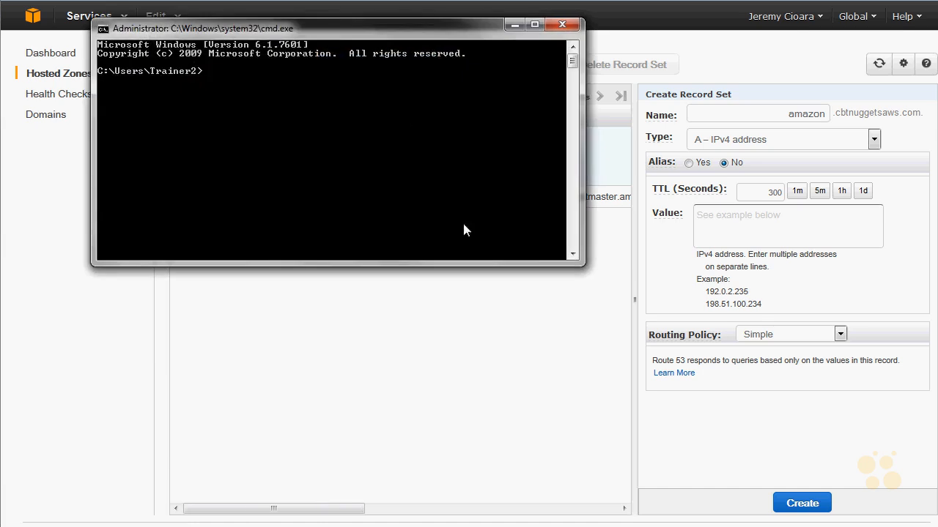
drag(415, 26, 386, 109)
text(ping amazon.com)
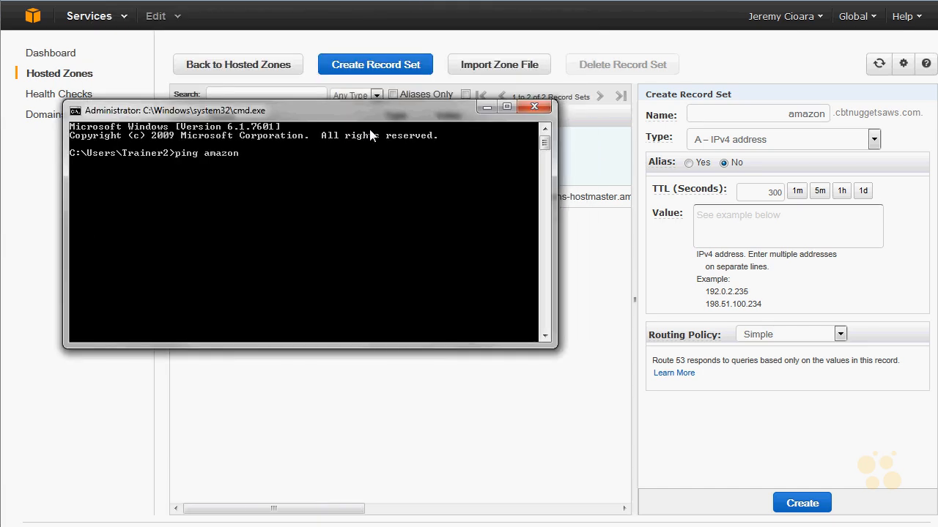
key(Return)
key(ctrl+c)
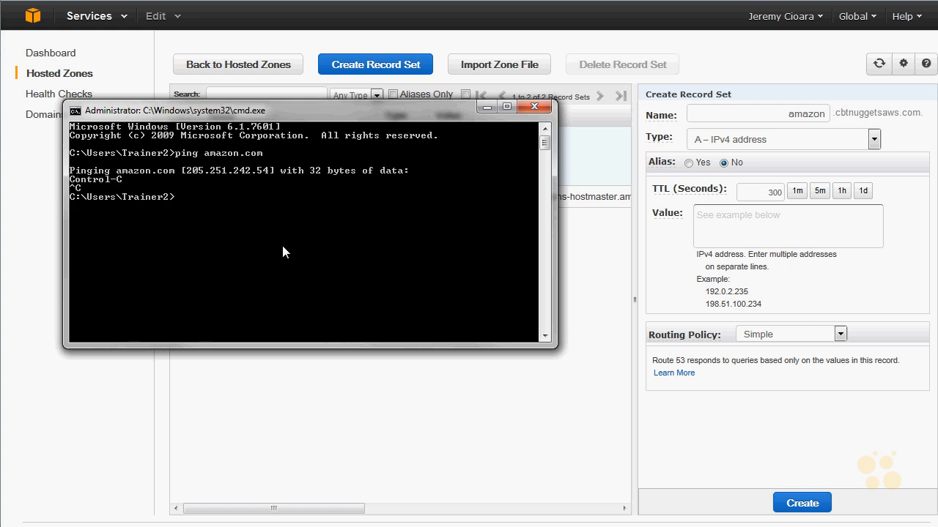
Step: Copy the resolved address 205.251.242.54 from the ping output into the value of the new A record
drag(272, 170, 190, 172)
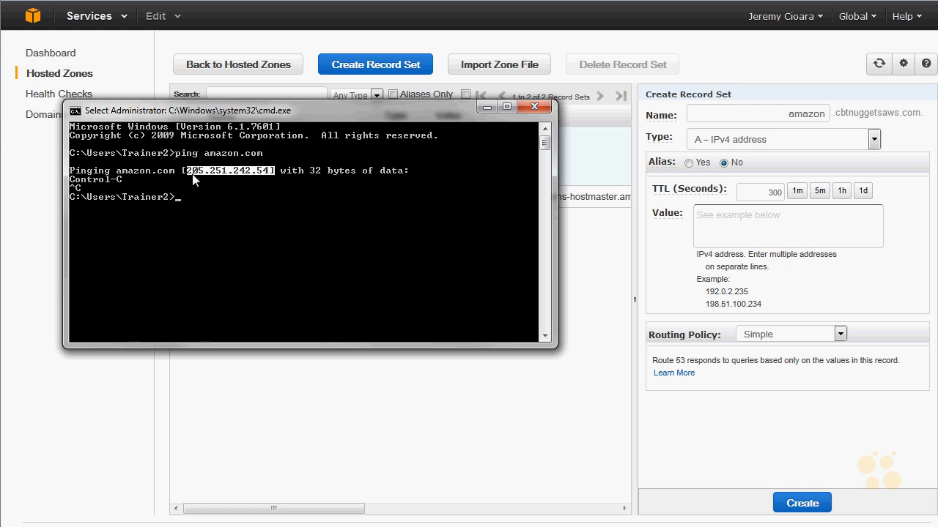
right_click(198, 170)
click(798, 218)
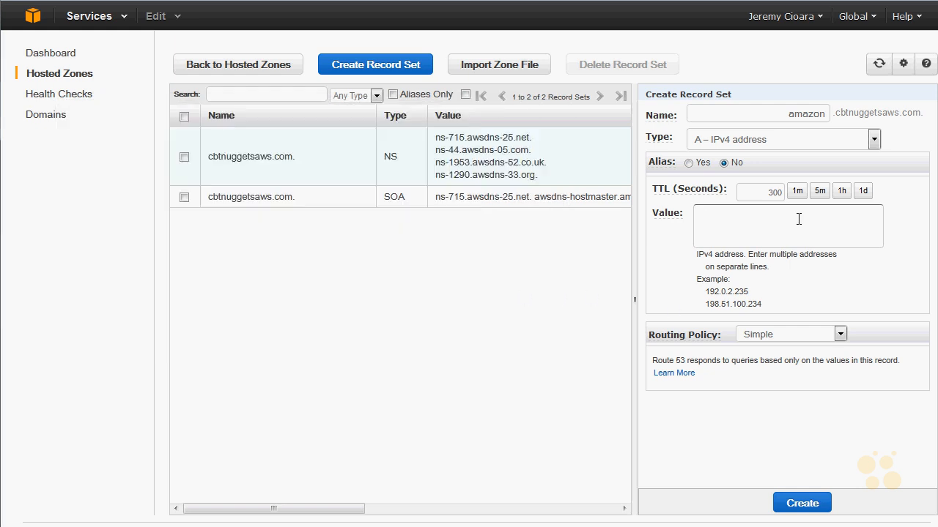
key(ctrl+v)
drag(785, 217, 675, 211)
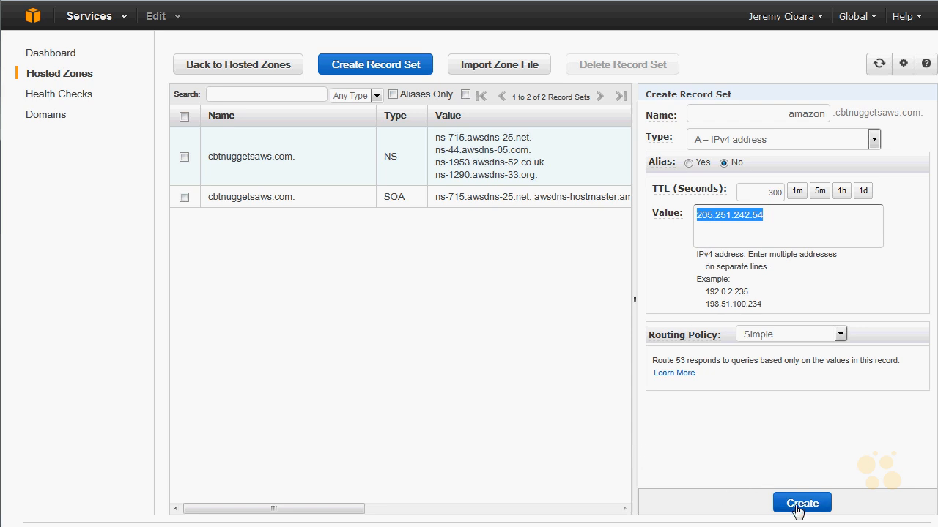
Step: Review the routing policy choices, keep Simple, and create the amazon A record in the zone
click(815, 334)
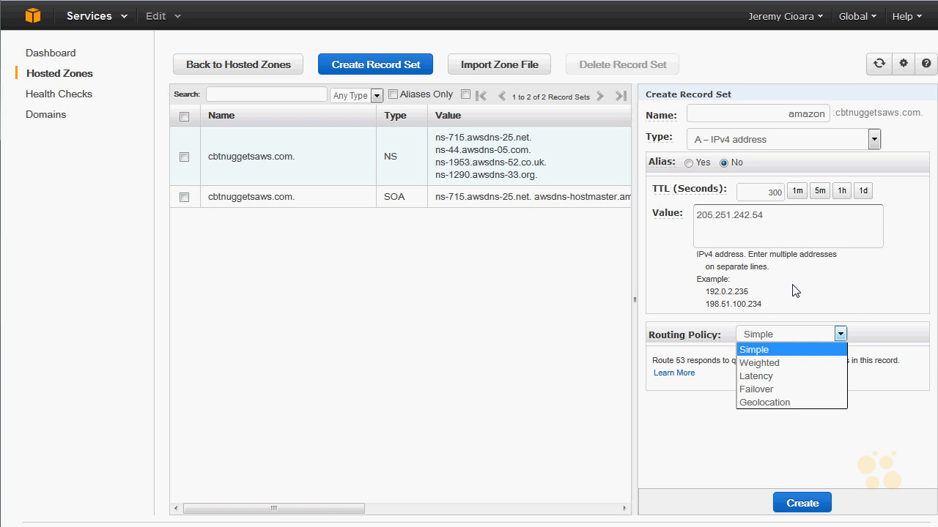
click(897, 328)
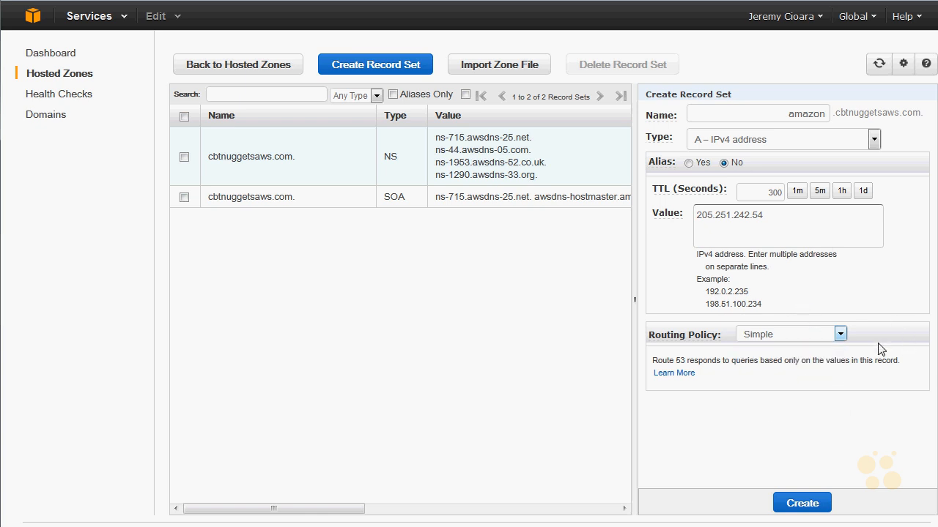
click(802, 503)
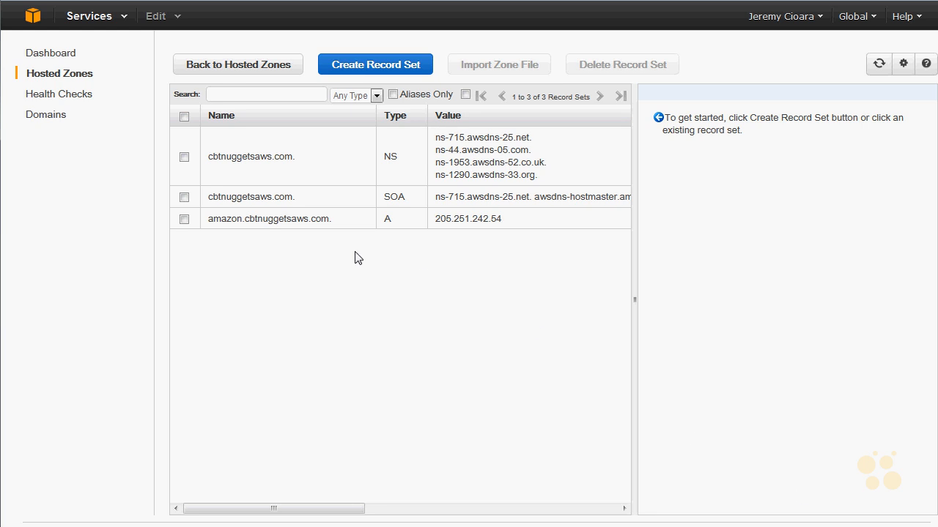
click(320, 222)
click(772, 245)
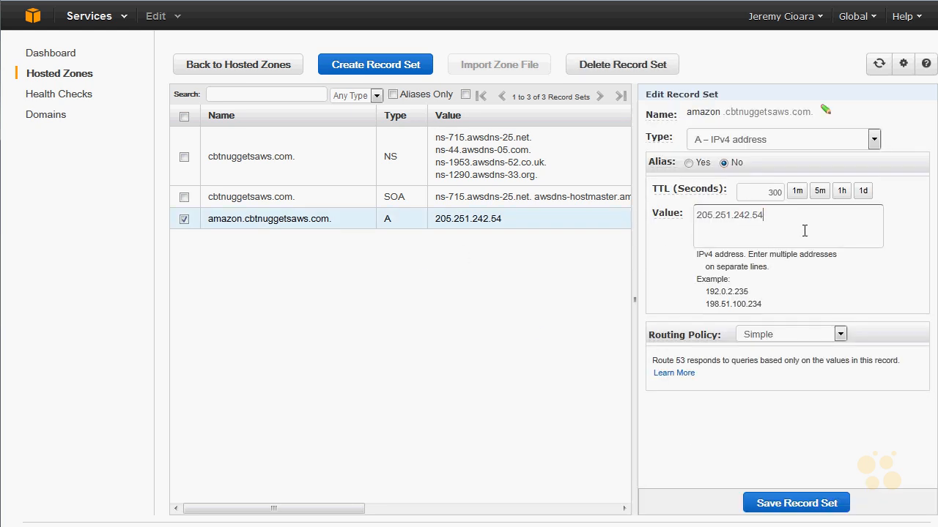
key(super+r)
text(cmd)
key(Return)
drag(219, 0, 546, 174)
text(ping)
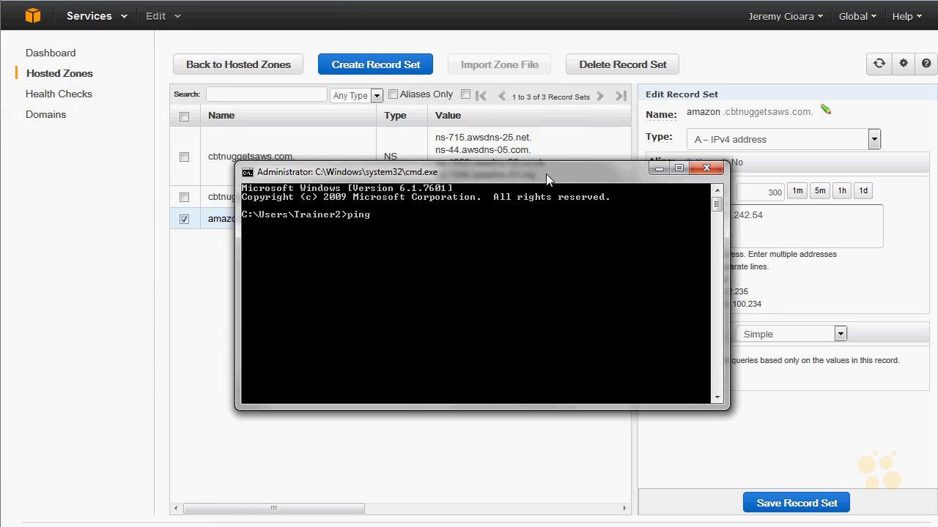
text( www.amazon.com)
key(Return)
key(ctrl+c)
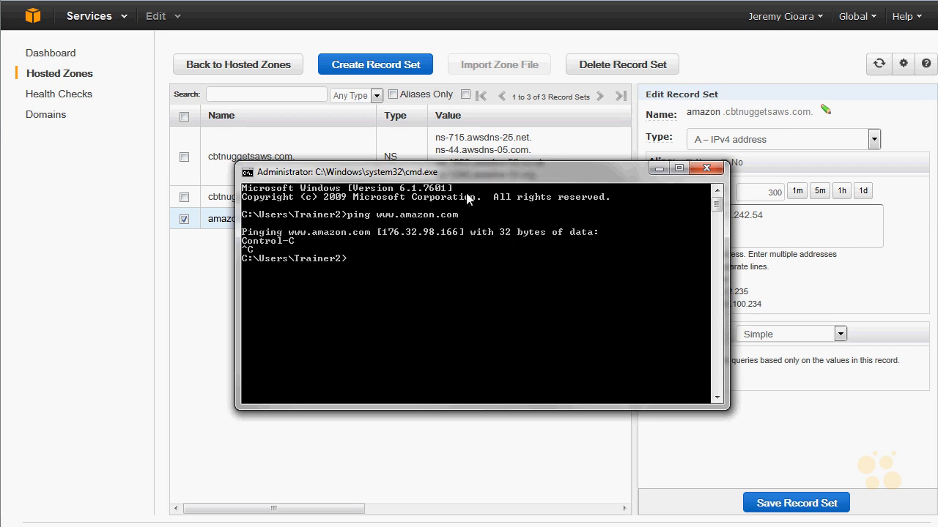
Step: Copy 176.32.98.166 from the ping output onto a second line of the amazon record's value and save the record set
drag(452, 235, 385, 233)
right_click(384, 234)
click(779, 235)
key(Return)
key(ctrl+v)
click(847, 503)
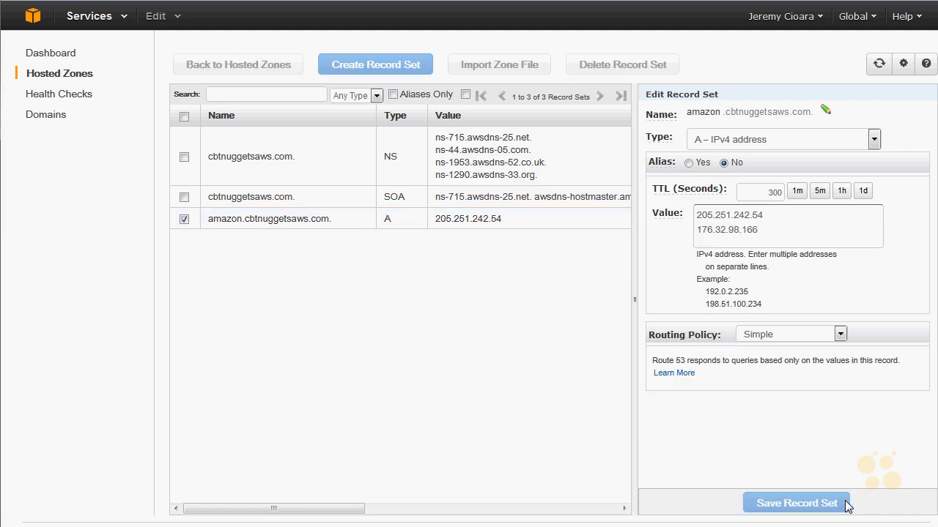
click(477, 220)
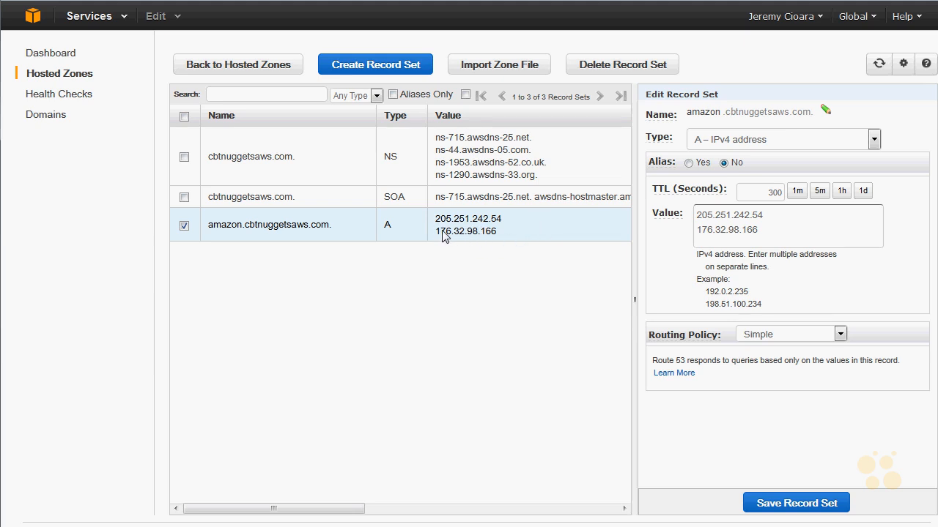
Step: Open a Command Prompt over the record list, start nslookup, and check its default DNS server address
key(super+r)
text(cmd)
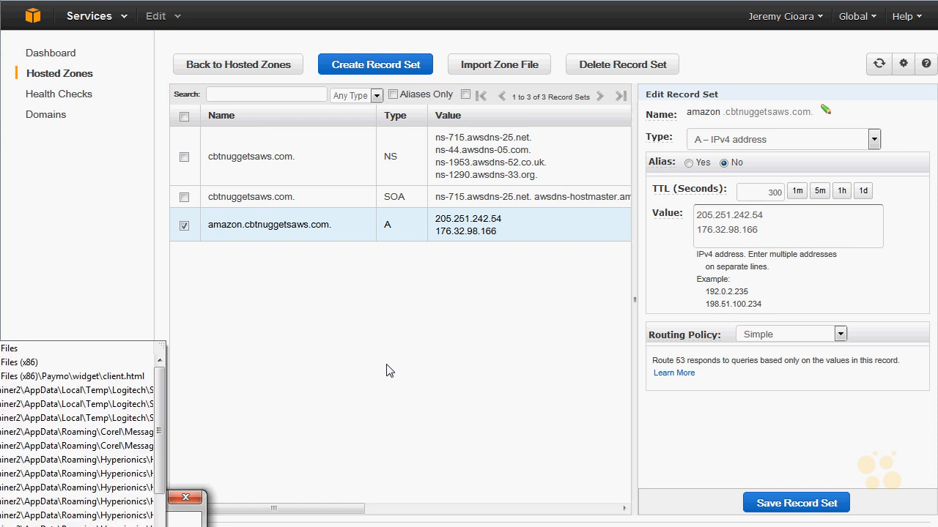
key(Return)
drag(293, 0, 561, 266)
click(517, 369)
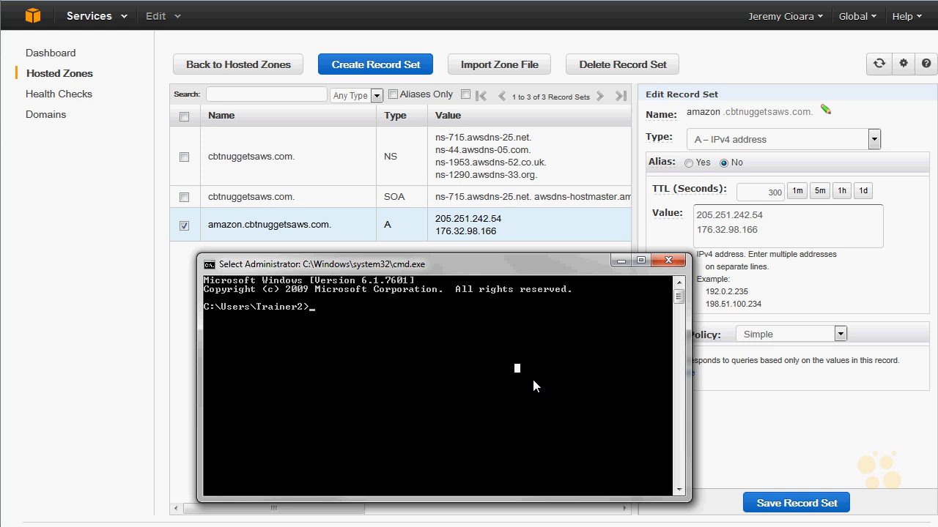
click(535, 377)
text(n)
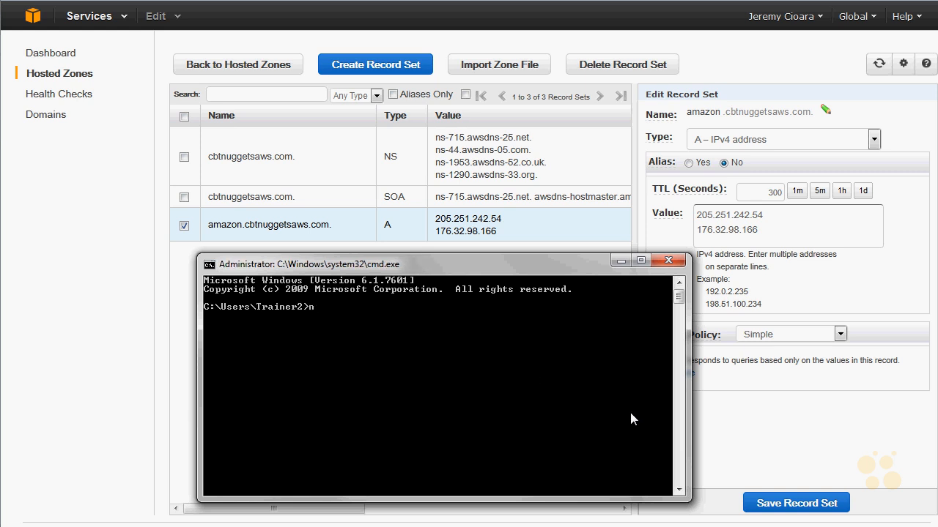
text(slookup)
key(Return)
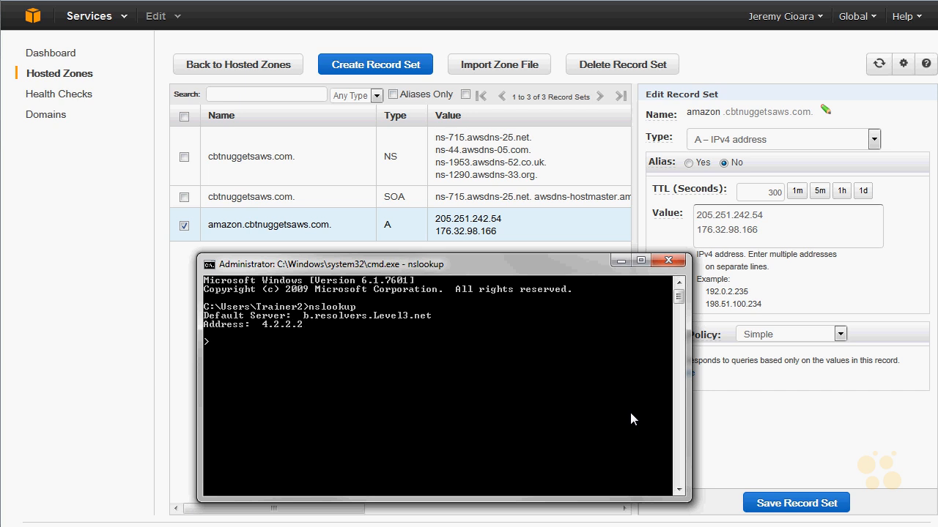
drag(305, 323, 258, 324)
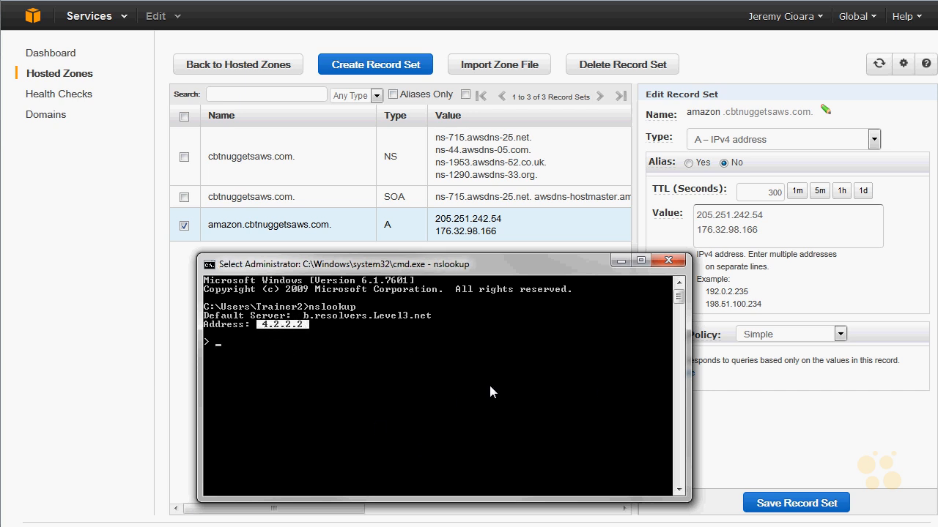
click(488, 386)
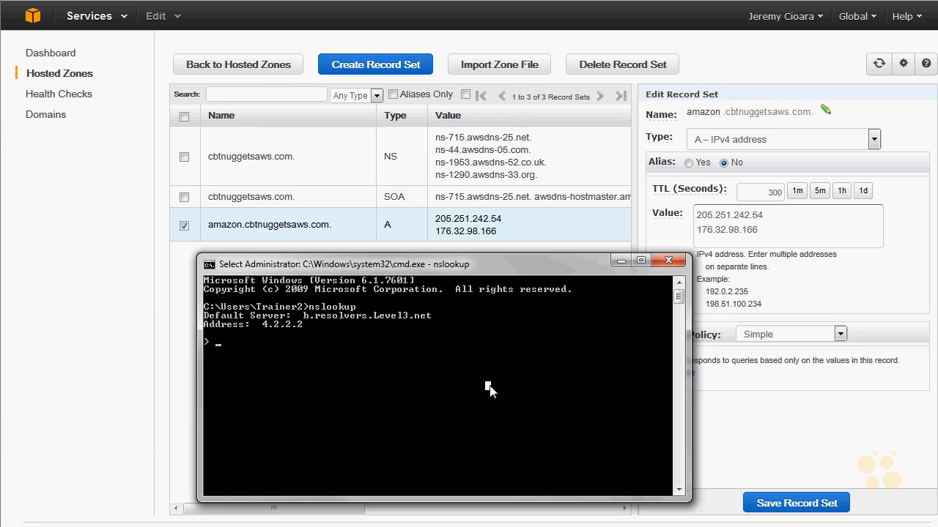
Step: Query amazon.cbtnuggetsaws.com in nslookup, examine the returned addresses, and repeat the same query
text(amazon.)
text(cbtnugg)
text(etsaws.)
key(BackSpace)
text(aws.com)
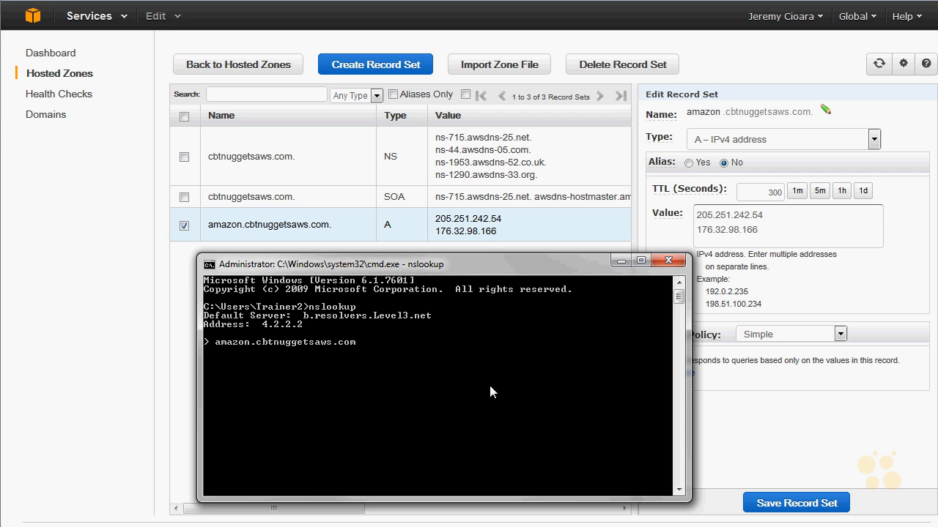
key(Return)
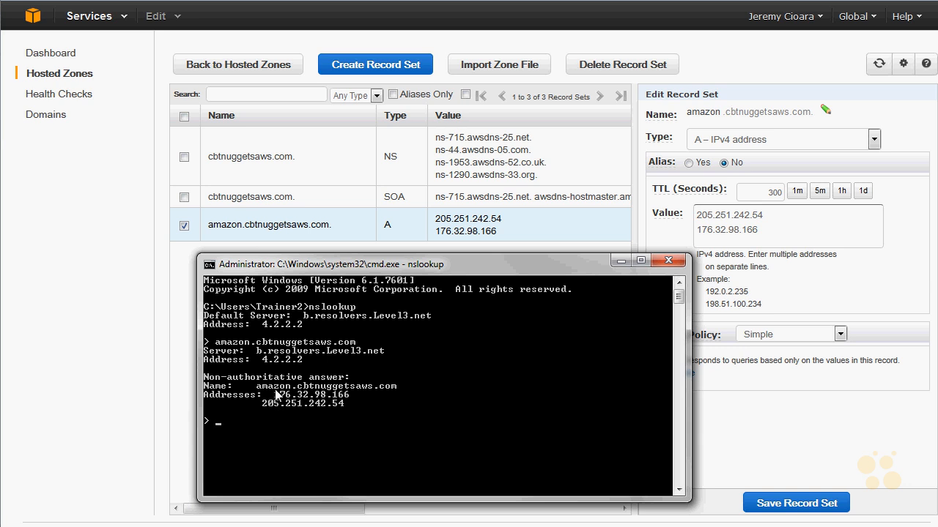
drag(268, 396, 359, 398)
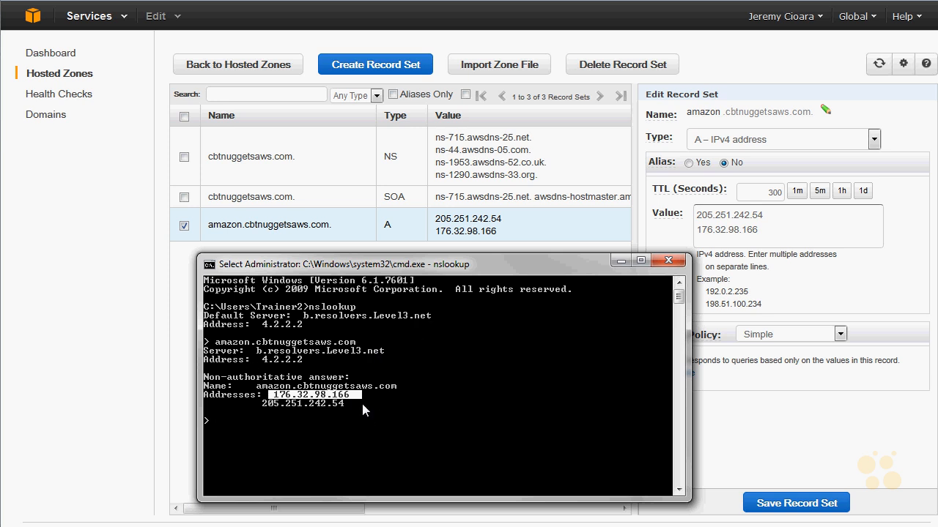
key(Escape)
key(Up)
key(Return)
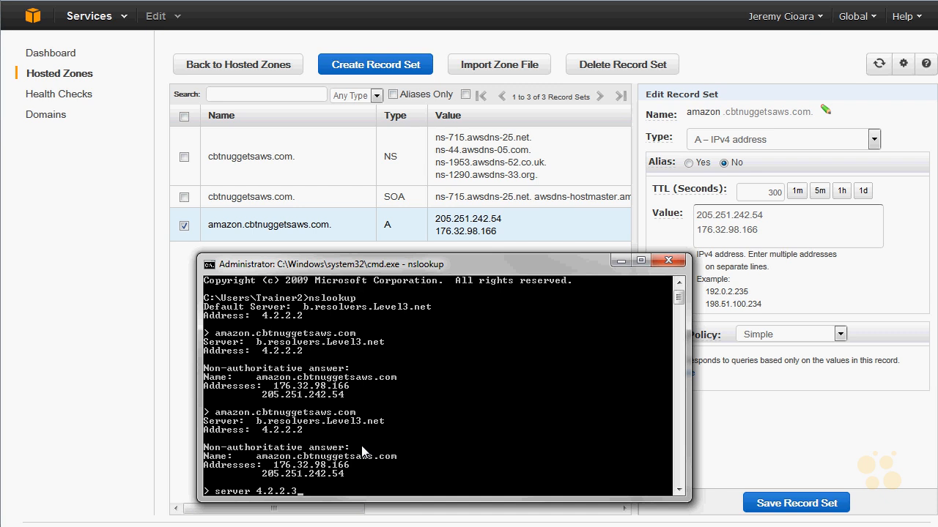
Step: Switch nslookup to server 4.2.2.3 and query amazon.cbtnuggetsaws.com
key(Return)
text(amazon.cbtnuggetsaws.com)
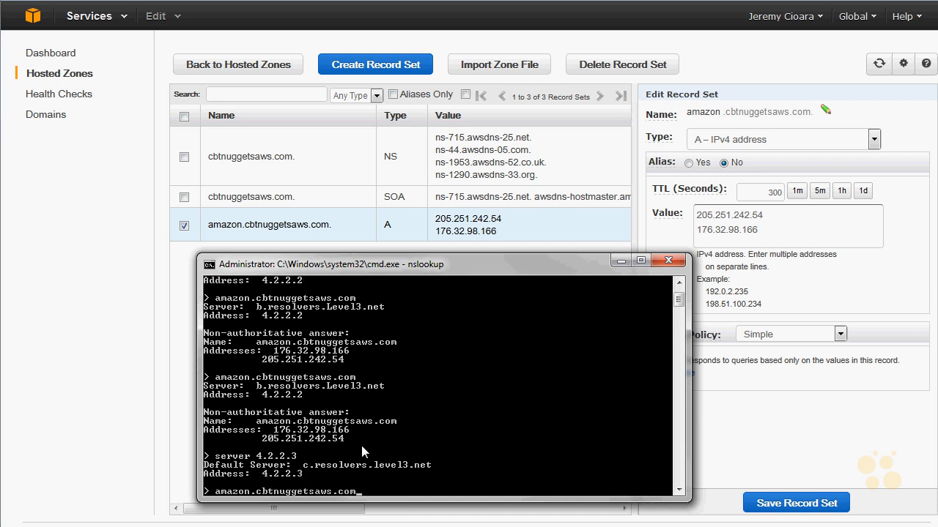
key(Return)
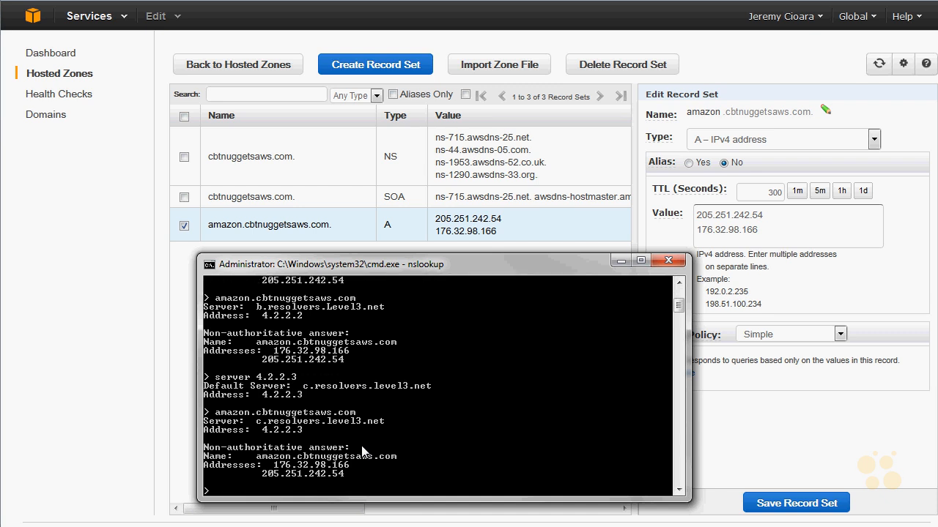
Step: Switch nslookup to server 8.8.8.8 and query amazon.cbtnuggetsaws.com
text(server 8.8.8.8)
key(Return)
key(Up)
key(Up)
key(Return)
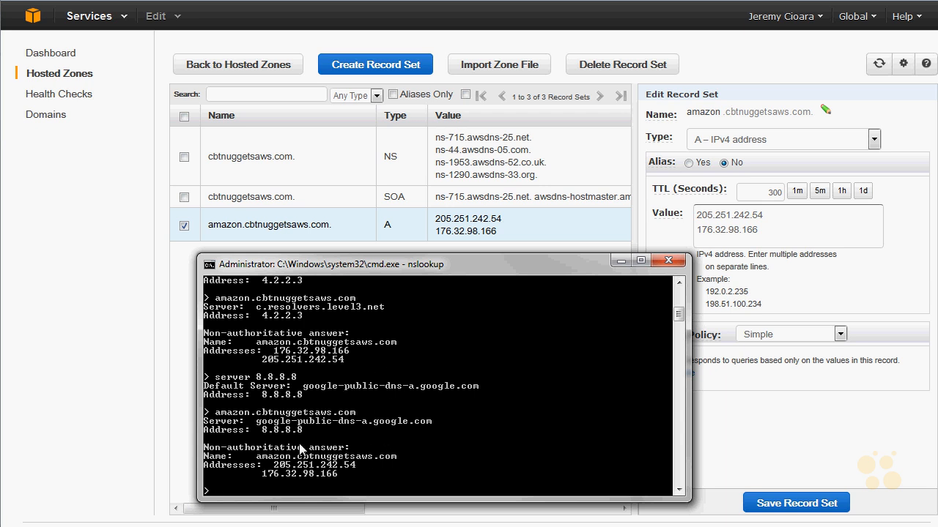
Step: Compare the order of the addresses returned by servers 4.2.2.3 and 8.8.8.8 in the nslookup output
drag(355, 352, 271, 354)
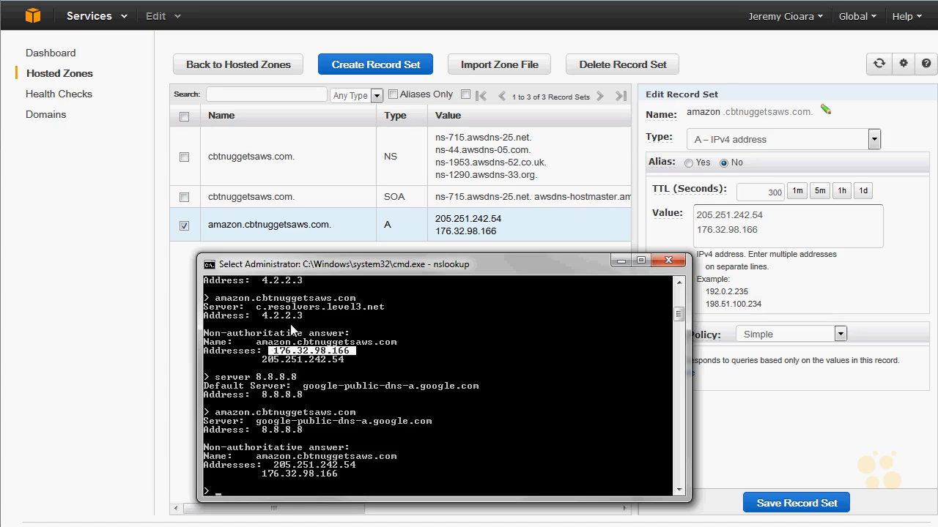
drag(309, 321, 254, 317)
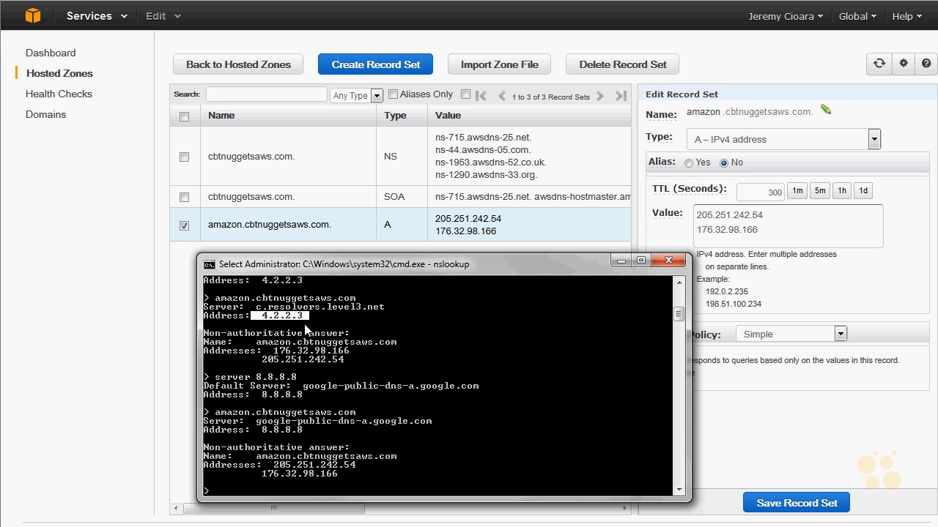
drag(349, 355, 311, 349)
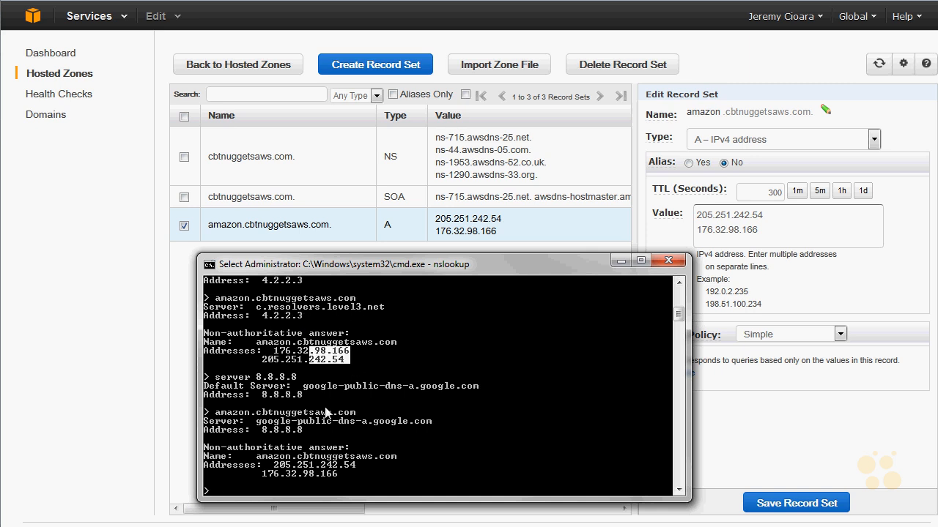
drag(314, 468, 271, 466)
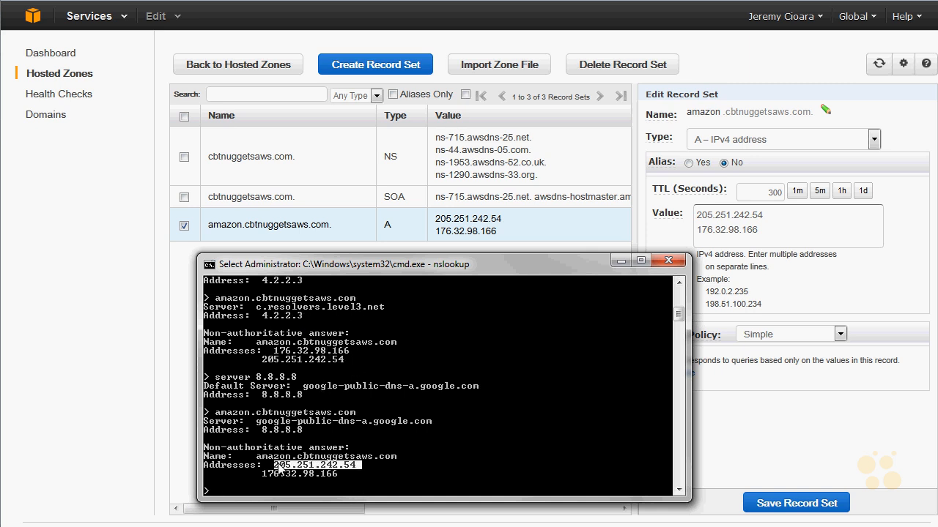
drag(309, 432, 258, 433)
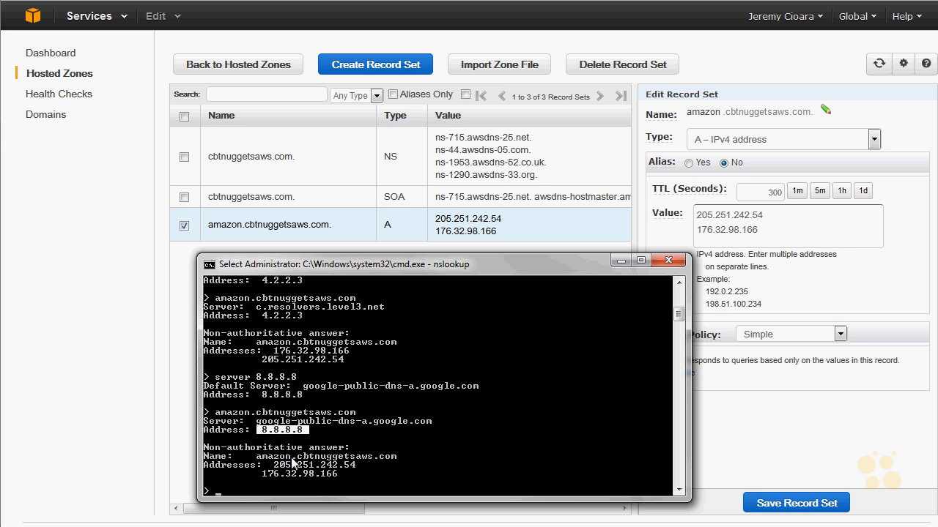
drag(281, 466, 356, 473)
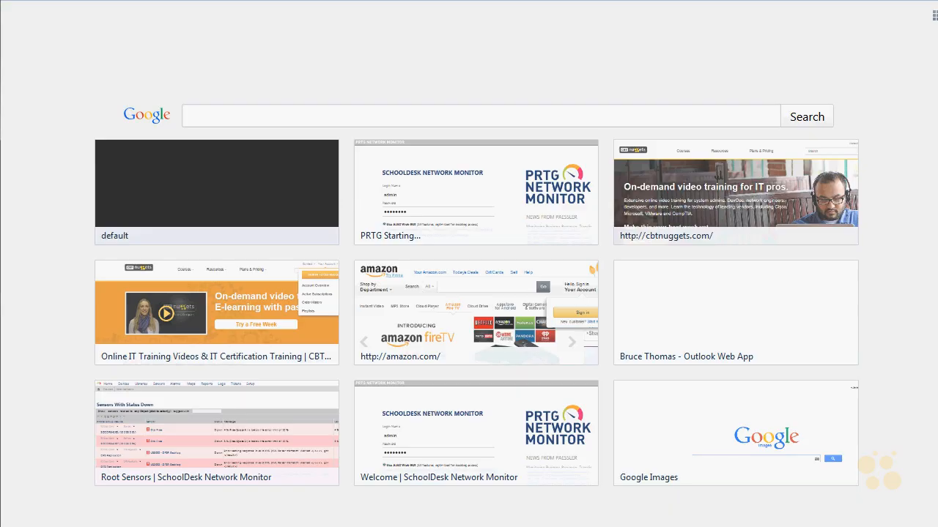
Step: Load amazon.cbtnuggetsaws.com in a new browser tab to test the A record
text(ama)
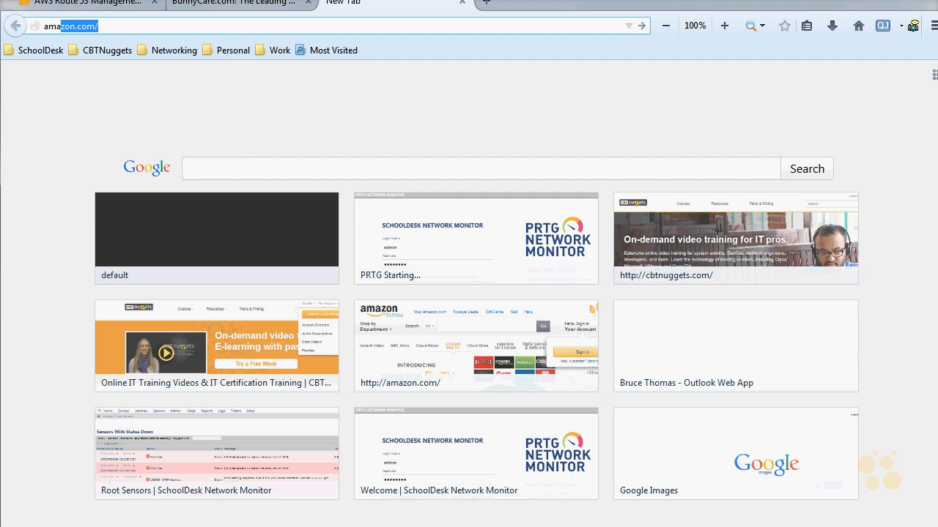
text(zon.cbtn)
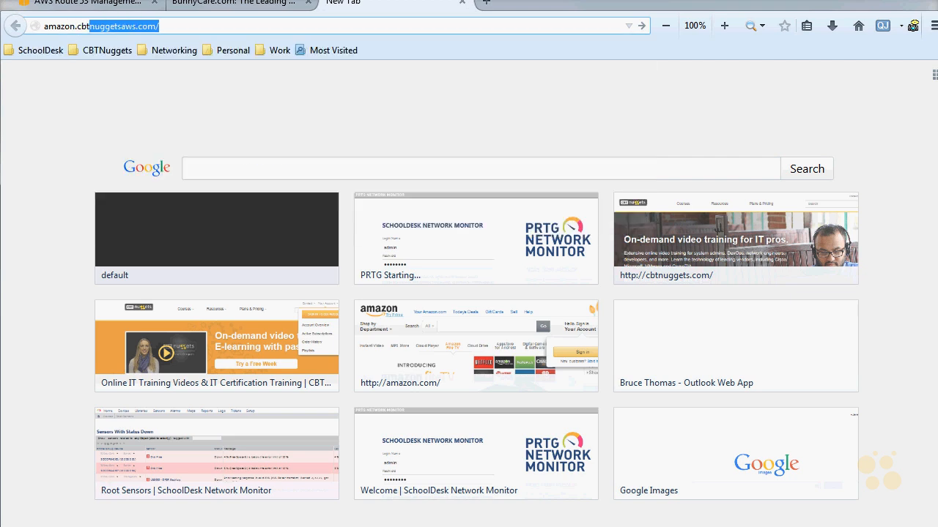
key(Return)
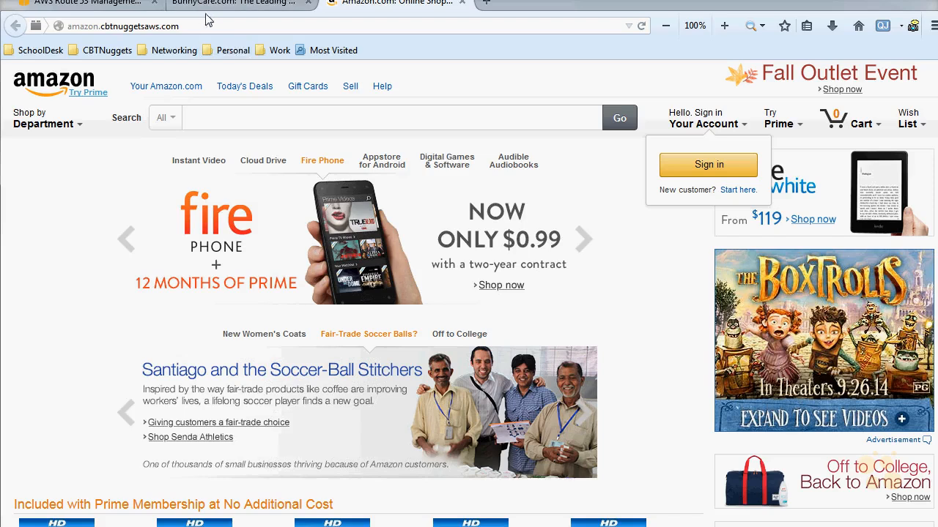
Step: Return to the Route 53 hosted zone, start a new record set, and set its type to CNAME – Canonical name
click(82, 4)
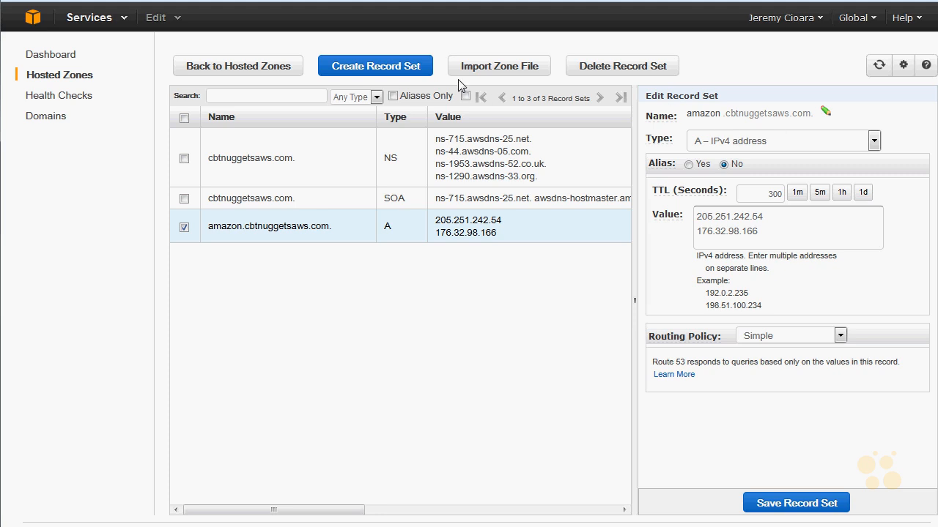
click(372, 66)
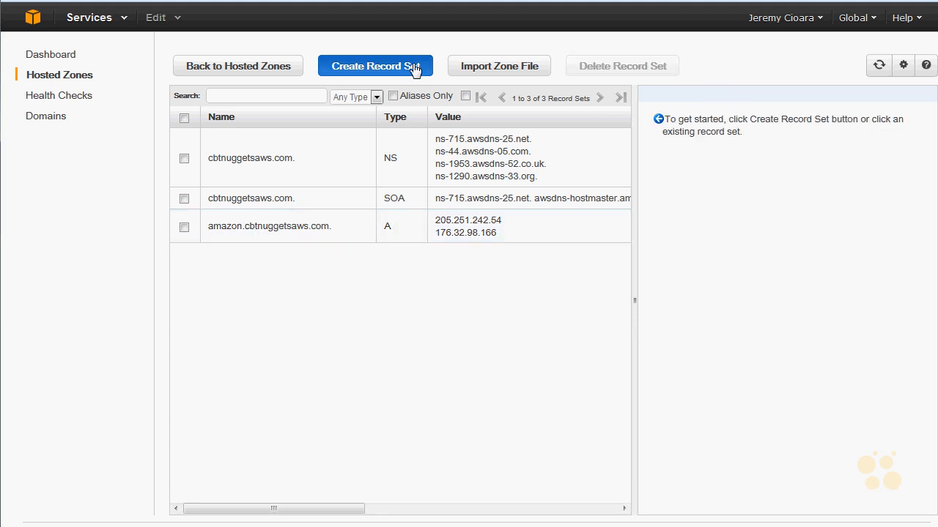
click(414, 69)
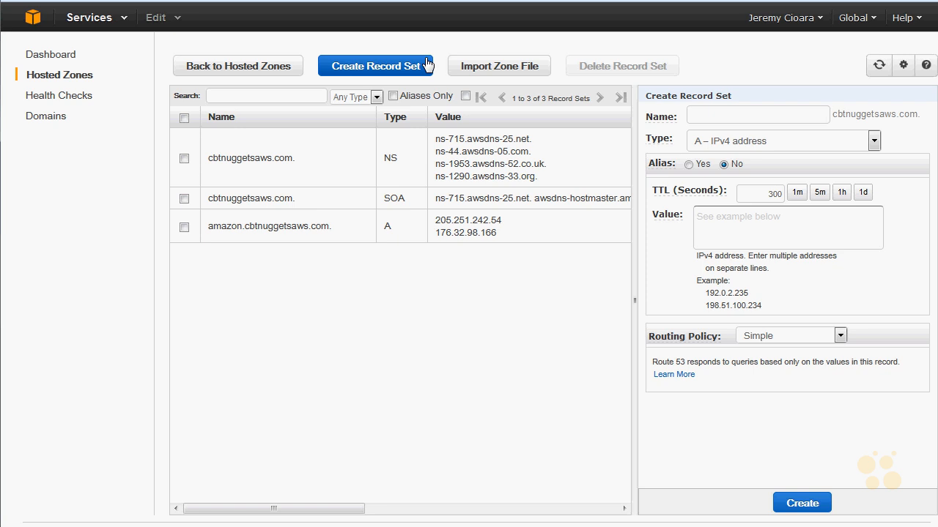
click(782, 145)
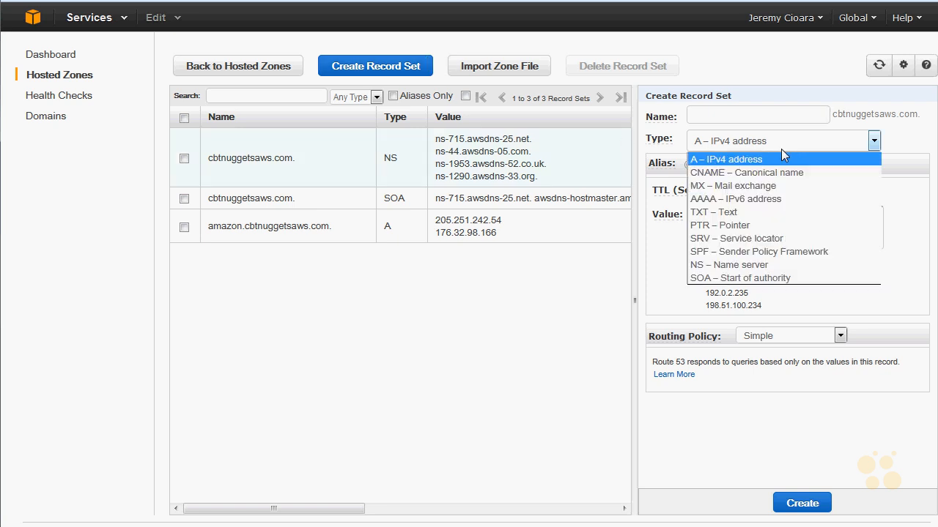
click(736, 173)
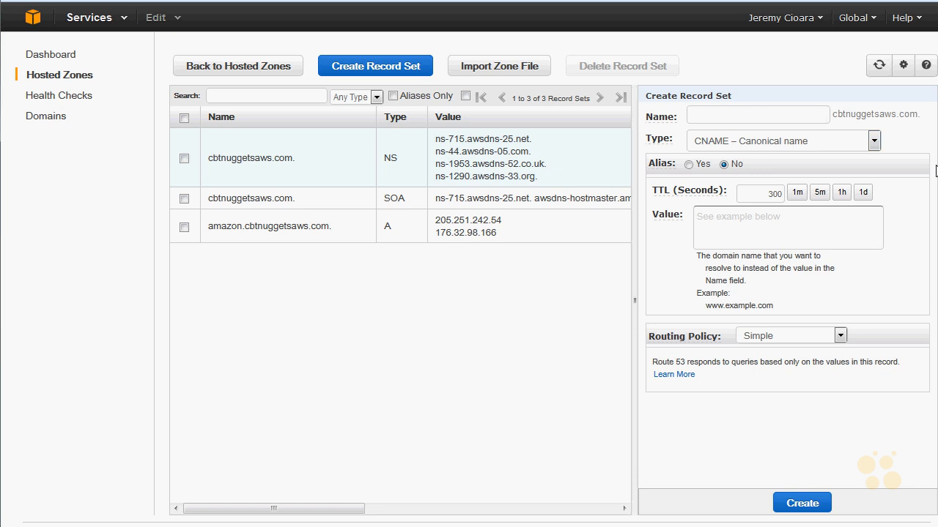
text(tekcert)
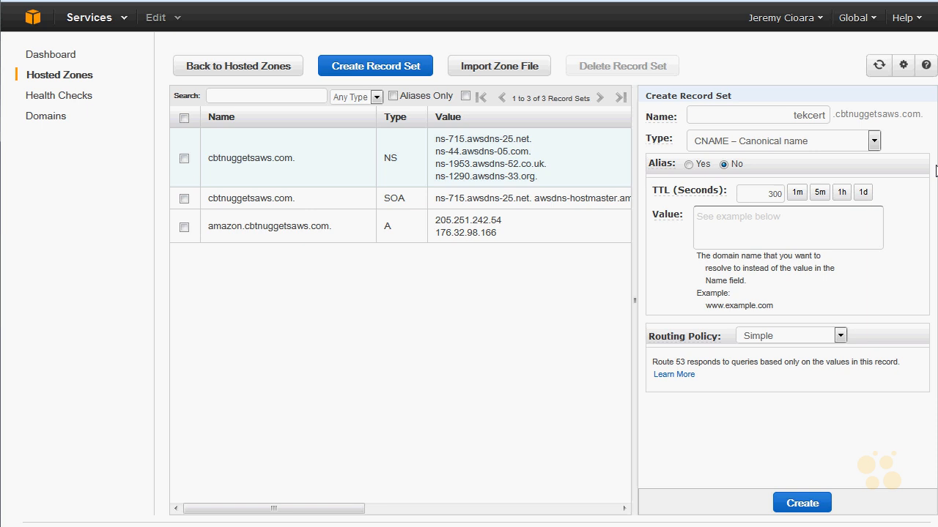
click(786, 228)
click(781, 236)
text(www.tekcert.com)
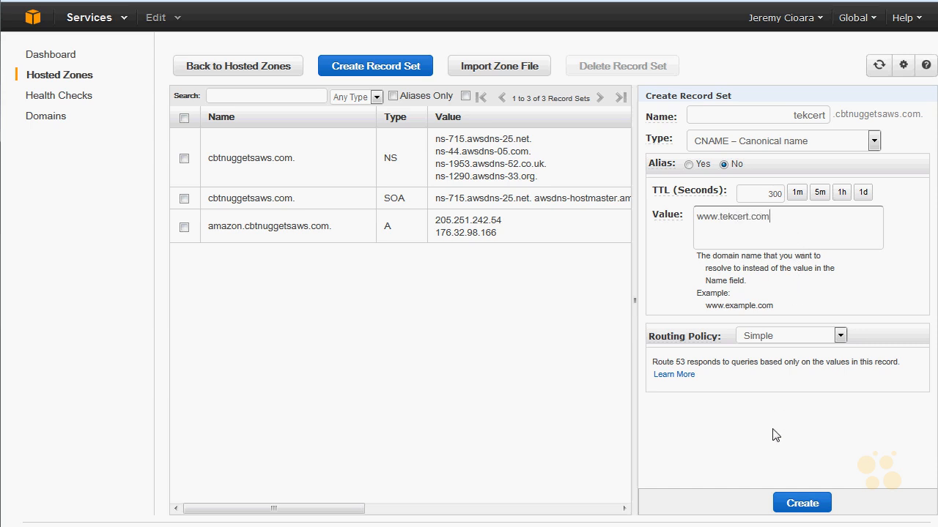
click(805, 505)
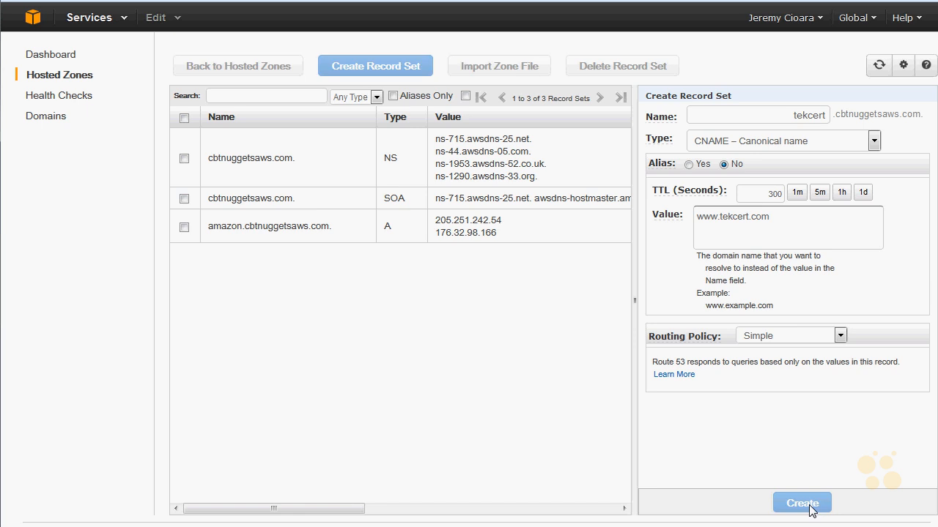
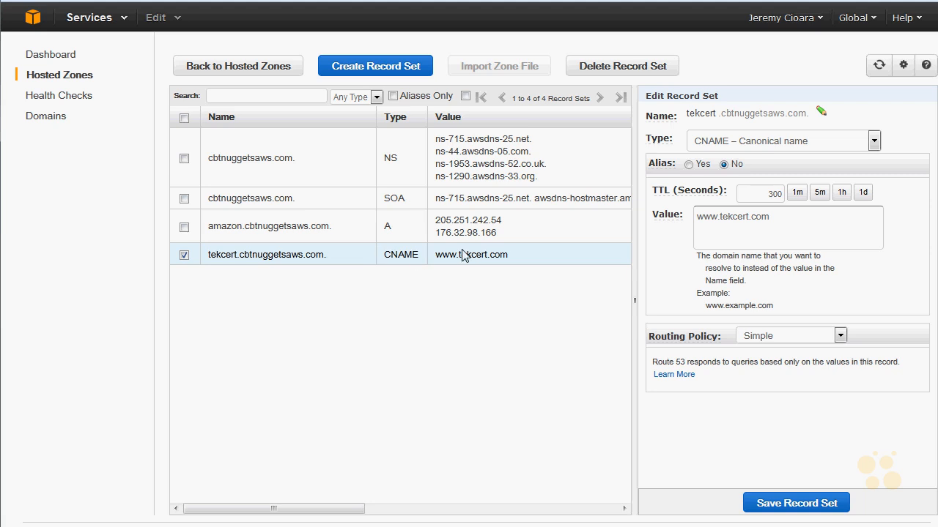
Step: Load tekcert.cbtnuggetsaws.com in a new browser tab to test the CNAME record
drag(329, 261, 193, 261)
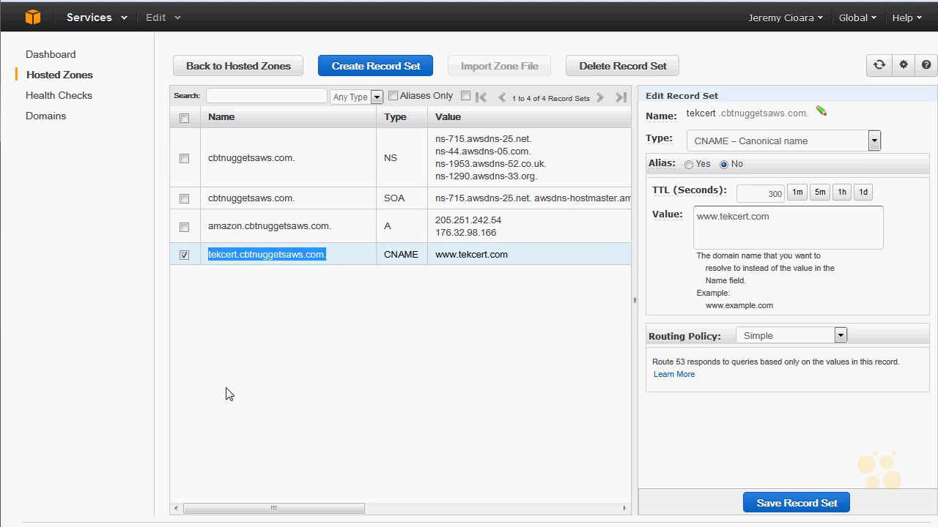
key(ctrl+t)
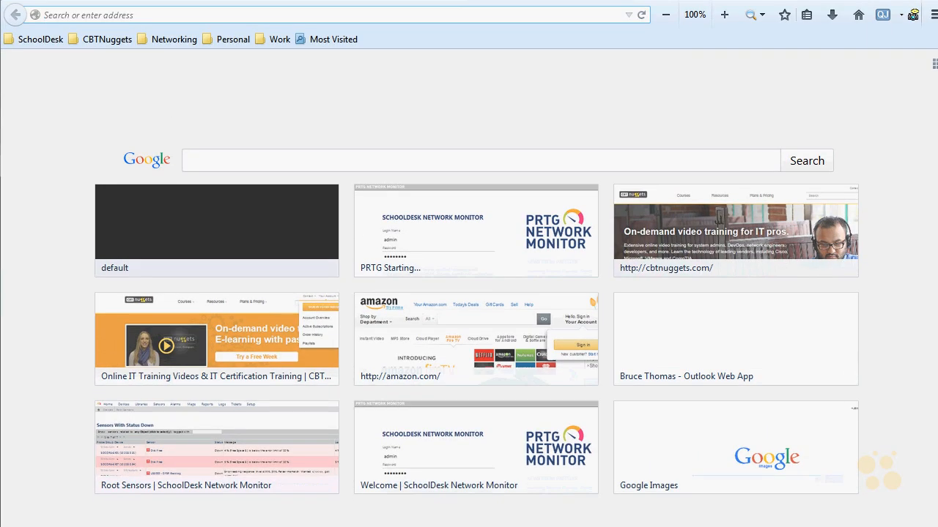
text(tekcert)
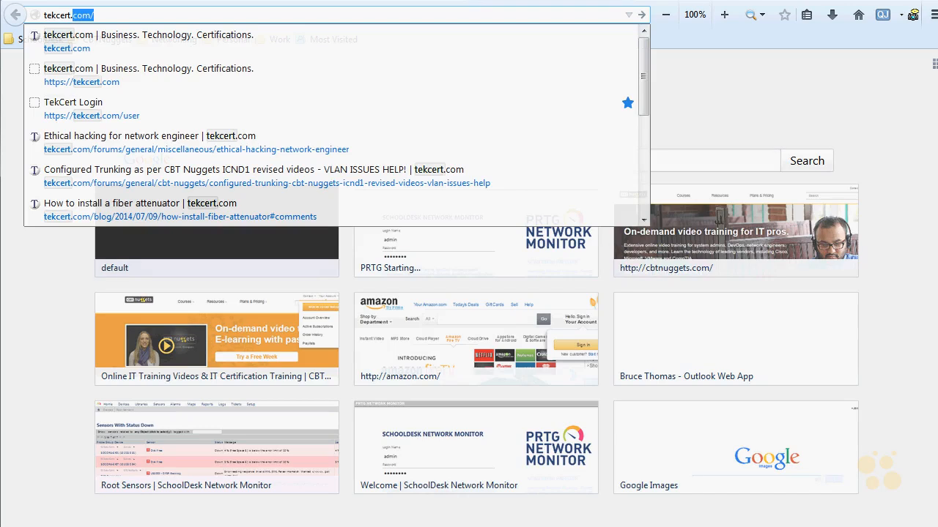
text(.cbtnuggetsaws)
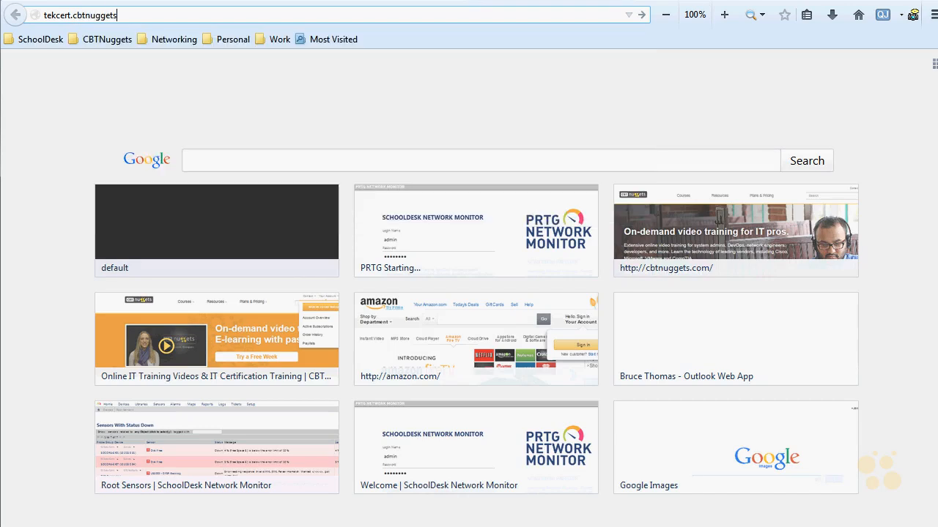
text(.com)
key(Return)
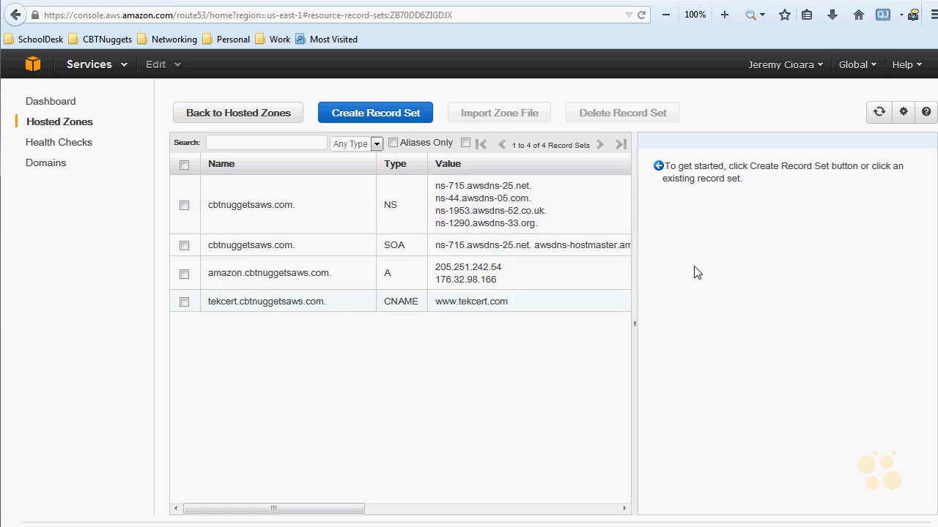
Step: Return to the Route 53 hosted zone and start a new A – IPv4 address record set named tekcert2
click(370, 115)
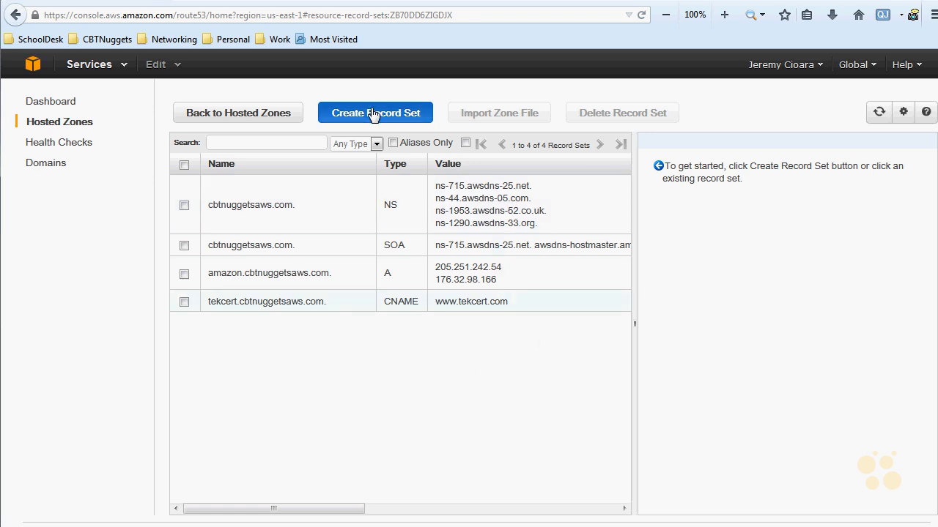
text(tekcert2)
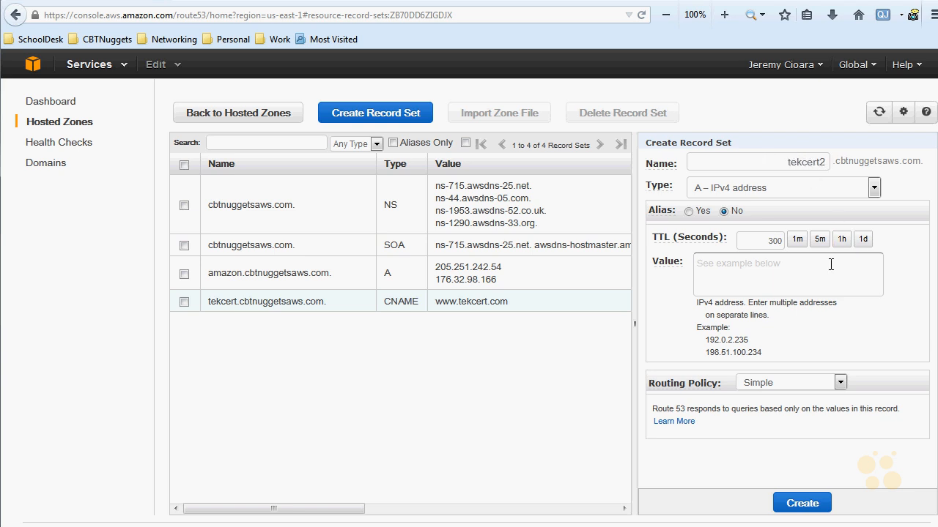
click(769, 278)
Step: Switch to a command prompt and ping tekcert.com to find its IP address, stopping after the first reply
key(alt+Tab)
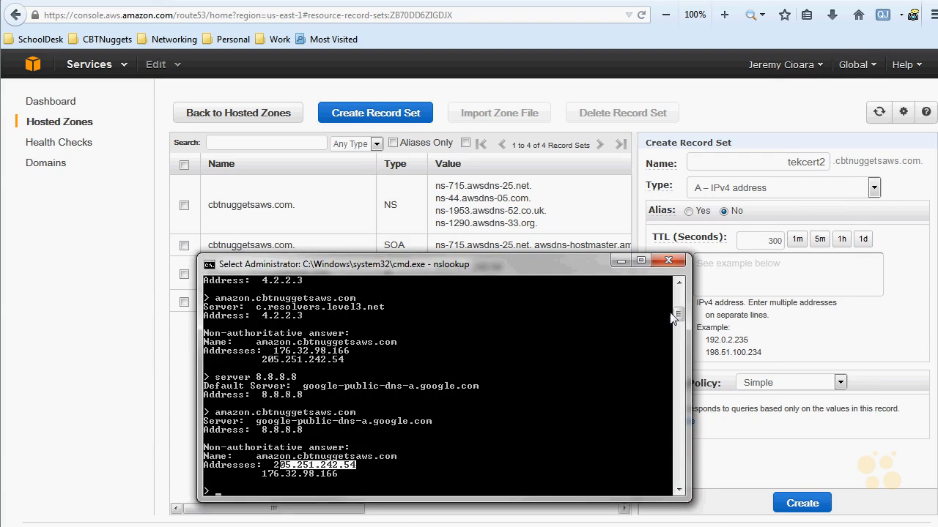
key(alt+Tab)
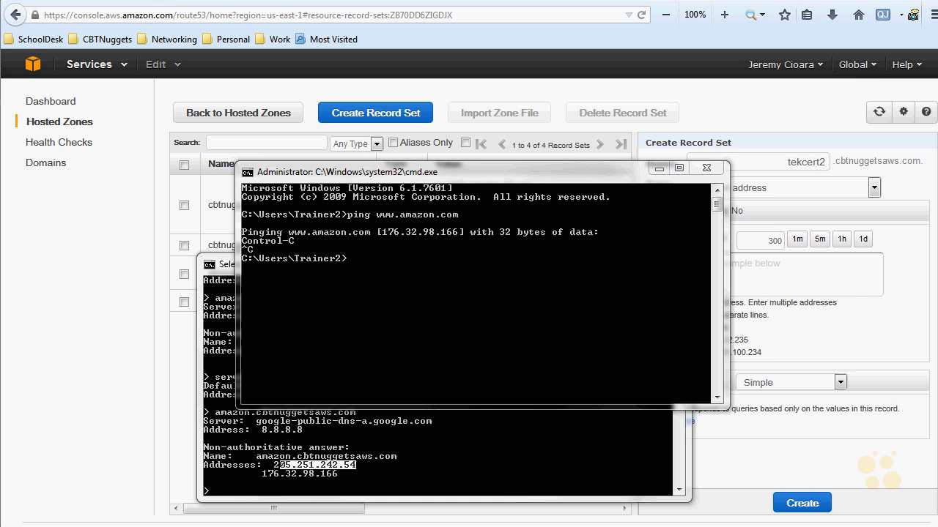
key(alt+Tab)
click(614, 273)
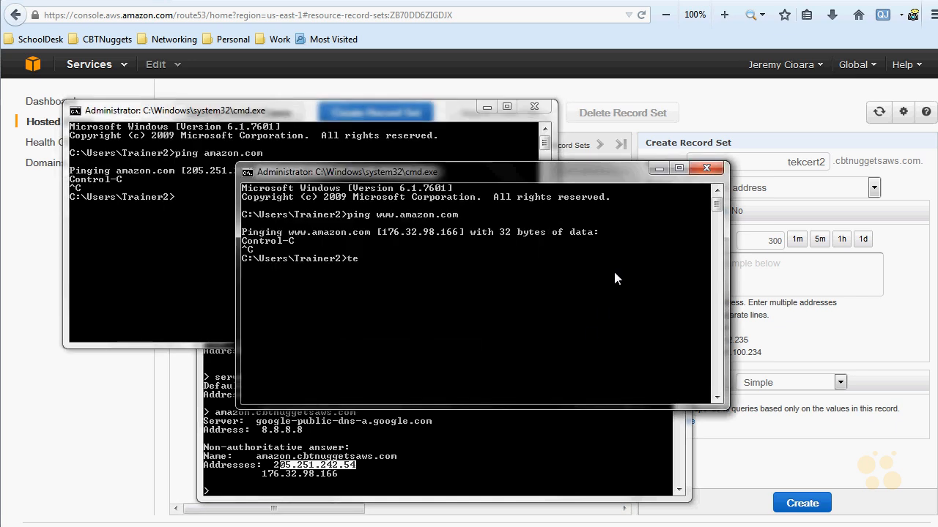
text(ping tekcert.com)
key(Return)
key(ctrl+c)
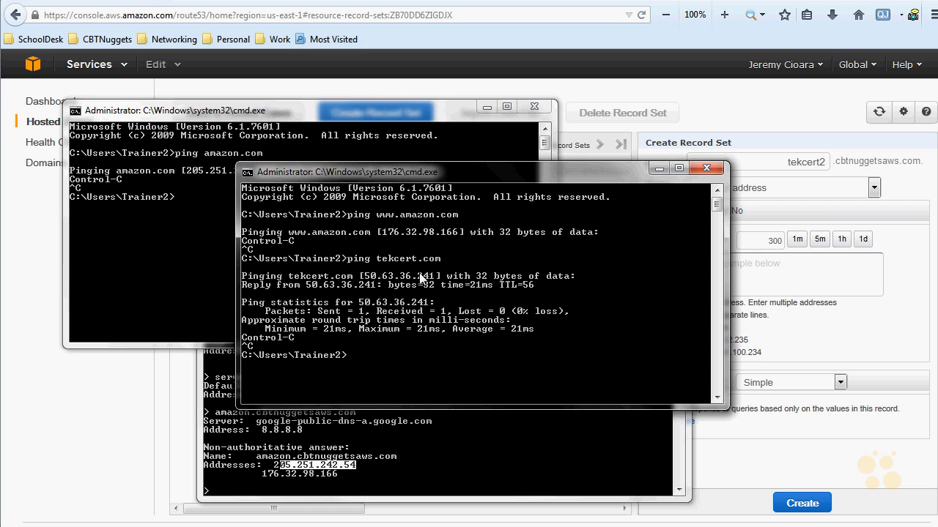
Step: Copy the pinged address 50.63.36.241 into the tekcert2 record's value and create the record
drag(433, 276, 361, 285)
right_click(362, 285)
click(810, 322)
key(ctrl+v)
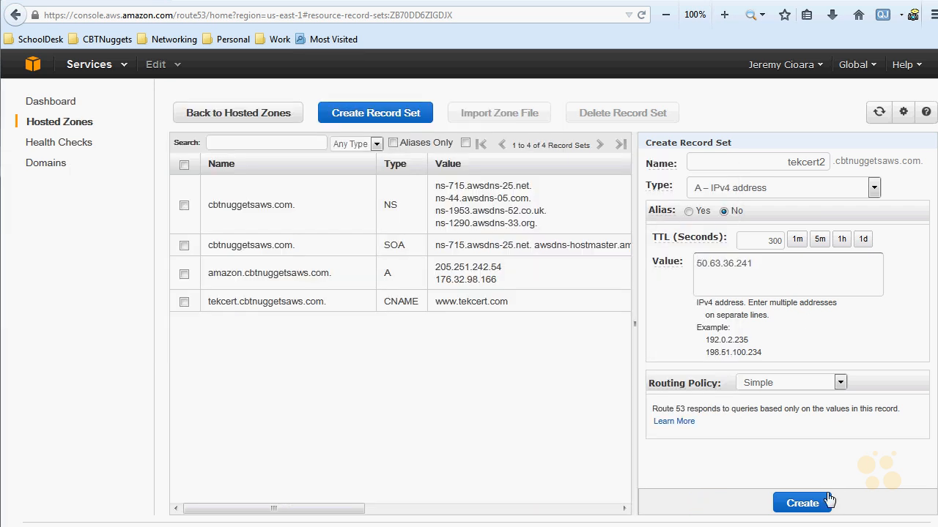
click(824, 504)
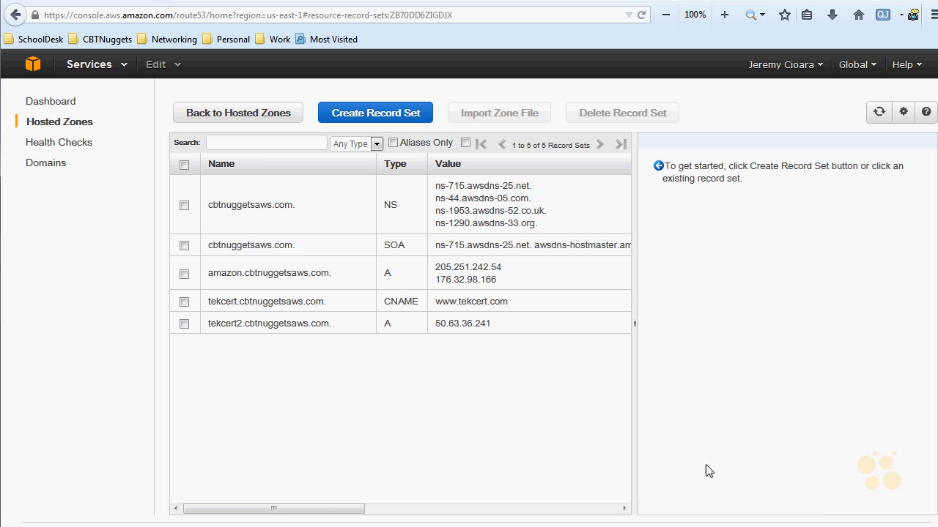
Step: Review the tekcert2 and tekcert record sets, and query tekcert2.cbtnuggetsaws.com in the nslookup window
click(323, 326)
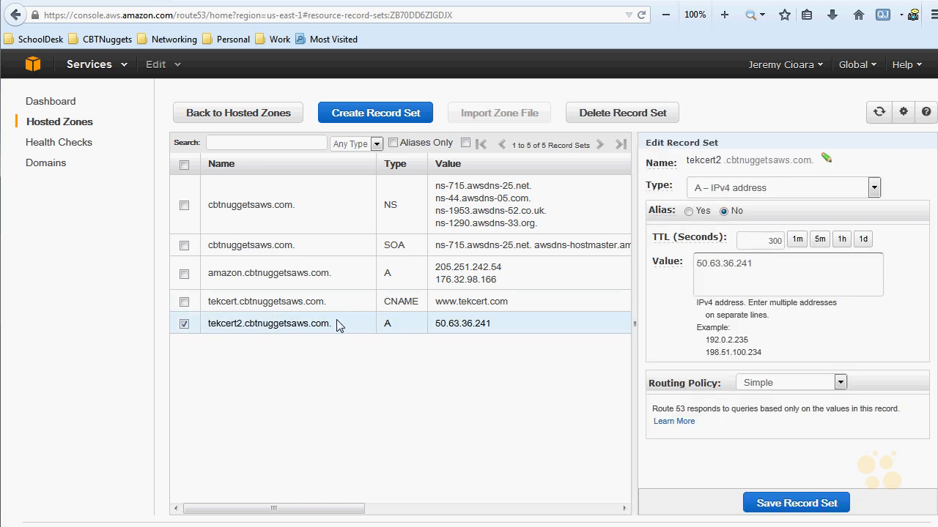
click(277, 311)
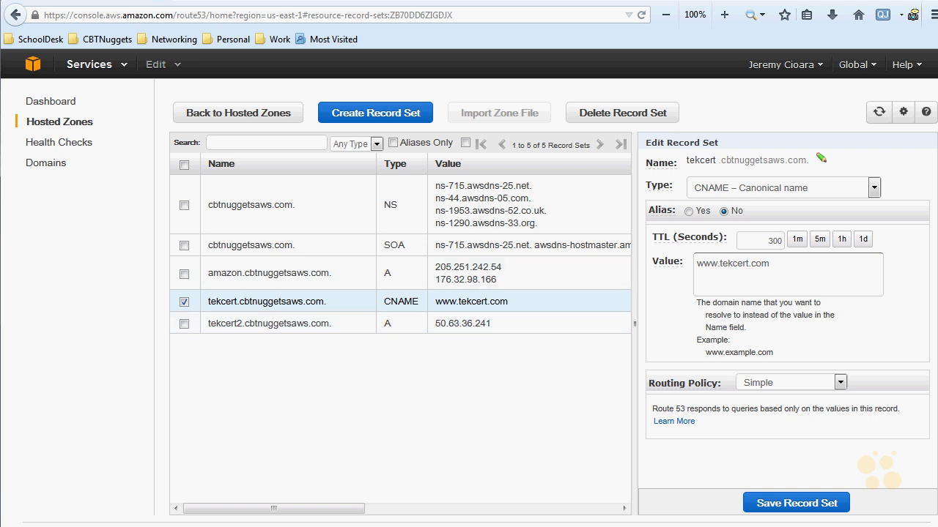
key(alt+Tab)
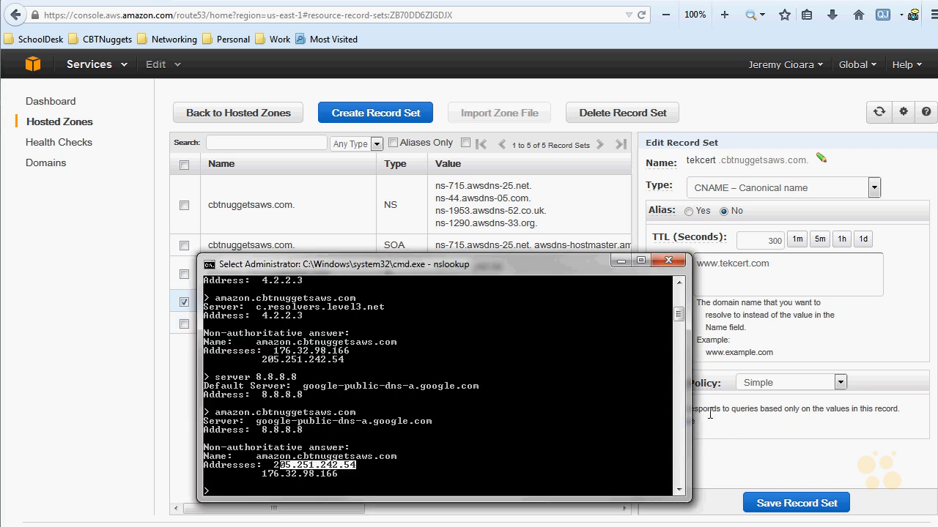
text(tekc)
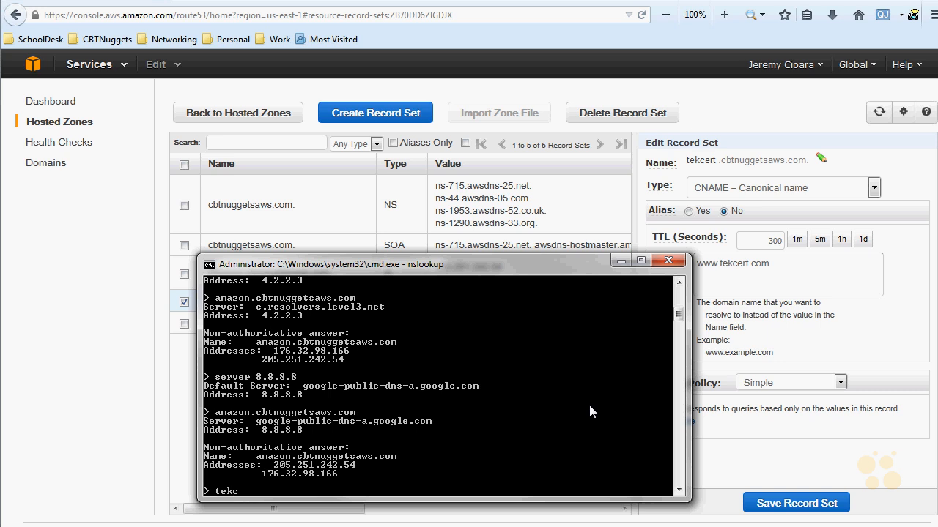
text(ert2.cbtnuggeetsaws.com)
key(Return)
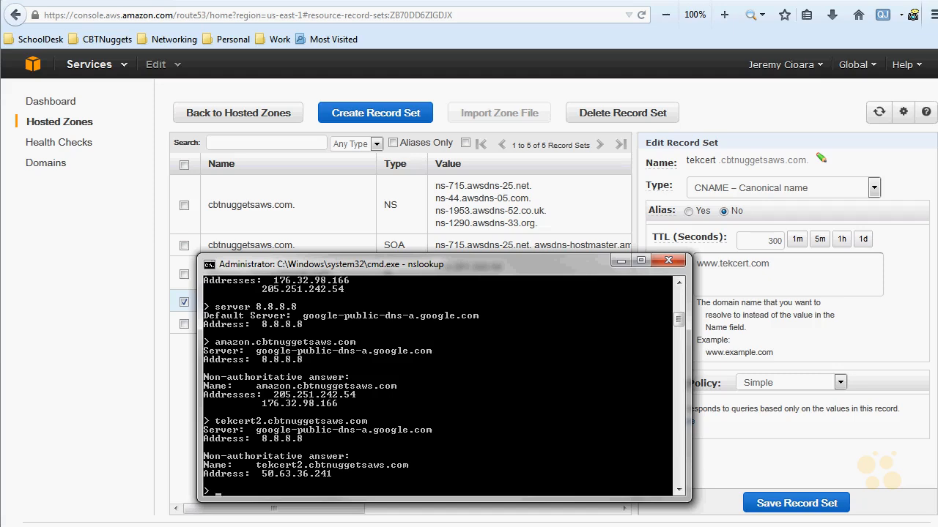
Step: Load the web server's address 50.63.36.241 directly in the browser tab showing the Tekcert site
drag(408, 467, 256, 469)
right_click(256, 469)
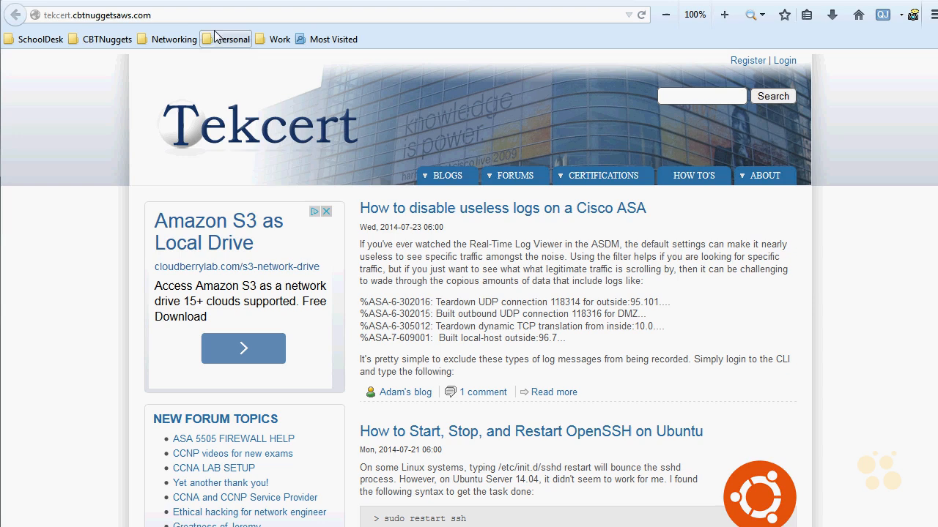
key(ctrl+l)
key(ctrl+v)
key(Return)
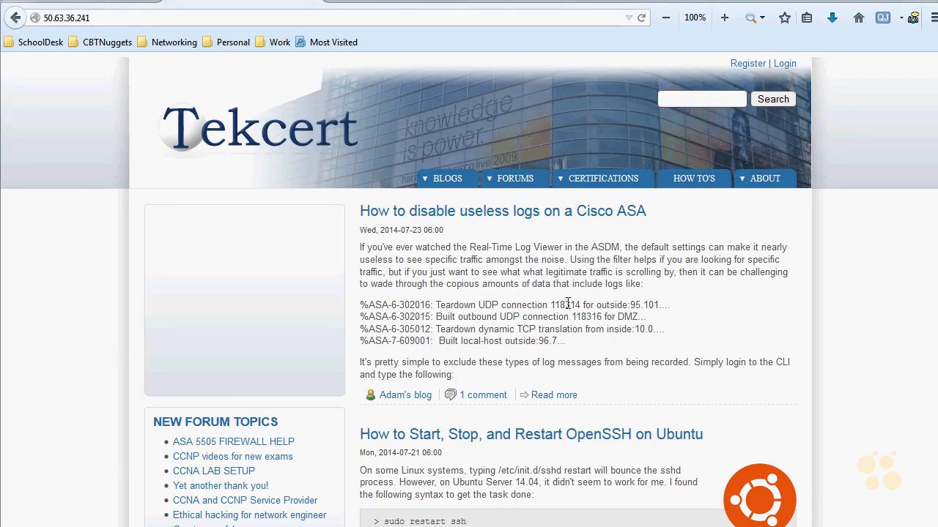
click(86, 19)
click(86, 18)
double_click(86, 18)
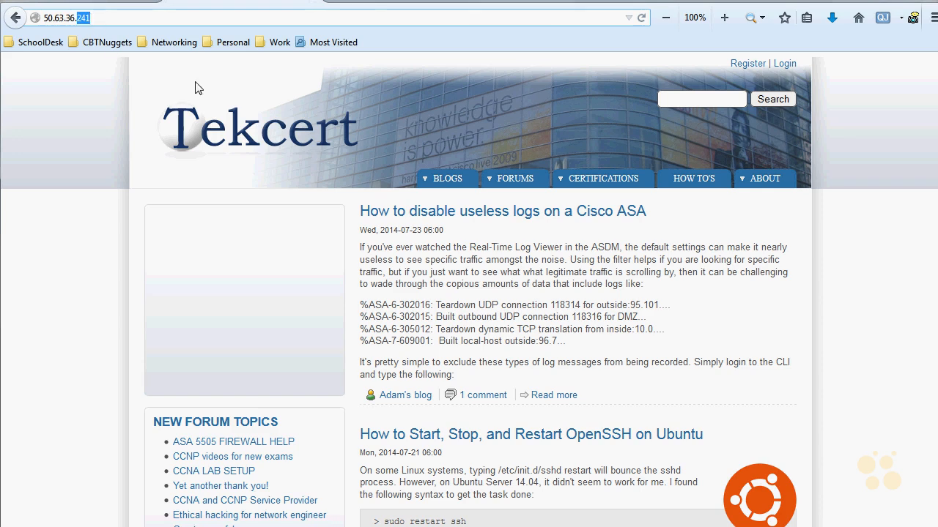
click(118, 18)
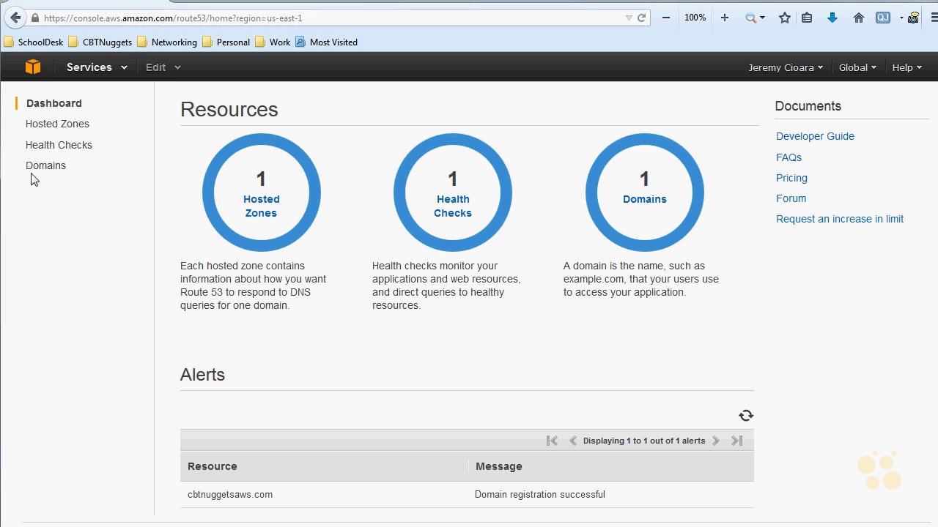
Step: Open the record sets of the cbtnuggetsaws.com hosted zone and start a new record set
click(73, 125)
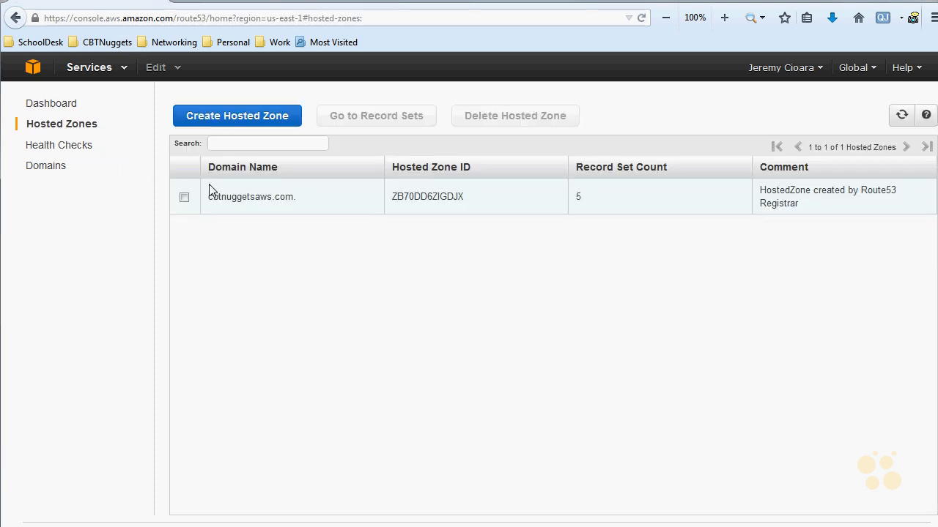
click(212, 194)
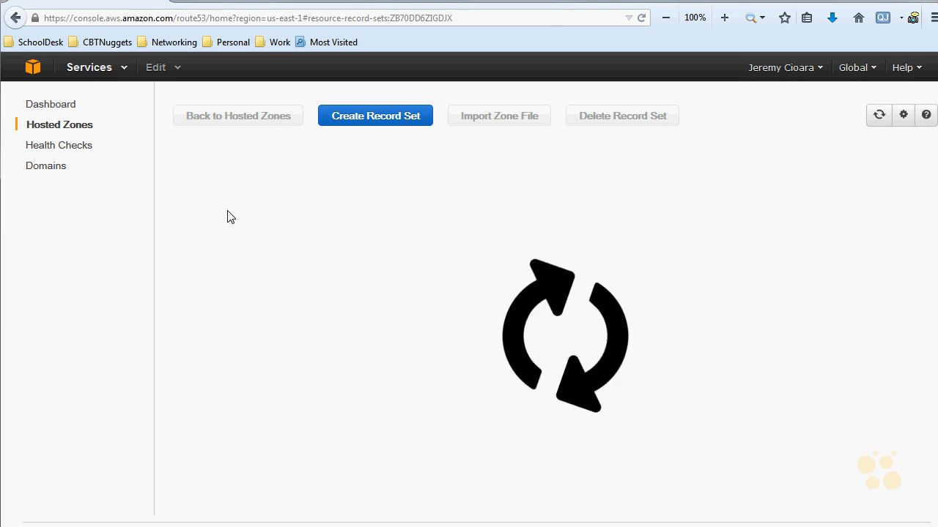
click(386, 119)
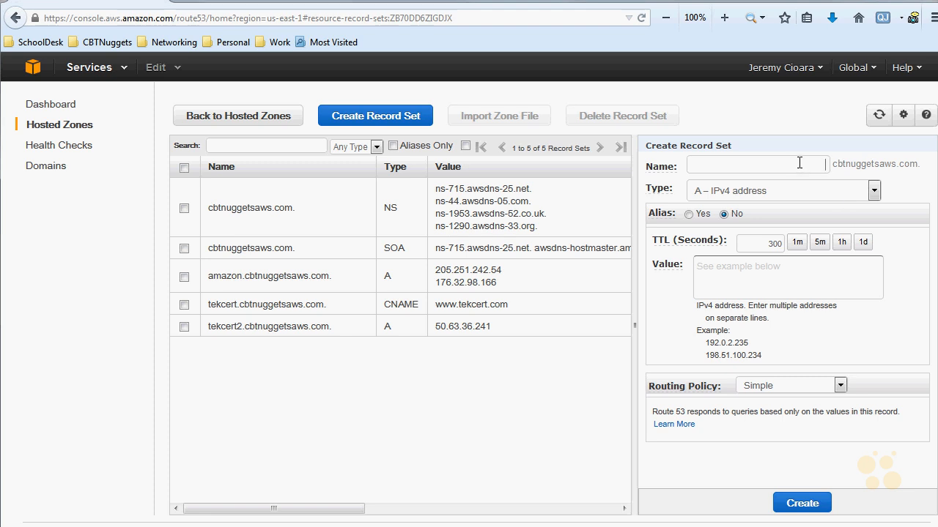
Step: Review the available record types, turn on Alias for the new A record, and list its possible alias targets
click(874, 192)
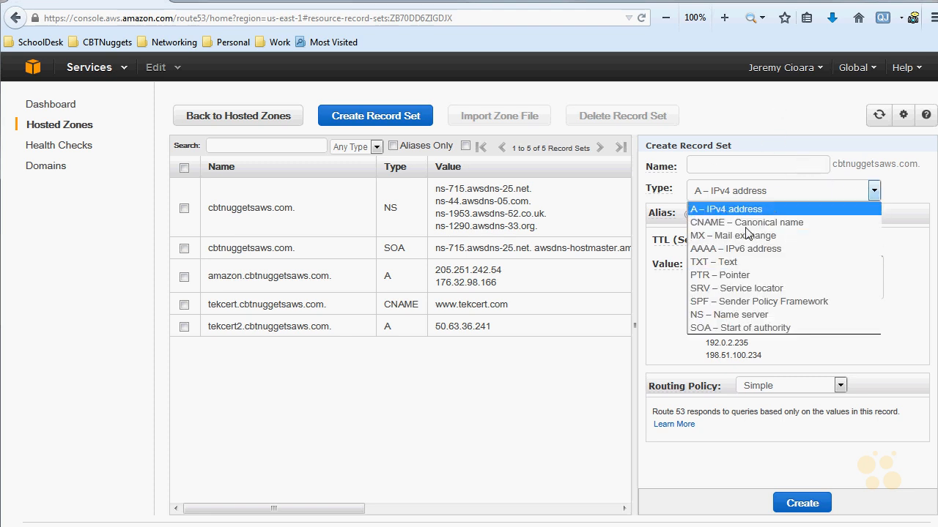
click(906, 197)
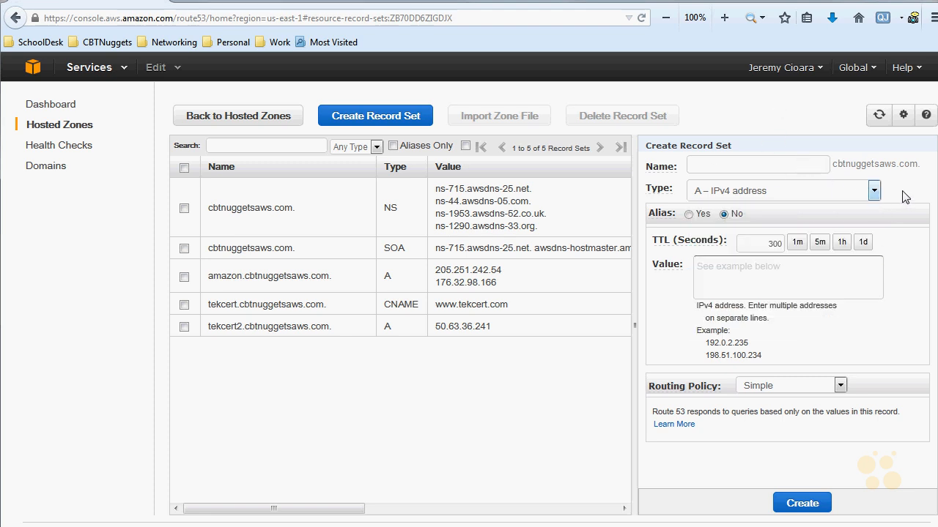
click(689, 216)
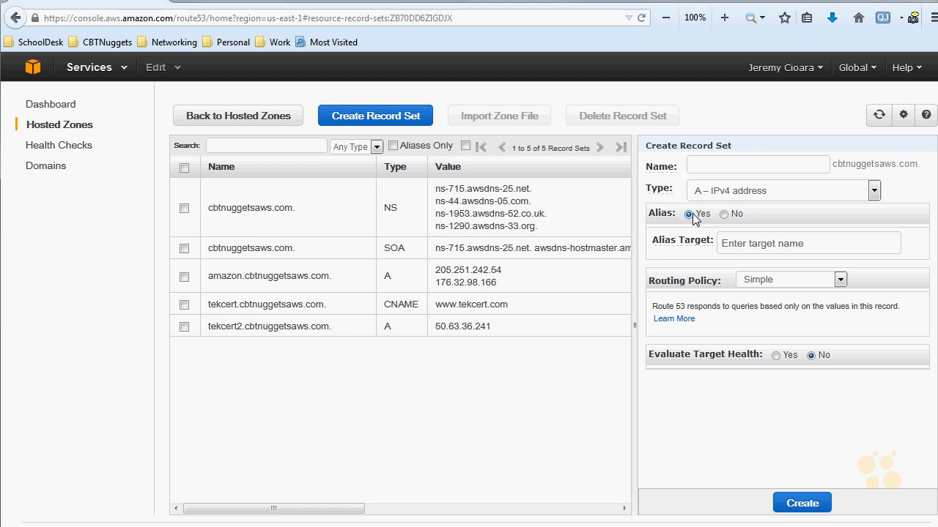
click(780, 239)
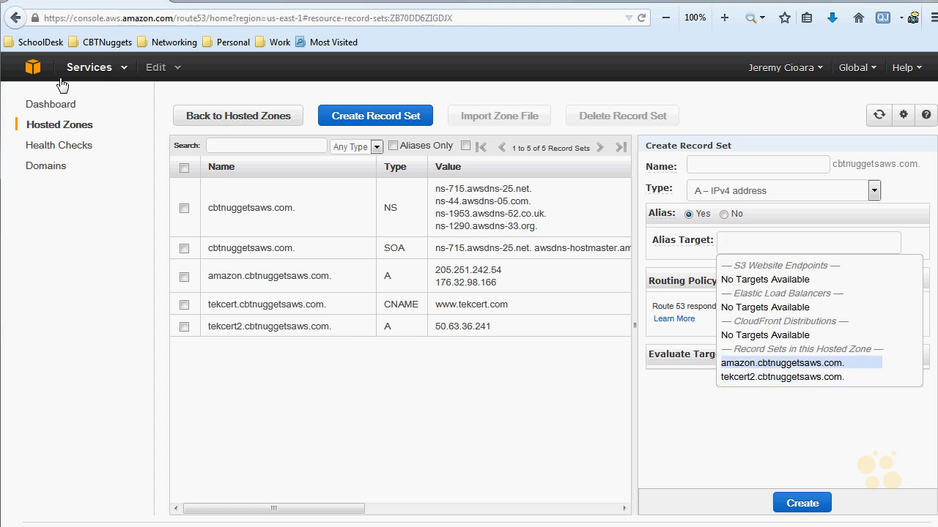
Step: Go to the AWS console home page and open the S3 service
click(28, 85)
click(30, 72)
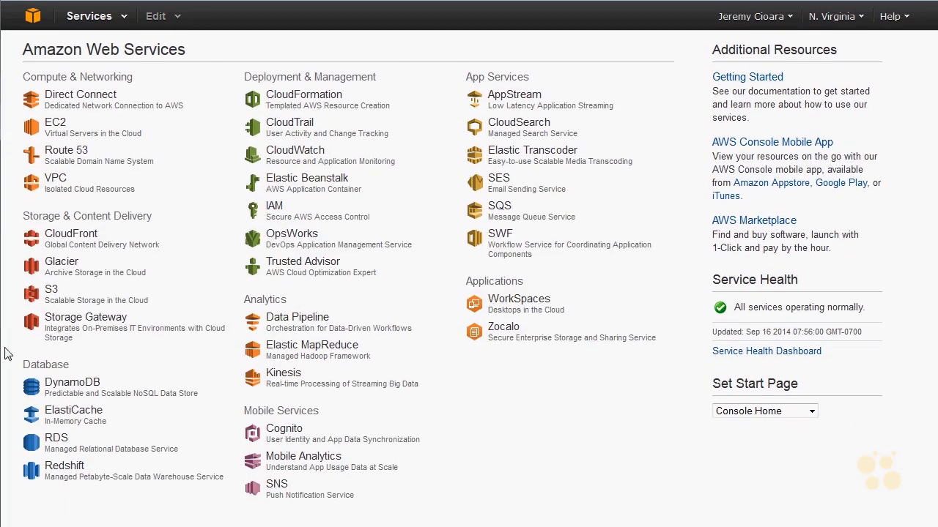
click(42, 300)
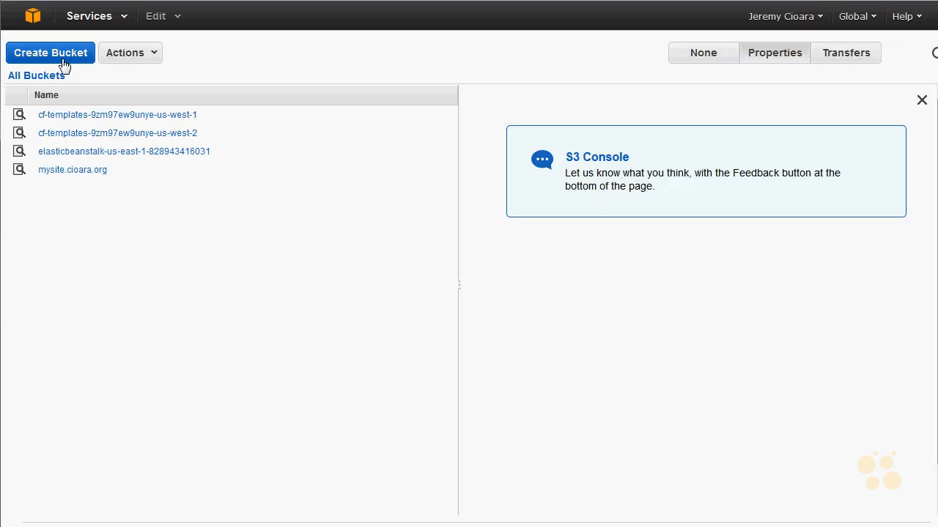
Step: Create an S3 bucket named fluffy.cbtnuggetsaws.com in the US Standard region
click(62, 59)
click(337, 278)
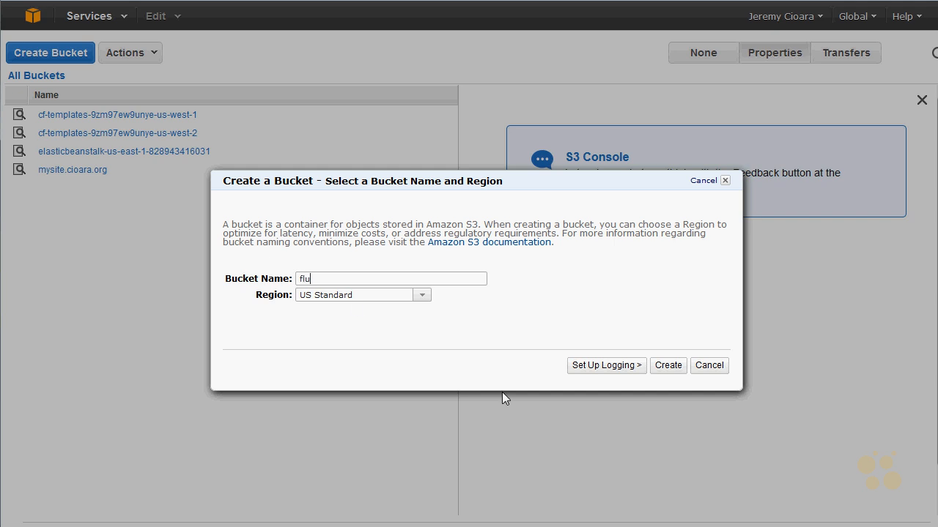
text(fluffy.cbtnuggetsaws.com)
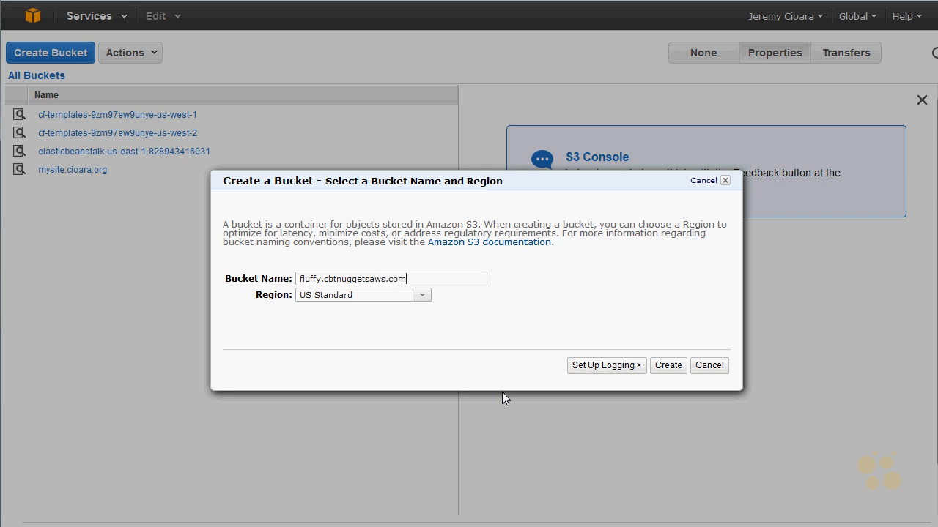
click(668, 365)
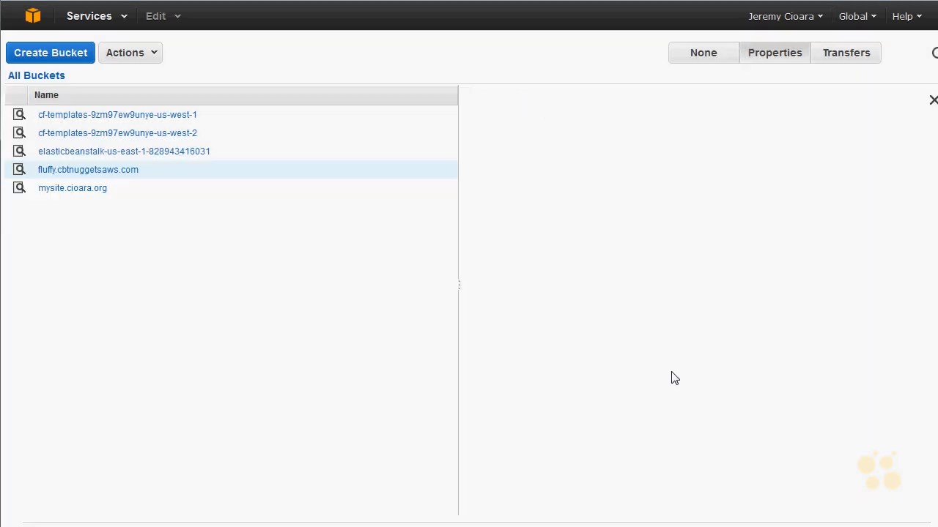
Step: Upload FluffyBunny.jpeg to the fluffy.cbtnuggetsaws.com bucket
click(123, 171)
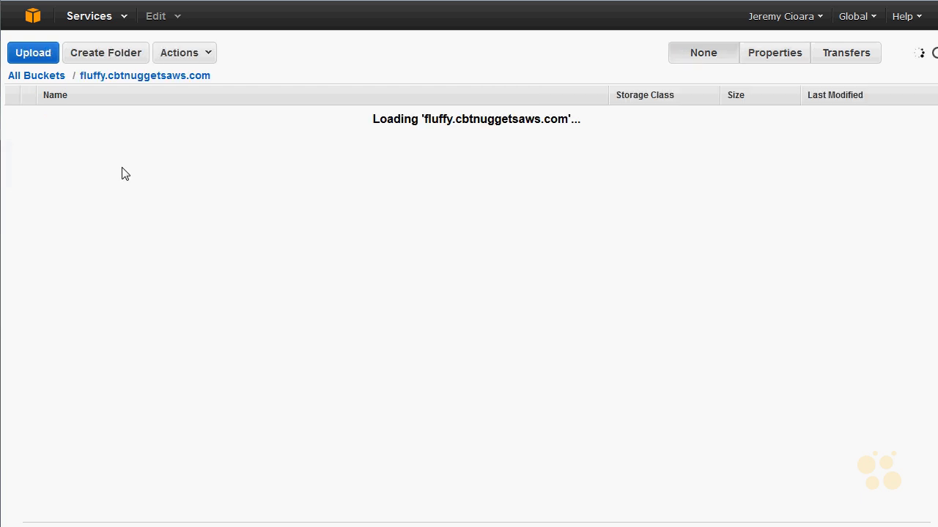
click(33, 58)
click(186, 273)
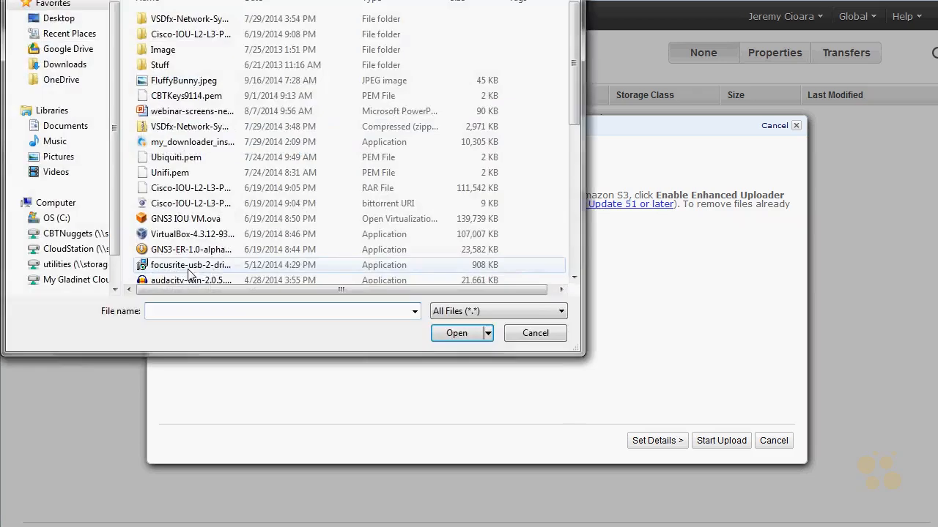
double_click(167, 82)
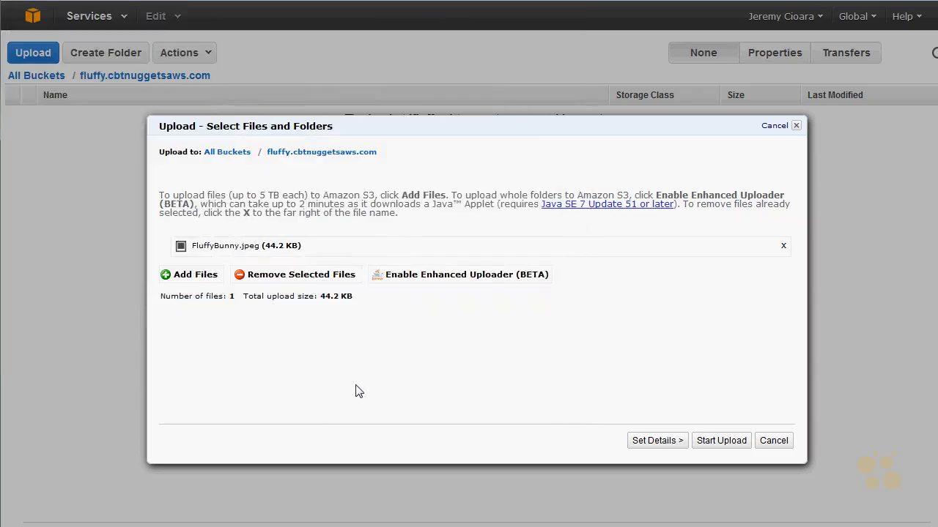
click(710, 441)
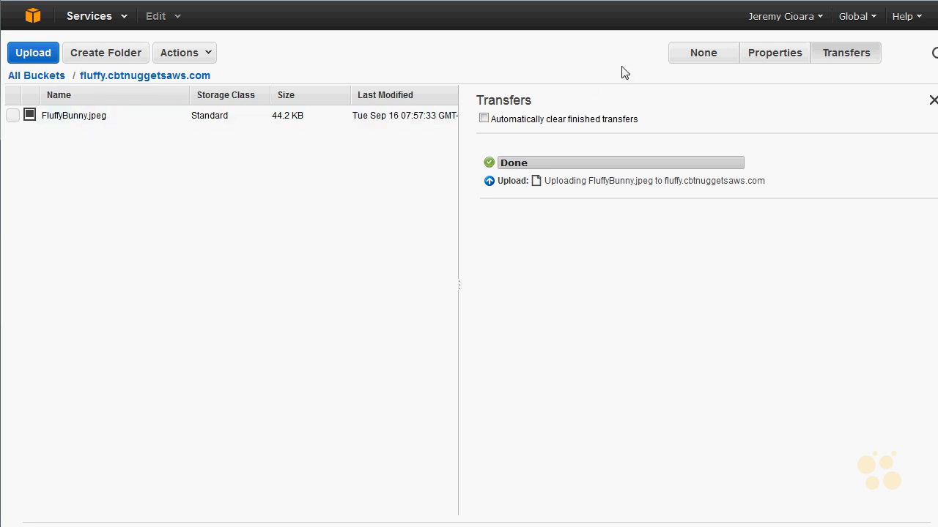
Step: Add a bucket permission granting Everyone the List and View Permissions rights, and save it
click(775, 57)
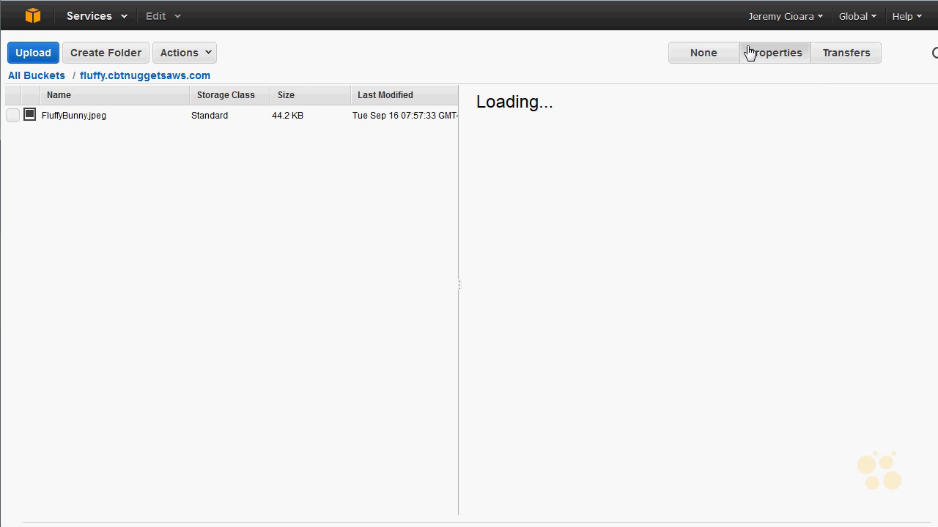
click(514, 202)
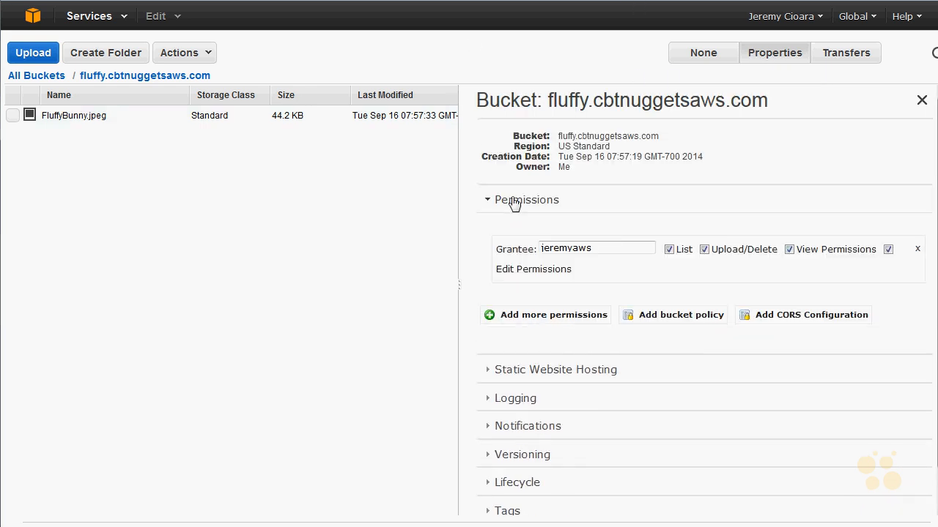
click(520, 316)
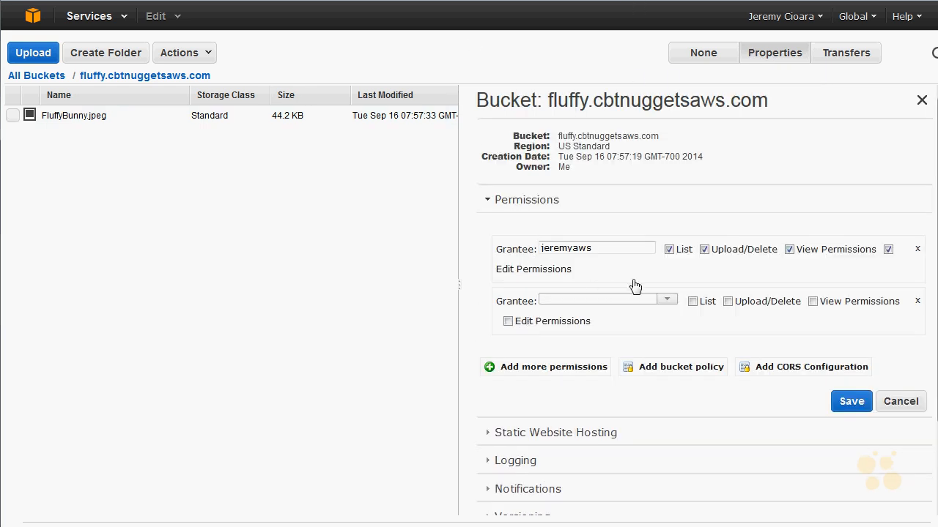
click(670, 303)
click(610, 321)
click(813, 302)
click(693, 302)
click(850, 402)
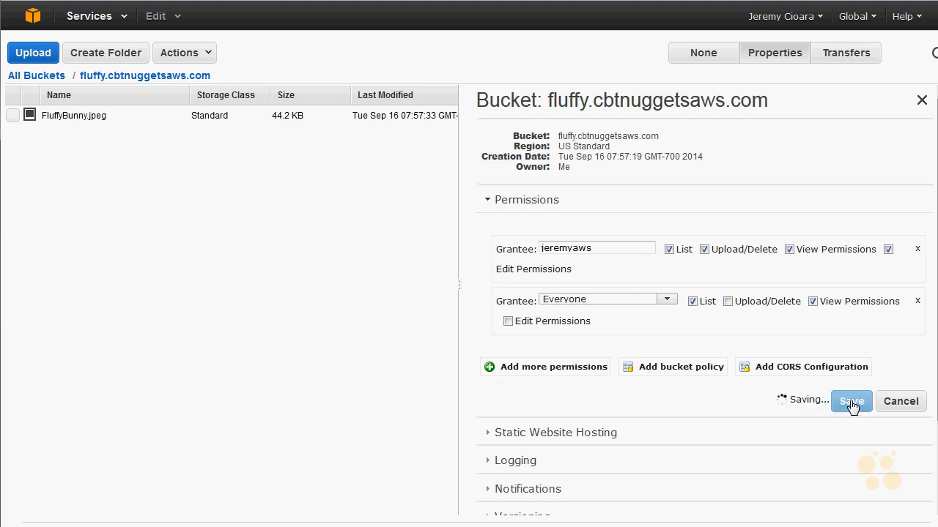
Step: Enable static website hosting for the bucket with FluffyBunny.jpeg as the index document, and save the setting
scroll(854, 198, down, 2)
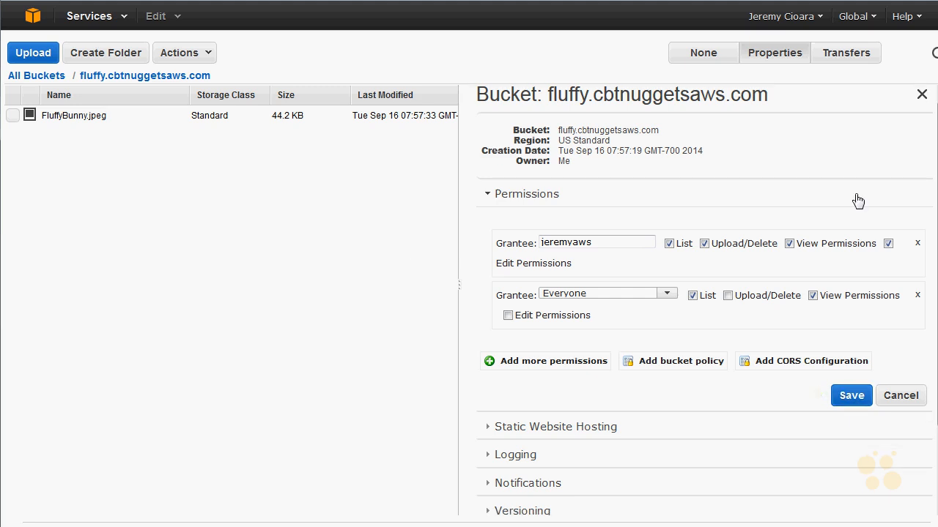
click(543, 347)
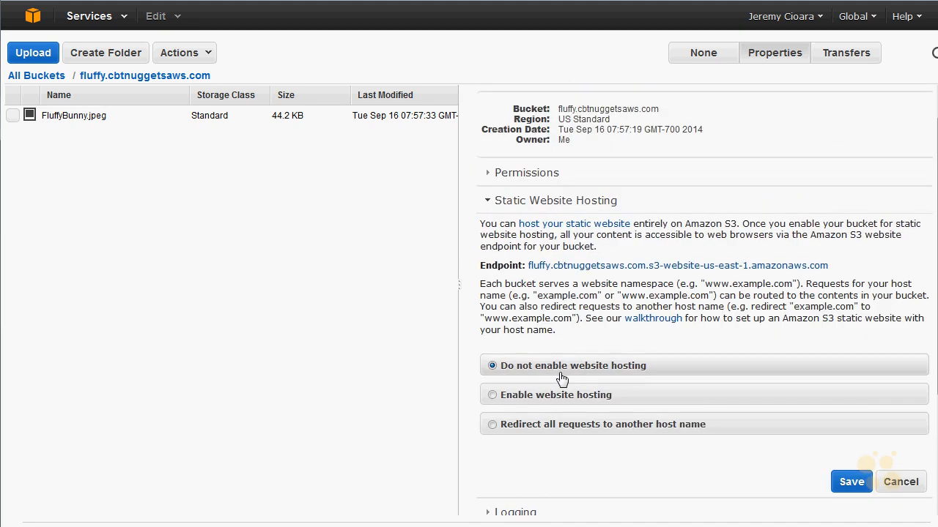
click(492, 396)
scroll(659, 366, down, 1)
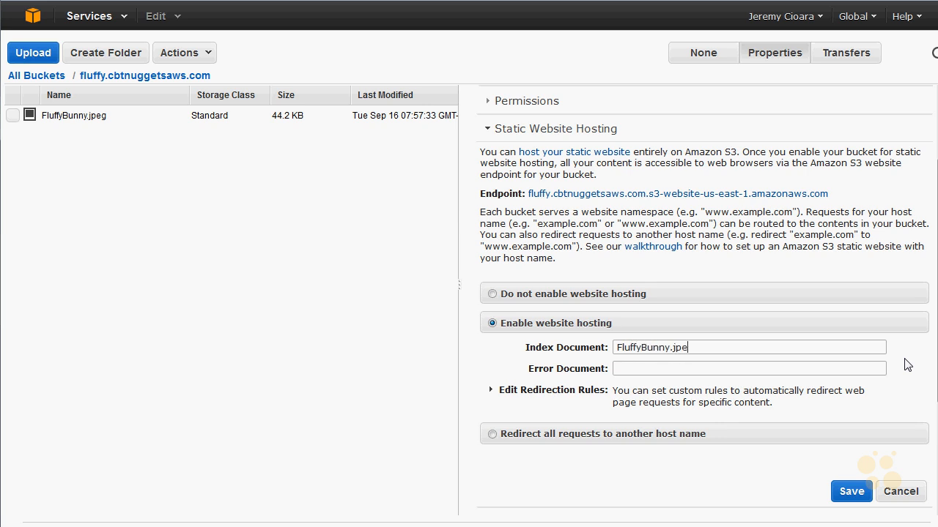
click(852, 497)
Step: Switch to Route 53, open the cbtnuggetsaws.com hosted zone's record sets and start a new record set
click(35, 22)
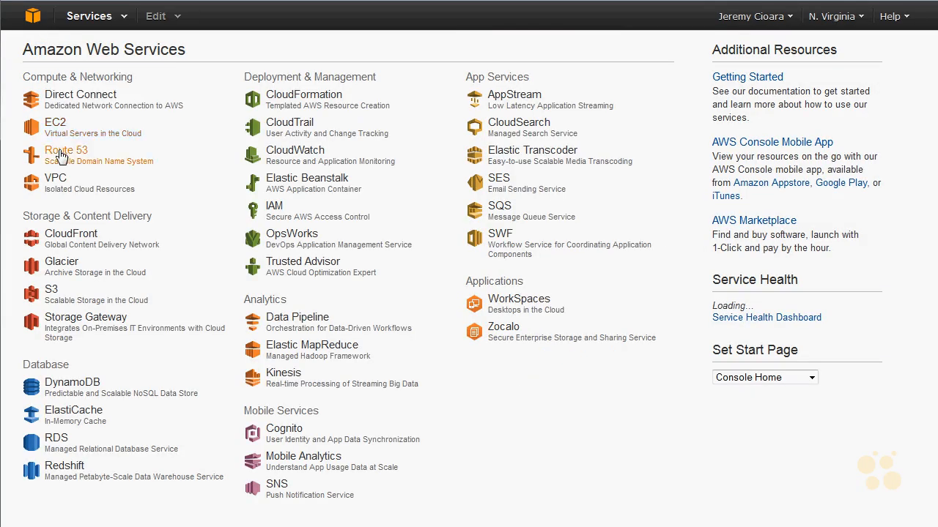
click(62, 155)
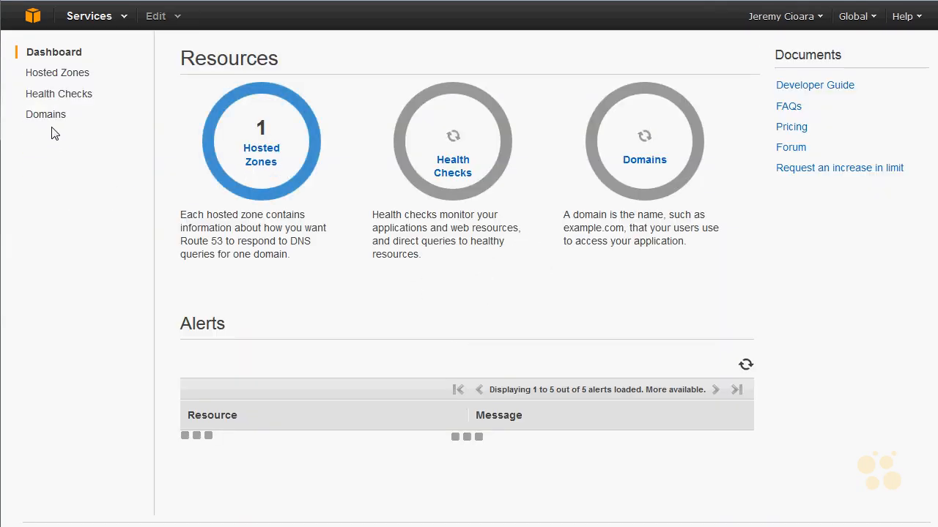
click(82, 77)
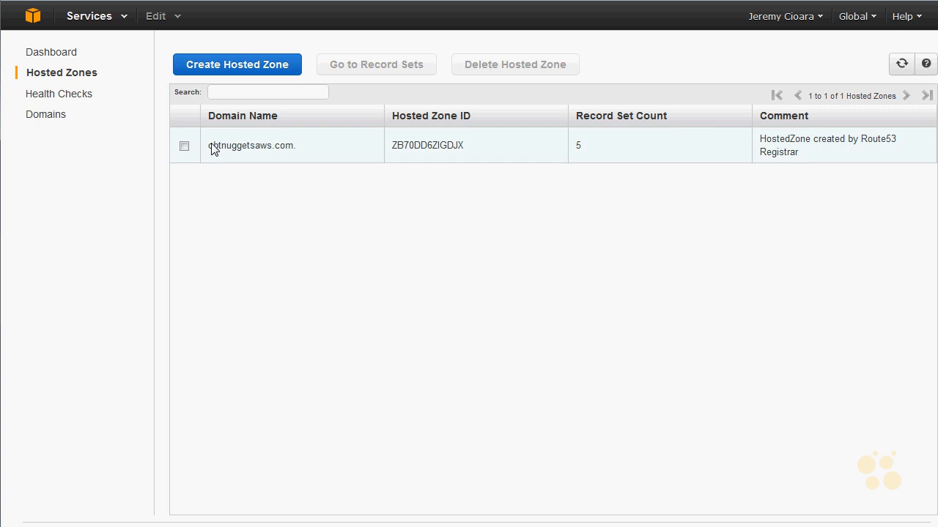
click(215, 147)
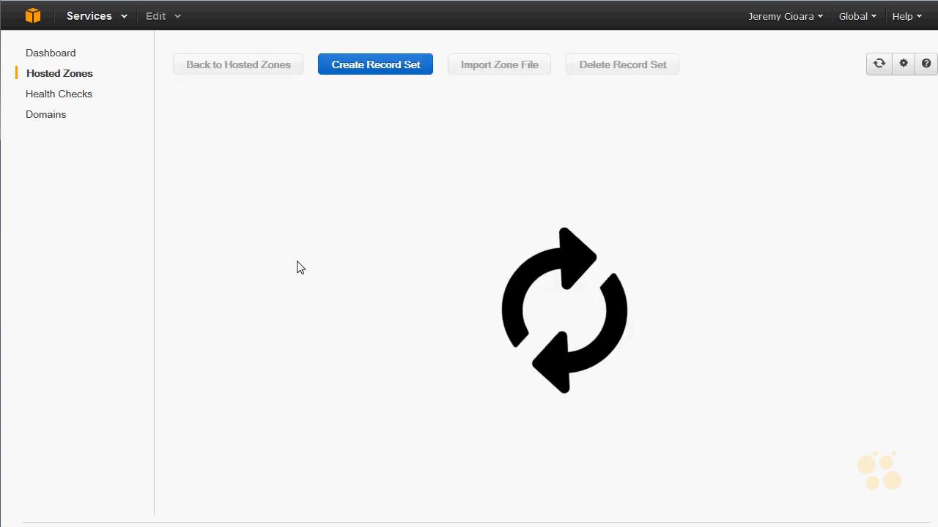
click(421, 70)
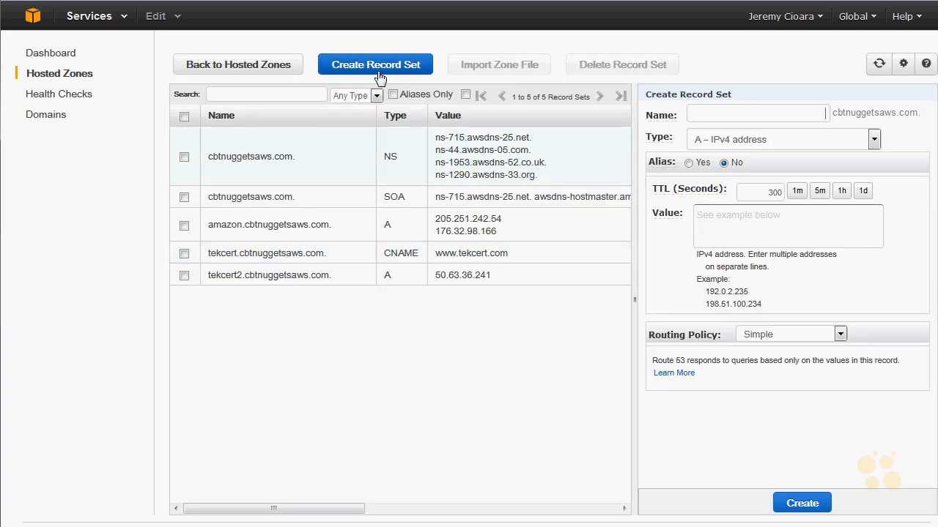
Step: Name the new A record fluffy, turn on Alias and list the available alias targets
text(fu)
text(uffy)
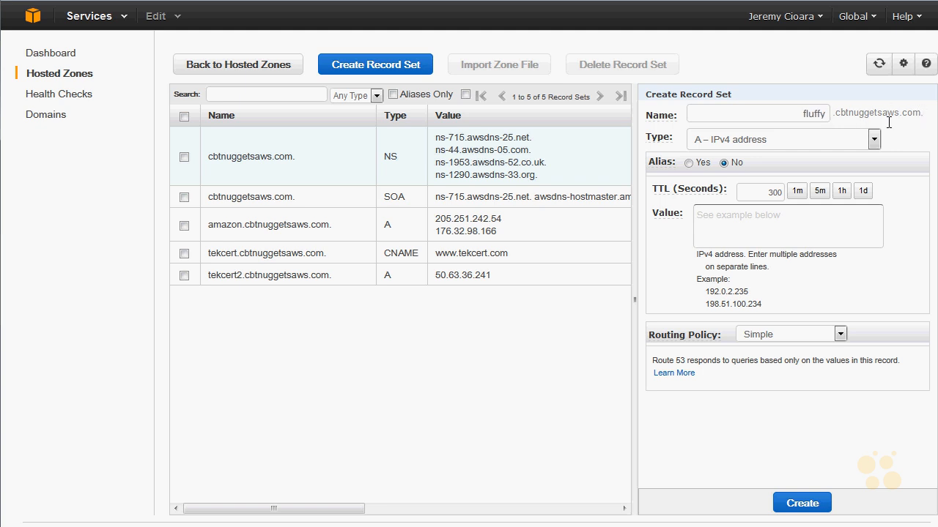
click(689, 162)
click(853, 192)
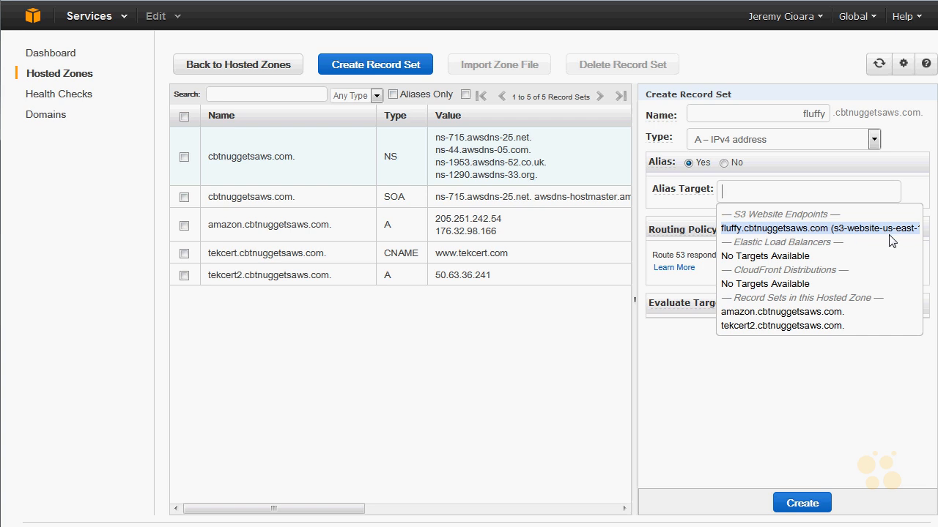
text(3)
double_click(722, 197)
text(fl)
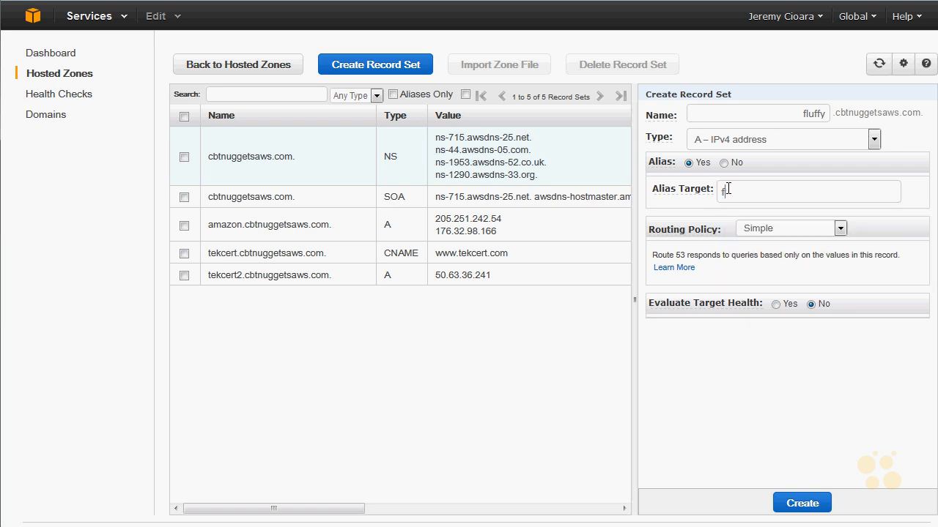
key(BackSpace)
key(BackSpace)
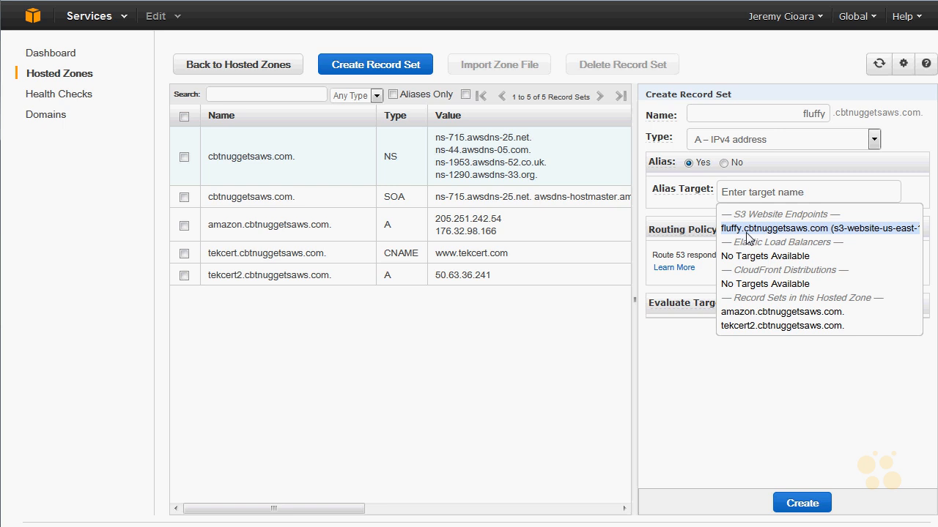
Step: Choose the fluffy.cbtnuggetsaws.com S3 website endpoint as the alias target and create the record set
click(746, 233)
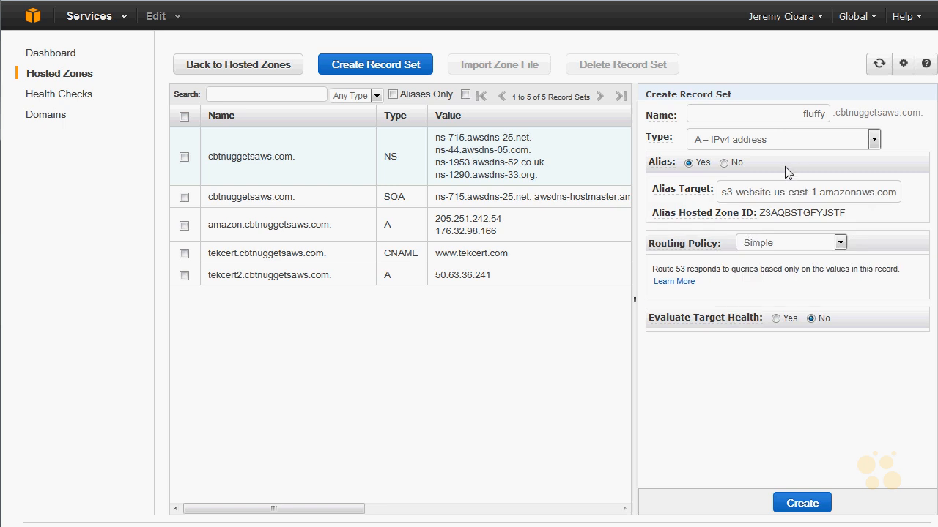
click(801, 505)
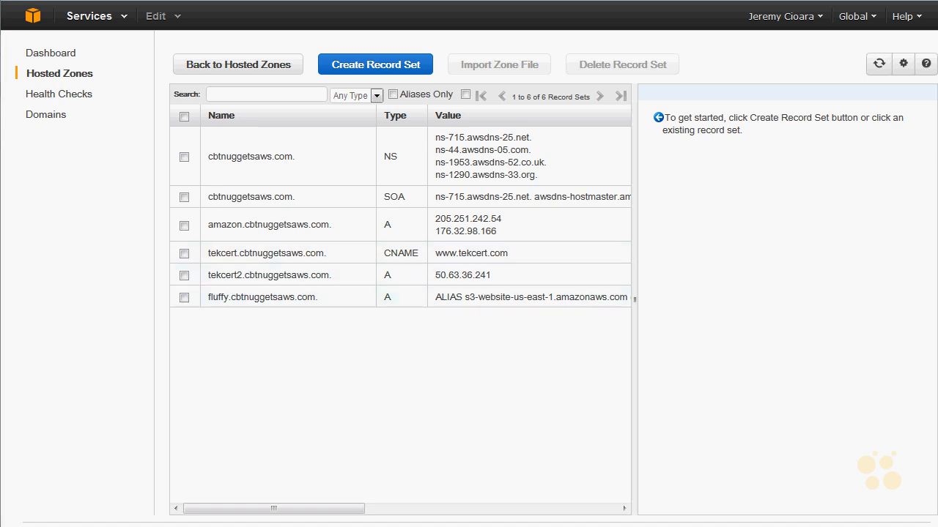
Step: Switch to the command prompt and look up fluffy.cbtnuggetsaws.com with nslookup
key(alt+Tab)
drag(508, 175, 705, 56)
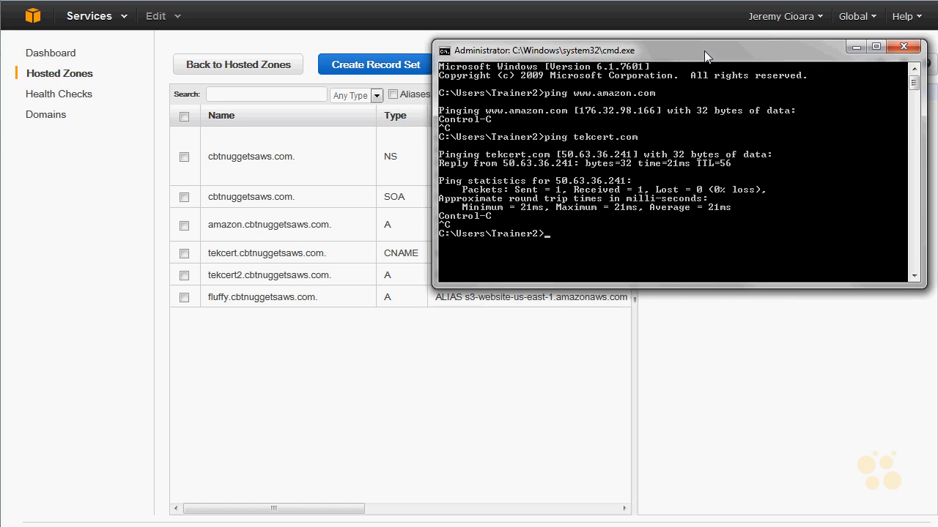
text(nslookup)
key(Return)
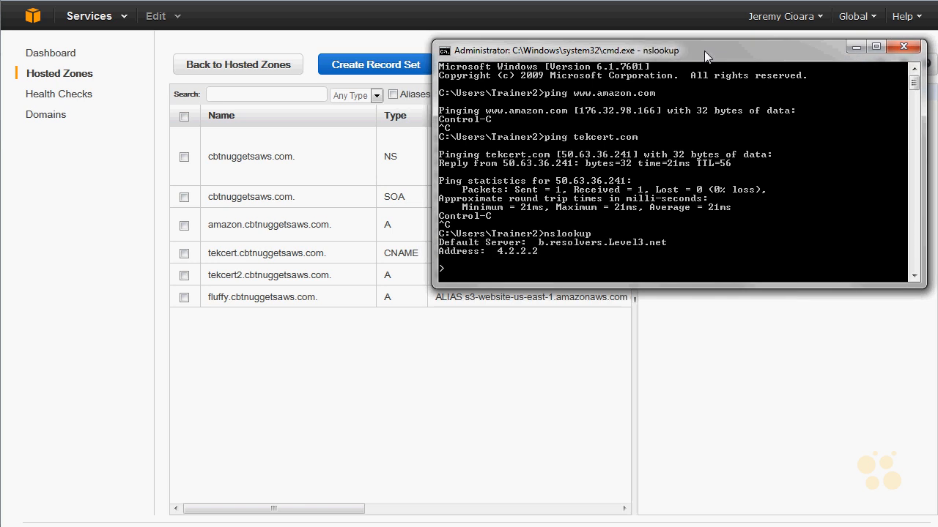
text(fluffy.cbtnuggetsaws.com)
key(Return)
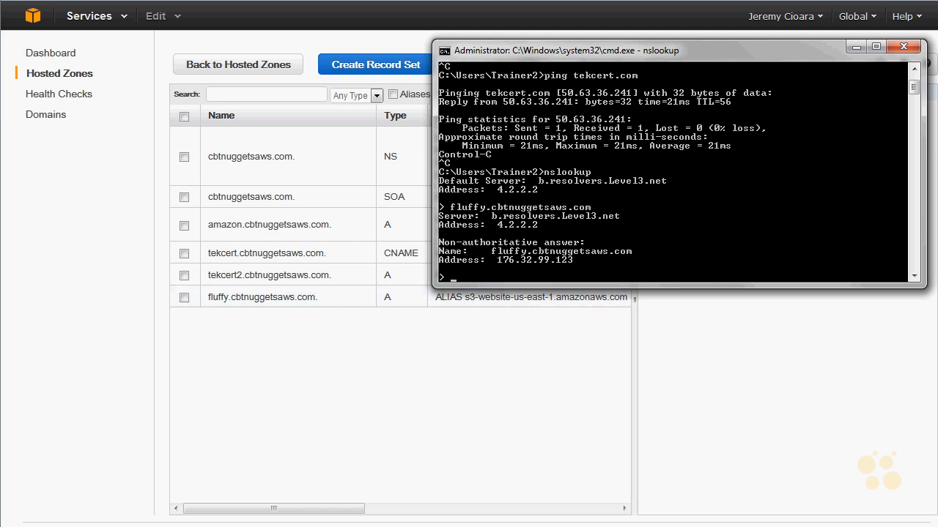
Step: Switch back to the browser and load fluffy.cbtnuggetsaws.com in a new tab
key(alt+Tab)
key(ctrl+t)
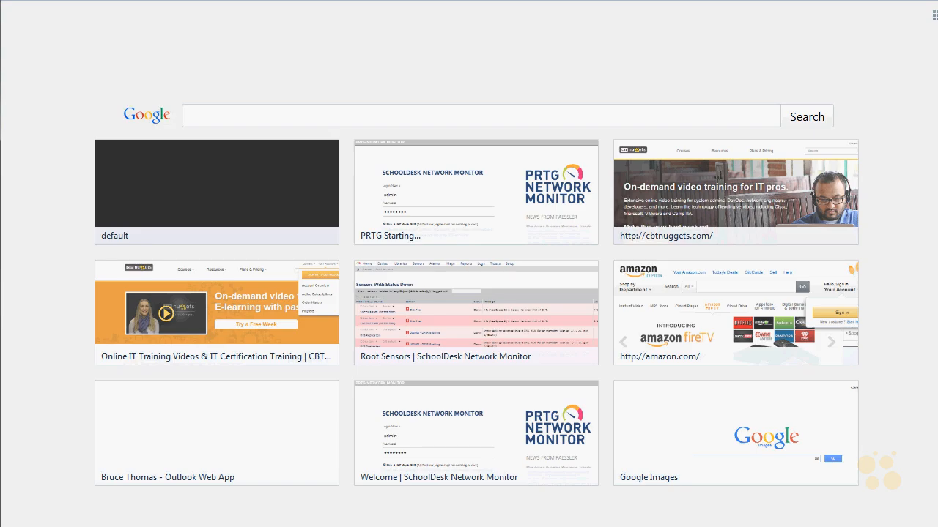
text(f)
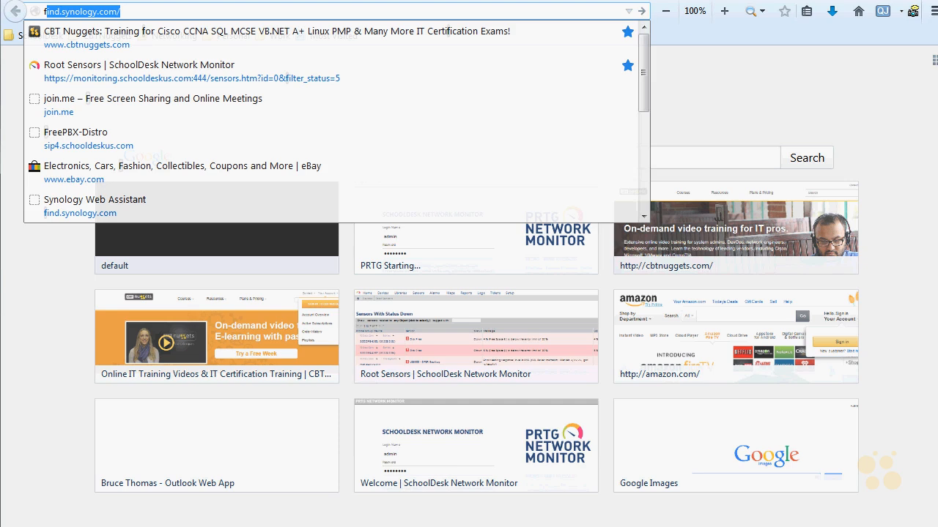
text(luffy.)
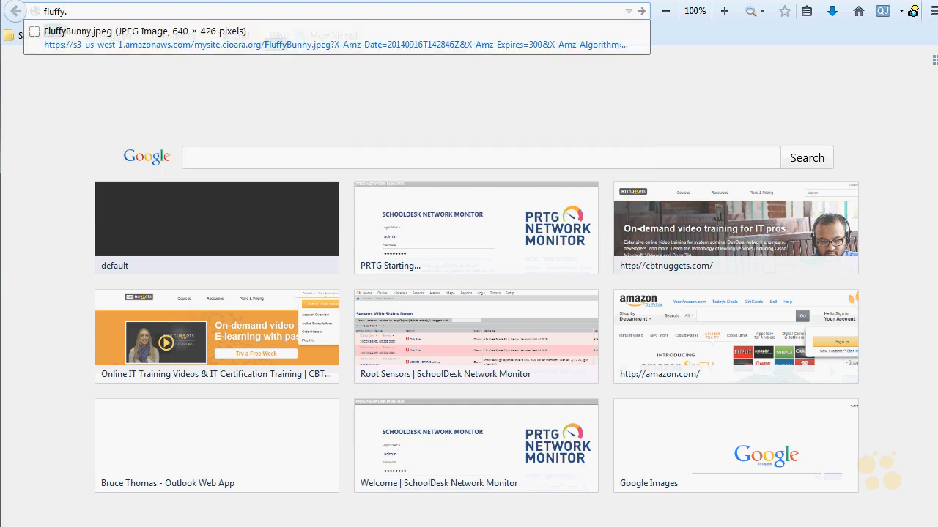
text(cbtnu)
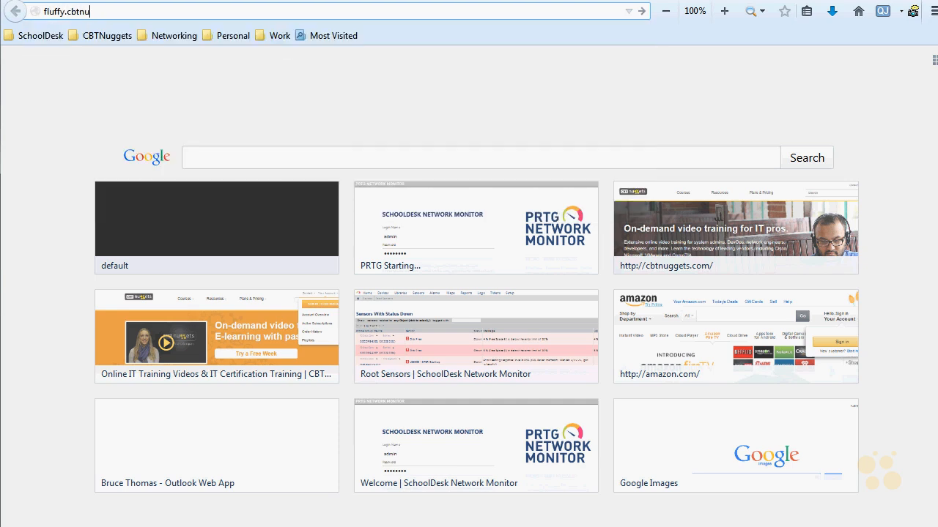
text(ggetsaww)
text(.com)
key(Return)
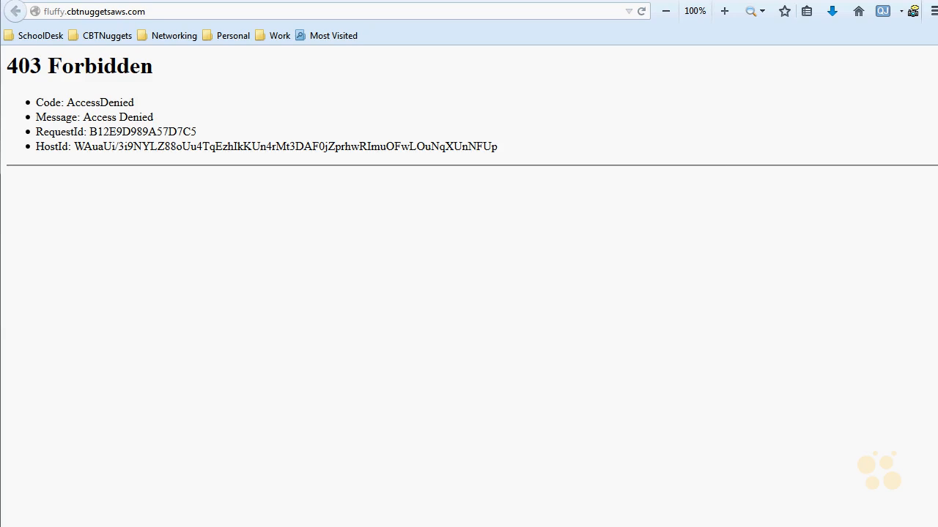
Step: Return to the AWS console home page and reopen the S3 bucket list
click(15, 11)
click(33, 67)
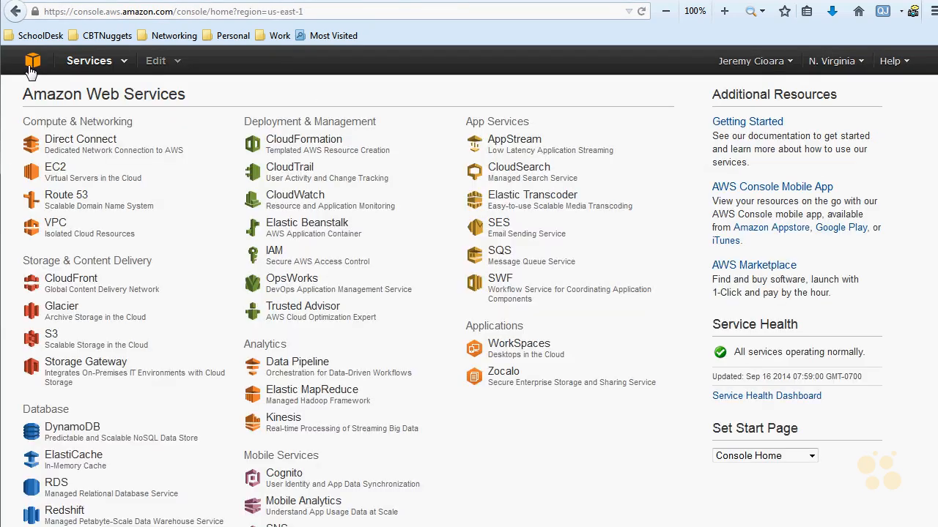
click(52, 337)
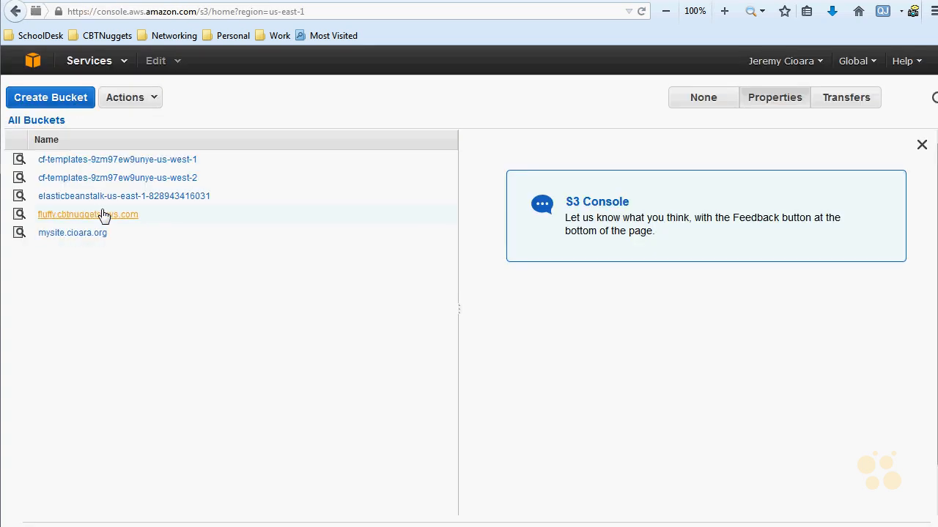
Step: Open the permissions of FluffyBunny.jpeg in the fluffy.cbtnuggetsaws.com bucket and add a new grantee entry
click(103, 215)
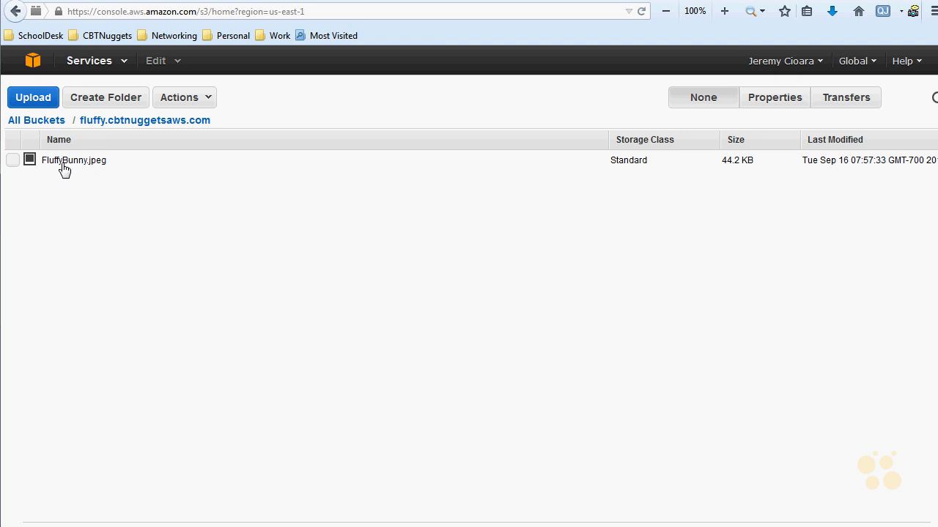
right_click(81, 160)
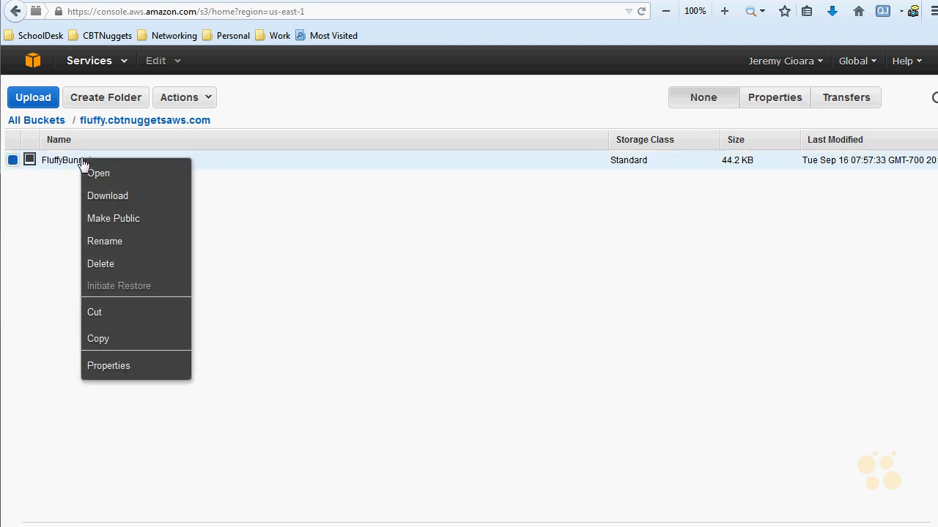
click(106, 364)
click(524, 324)
click(512, 437)
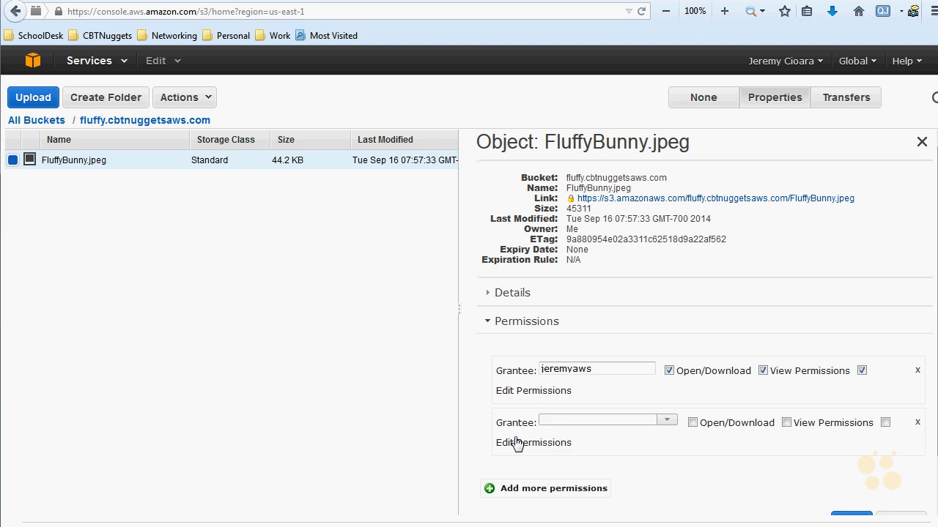
Step: Grant Everyone the Open/Download and View Permissions rights on FluffyBunny.jpeg and save the permissions
click(666, 424)
click(567, 439)
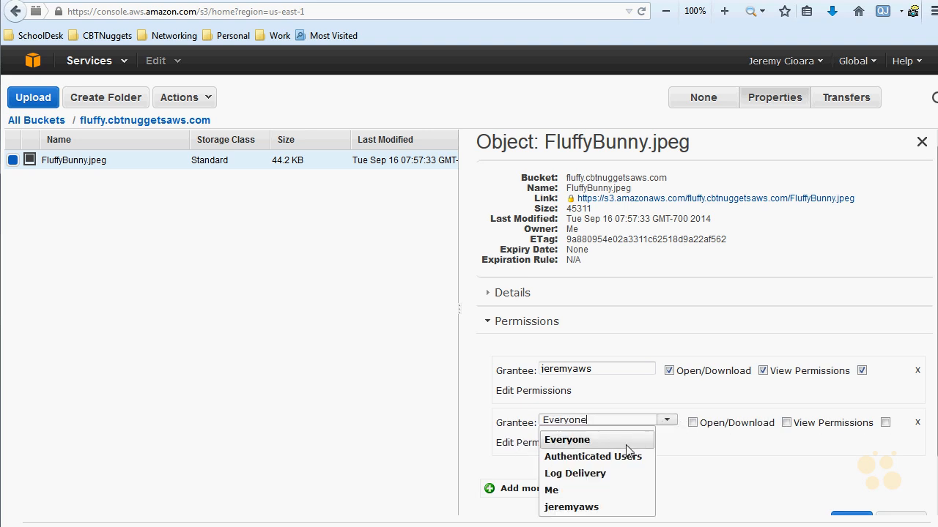
click(786, 424)
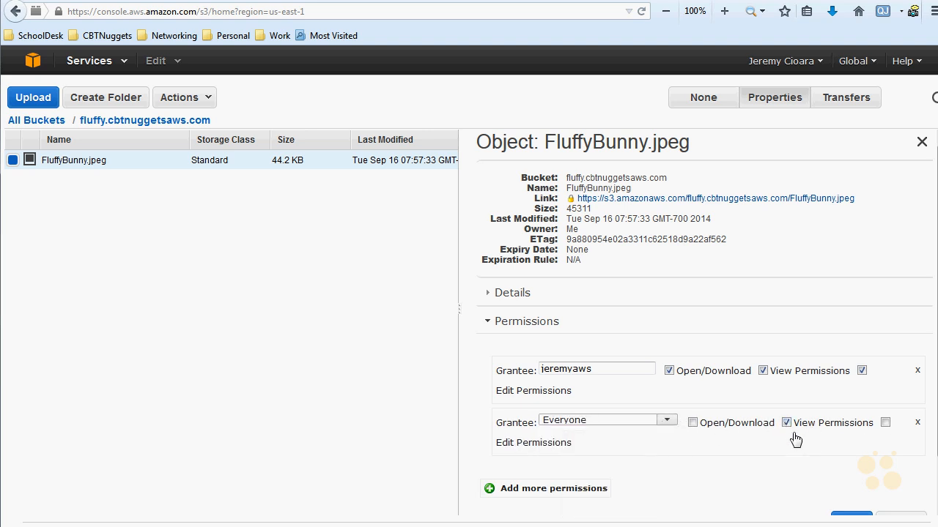
click(692, 423)
scroll(889, 469, down, 1)
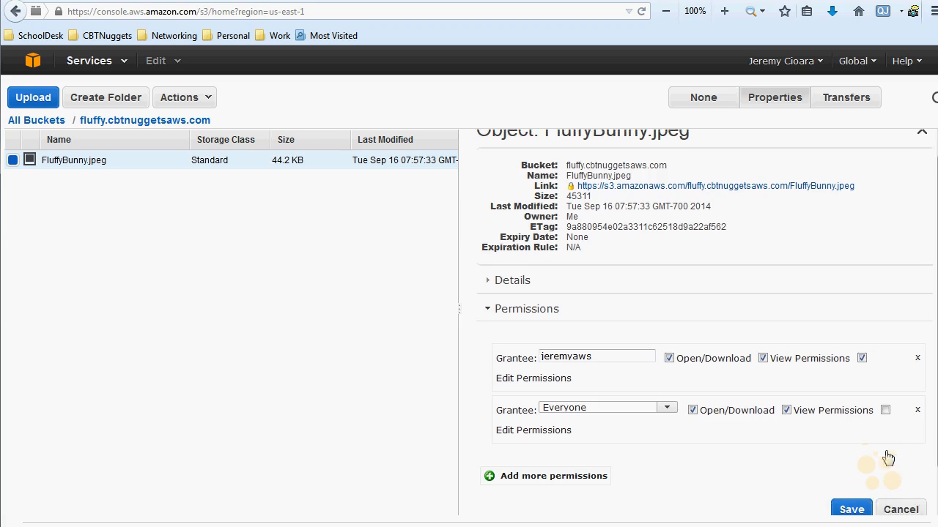
click(853, 488)
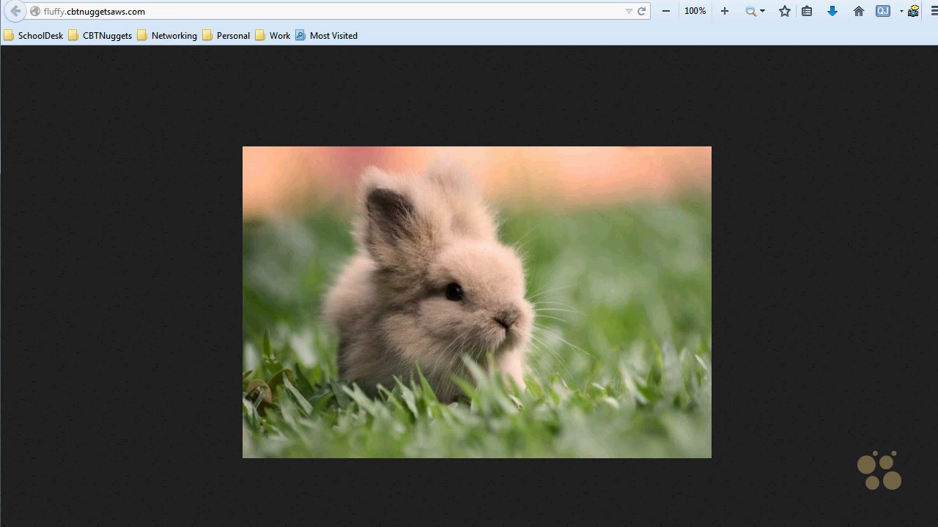
Step: Show the browser in full screen and return from S3 to the AWS console home page
key(F11)
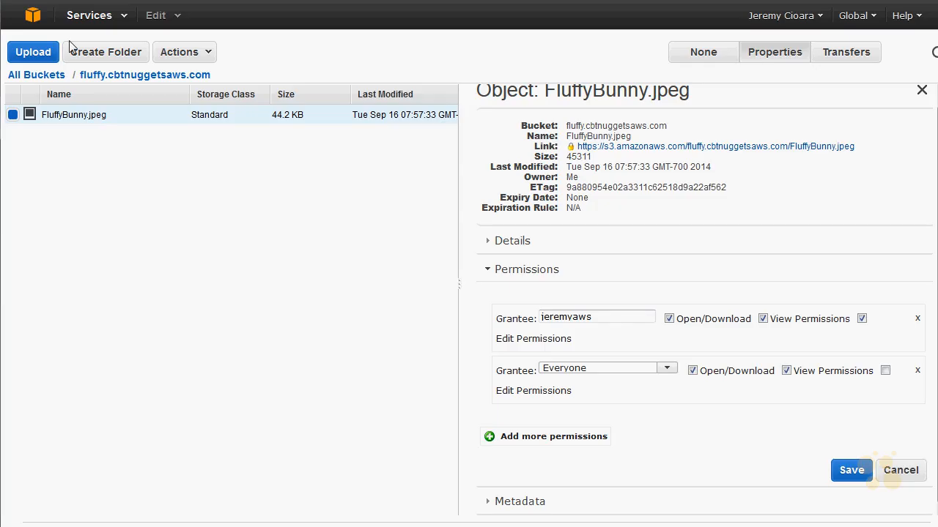
click(26, 19)
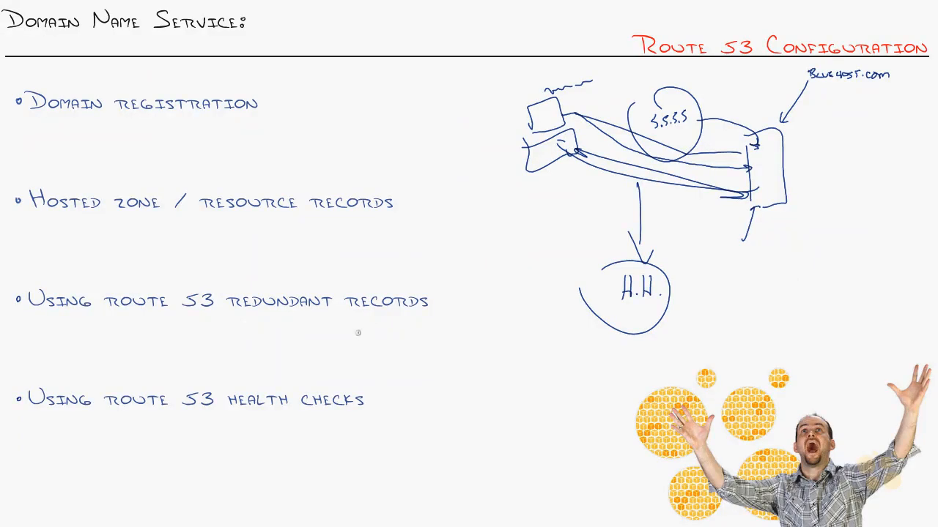
drag(268, 94, 292, 83)
drag(399, 194, 428, 178)
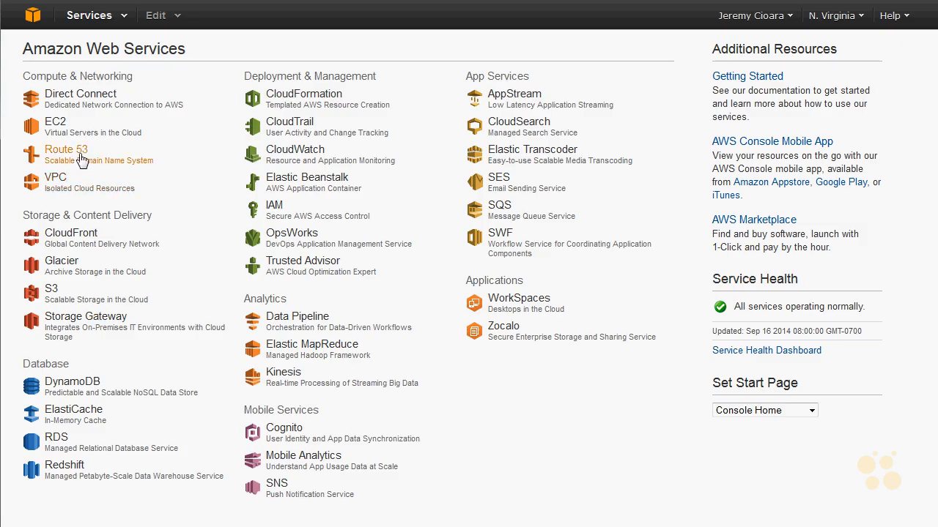
Step: Open the cbtnuggetsaws.com hosted zone in Route 53 and start a new record set
click(83, 160)
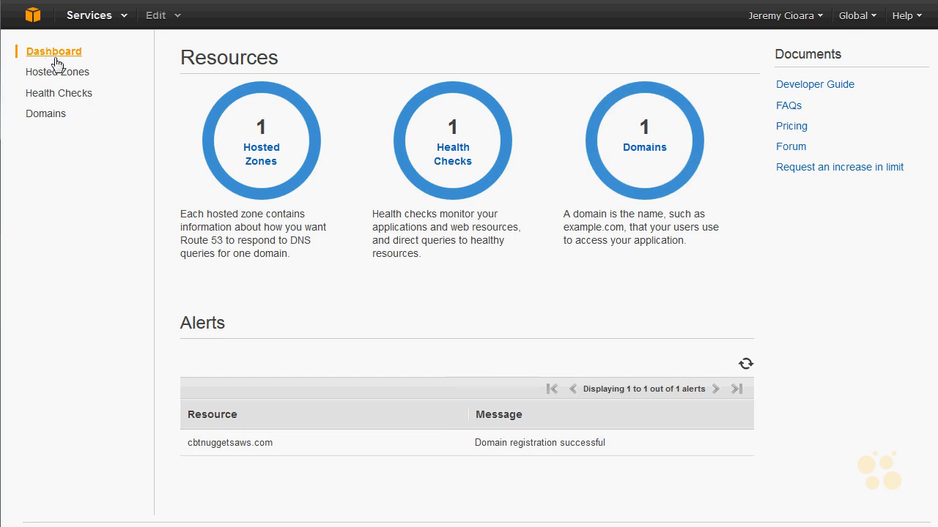
click(71, 76)
double_click(283, 137)
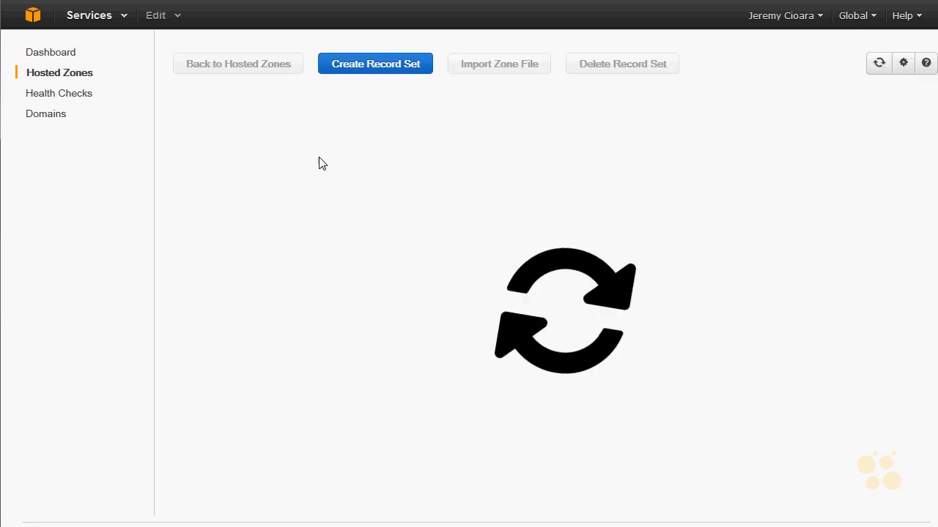
click(375, 64)
click(698, 139)
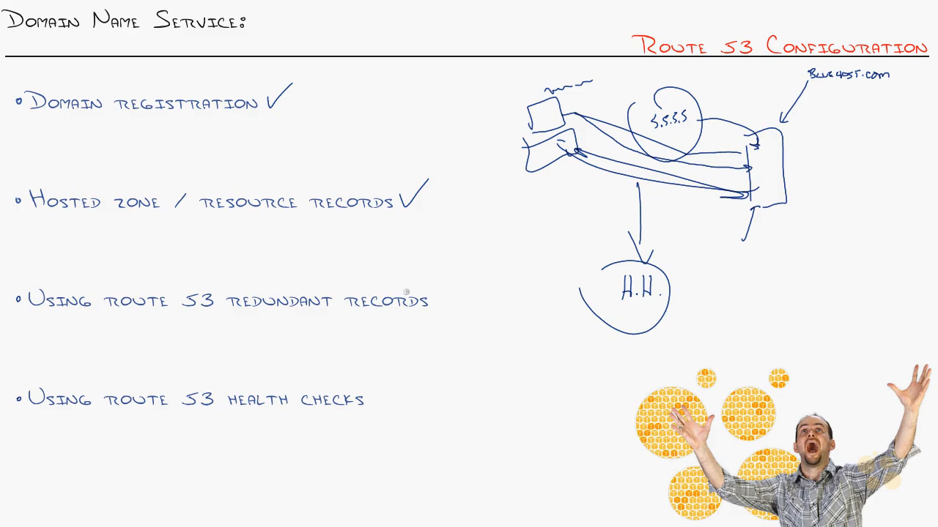
drag(442, 331, 140, 335)
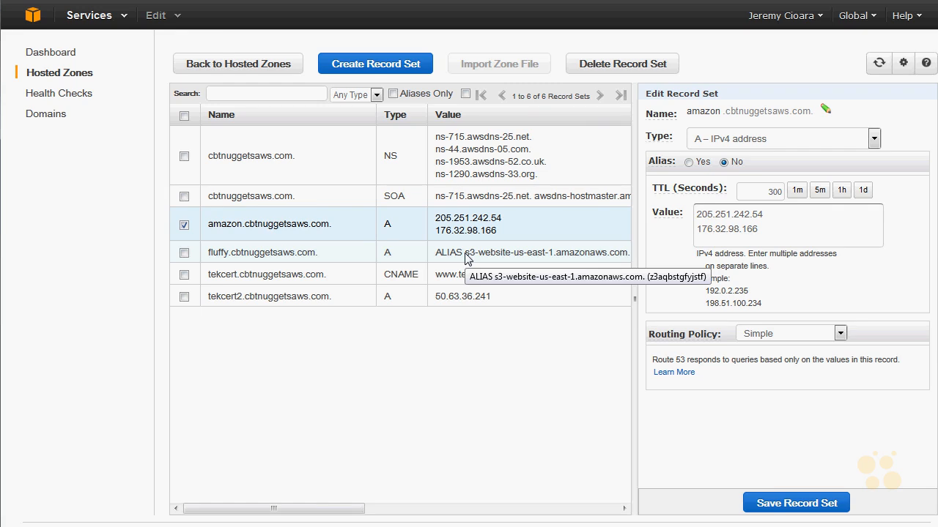
Step: Start a new A record set named weighted with the Weighted routing policy
mouse_move(683, 337)
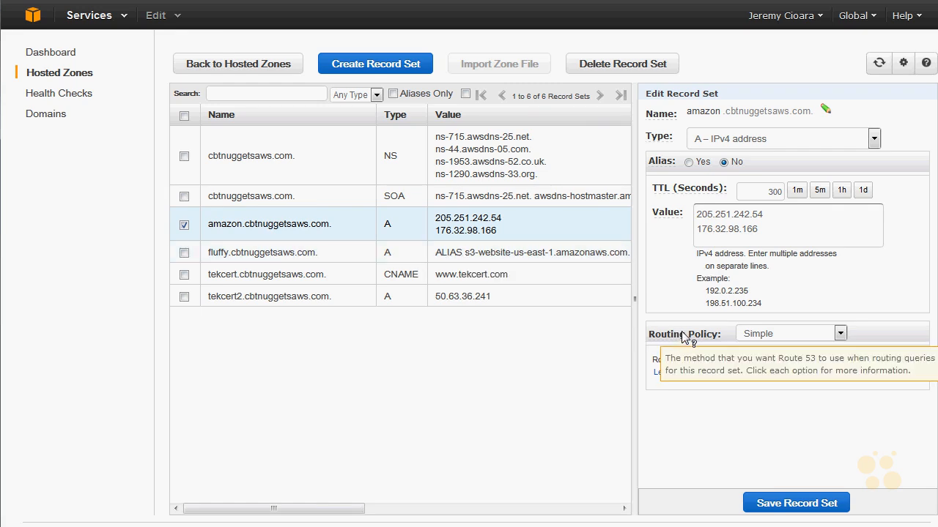
click(403, 69)
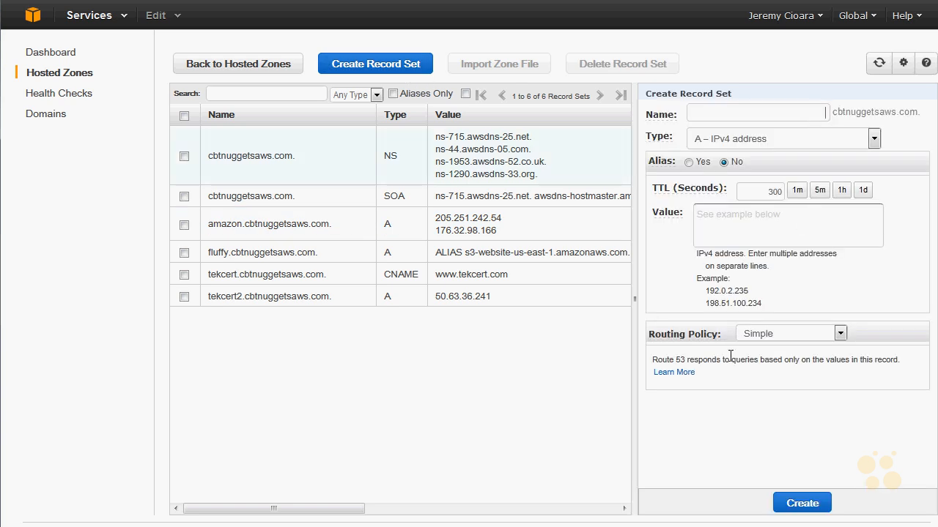
click(791, 333)
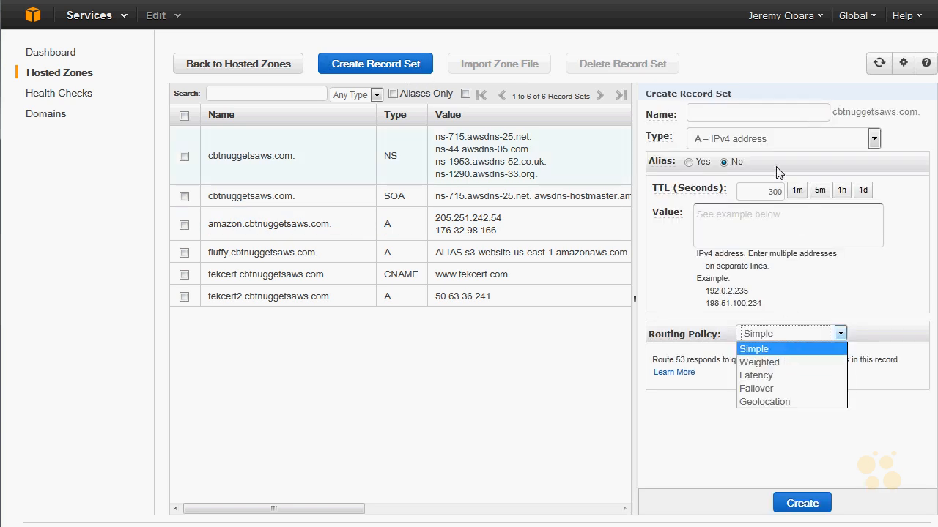
click(789, 115)
key(w)
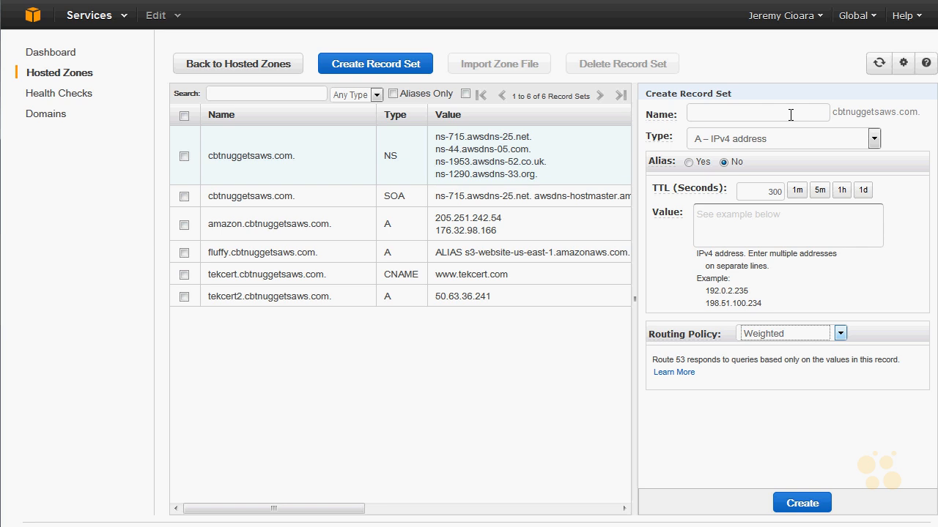
click(790, 114)
text(weight)
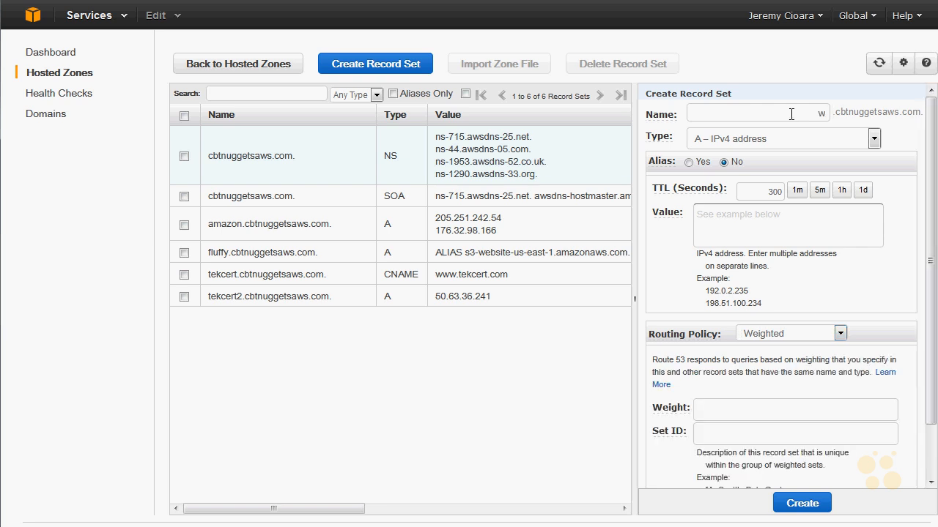
text(ed)
click(781, 216)
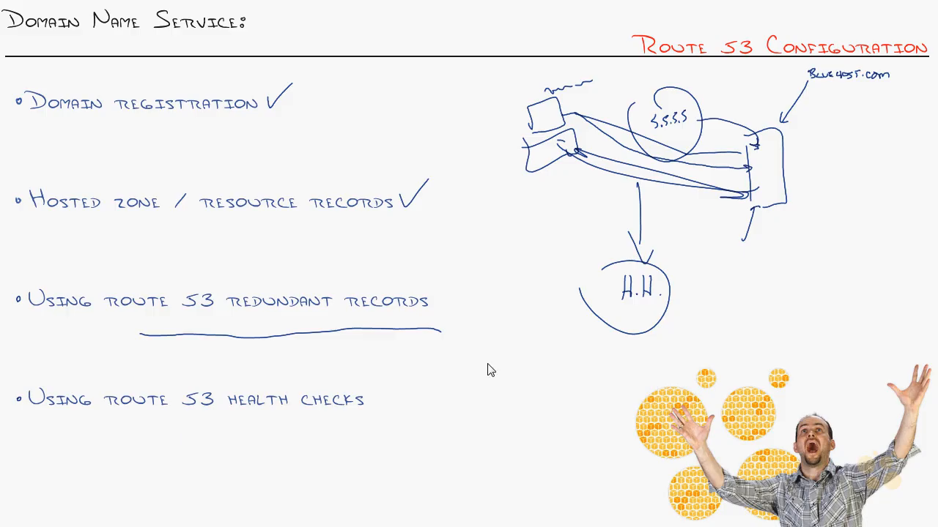
mouse_move(397, 335)
mouse_down()
mouse_move(435, 400)
mouse_move(520, 400)
mouse_up()
click(465, 403)
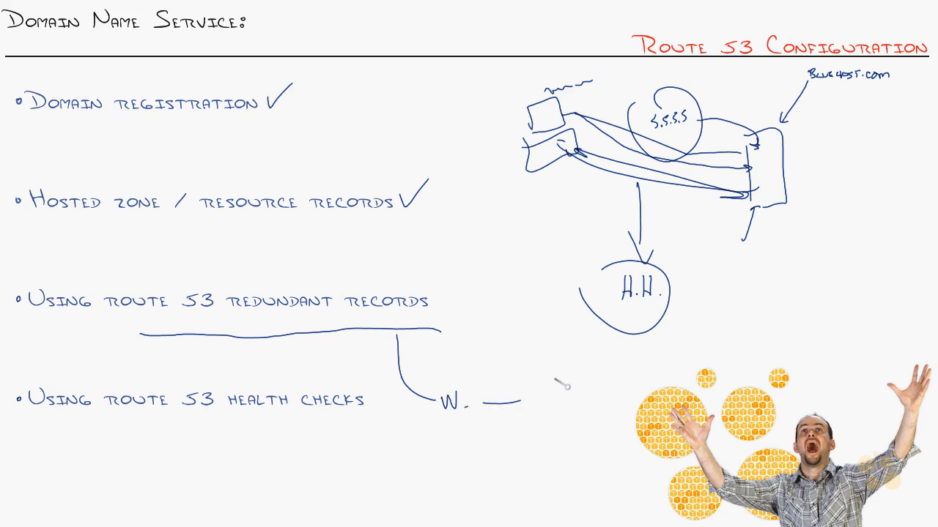
mouse_move(569, 389)
mouse_down()
mouse_move(561, 391)
mouse_move(570, 390)
mouse_up()
mouse_move(573, 390)
mouse_down()
mouse_move(573, 399)
mouse_move(568, 389)
mouse_up()
mouse_move(442, 432)
mouse_down()
mouse_move(458, 448)
mouse_move(463, 432)
mouse_move(494, 438)
mouse_up()
click(467, 444)
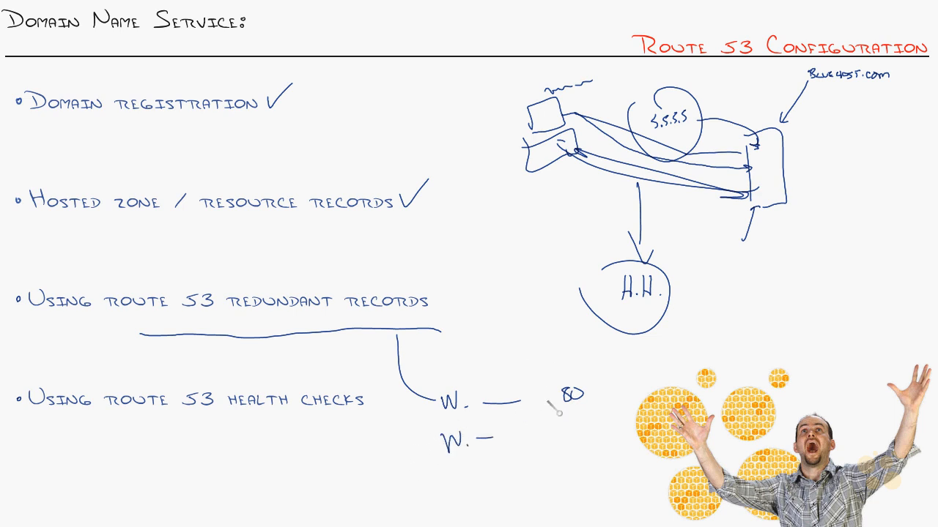
drag(560, 430, 568, 439)
mouse_move(578, 431)
mouse_down()
mouse_move(574, 438)
mouse_move(579, 430)
mouse_up()
mouse_move(586, 379)
mouse_down()
mouse_move(609, 384)
mouse_move(595, 449)
mouse_up()
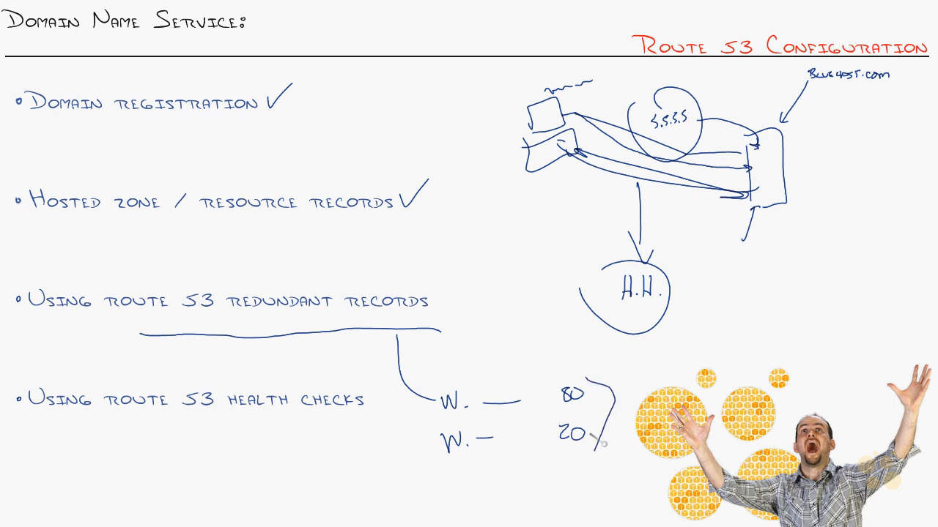
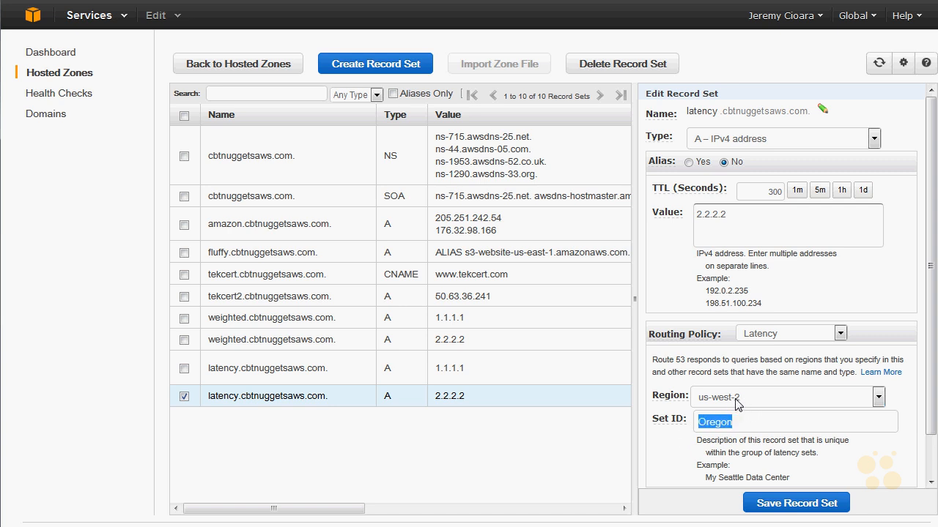
Step: View the settings of the latency.cbtnuggetsaws.com record set that points to 1.1.1.1
click(528, 367)
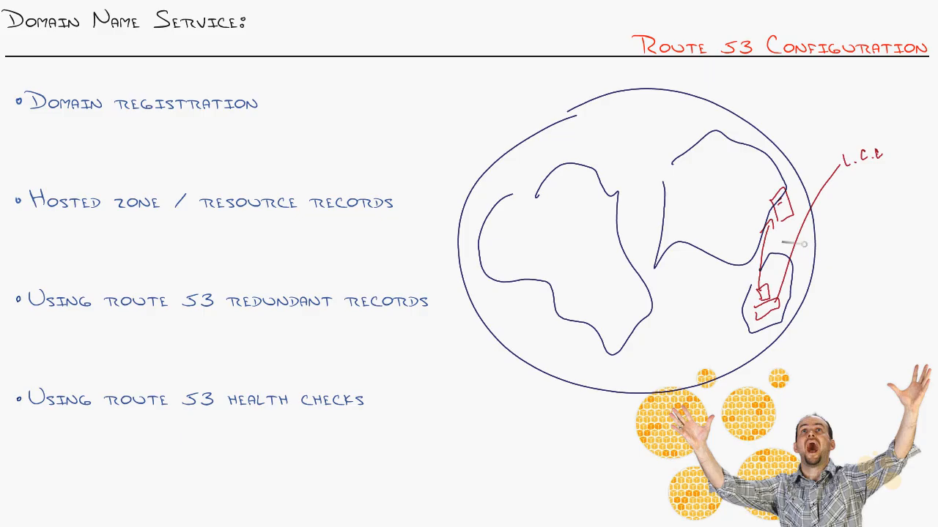
drag(760, 306, 869, 273)
drag(846, 235, 843, 237)
drag(861, 205, 854, 217)
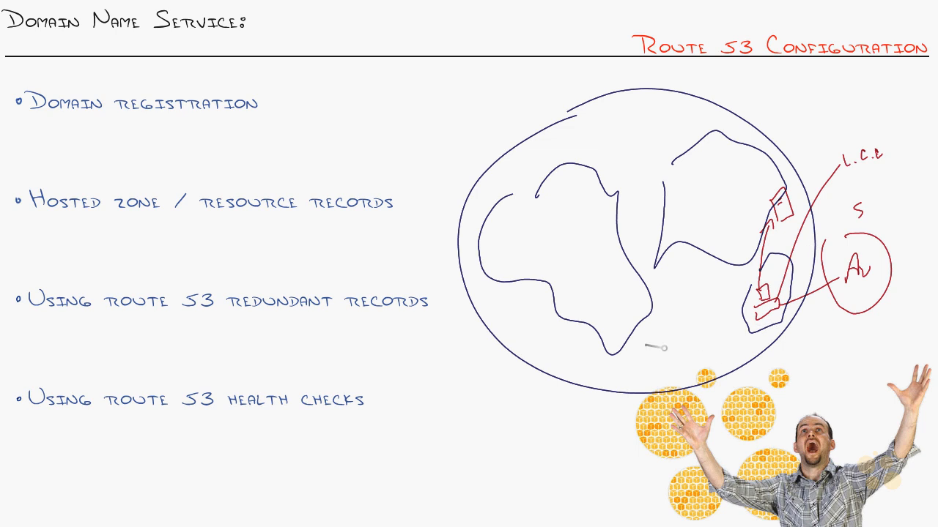
mouse_move(834, 321)
mouse_down()
mouse_move(811, 331)
mouse_move(431, 139)
mouse_move(428, 150)
mouse_up()
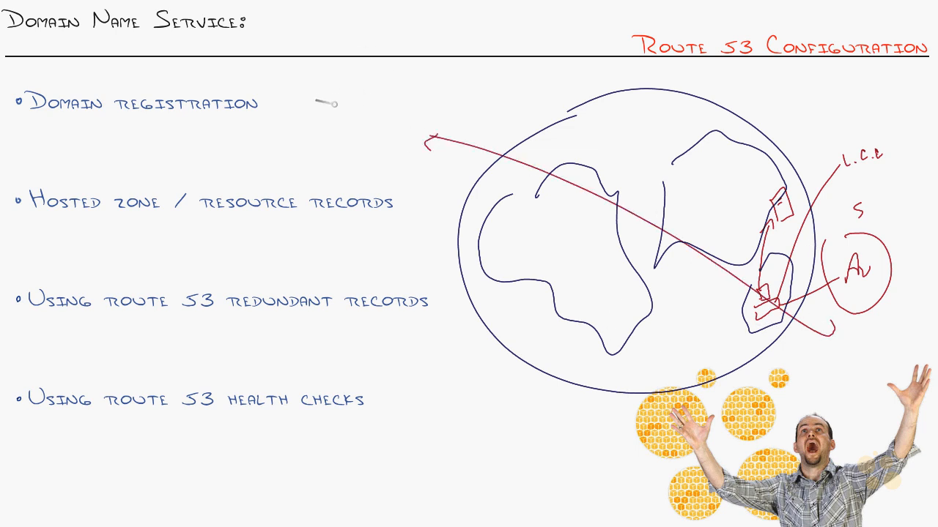
drag(315, 104, 351, 110)
drag(365, 101, 374, 99)
drag(367, 105, 402, 100)
mouse_move(420, 86)
mouse_down()
mouse_move(410, 90)
mouse_move(438, 75)
mouse_move(455, 76)
mouse_move(449, 84)
mouse_up()
mouse_move(321, 145)
mouse_down()
mouse_move(340, 165)
mouse_move(306, 169)
mouse_move(320, 154)
mouse_up()
mouse_move(369, 139)
mouse_down()
mouse_move(412, 136)
mouse_move(463, 104)
mouse_up()
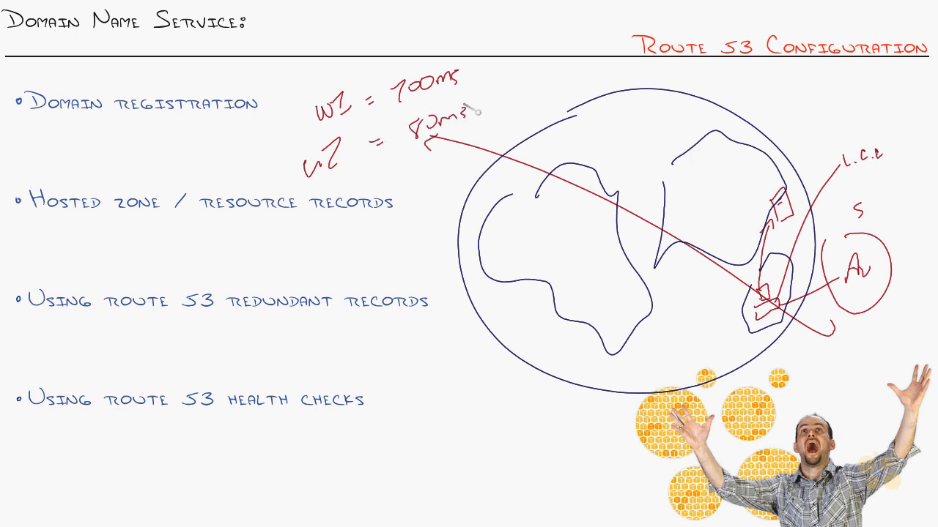
mouse_move(789, 228)
mouse_down()
mouse_move(797, 225)
mouse_move(782, 301)
mouse_move(791, 299)
mouse_up()
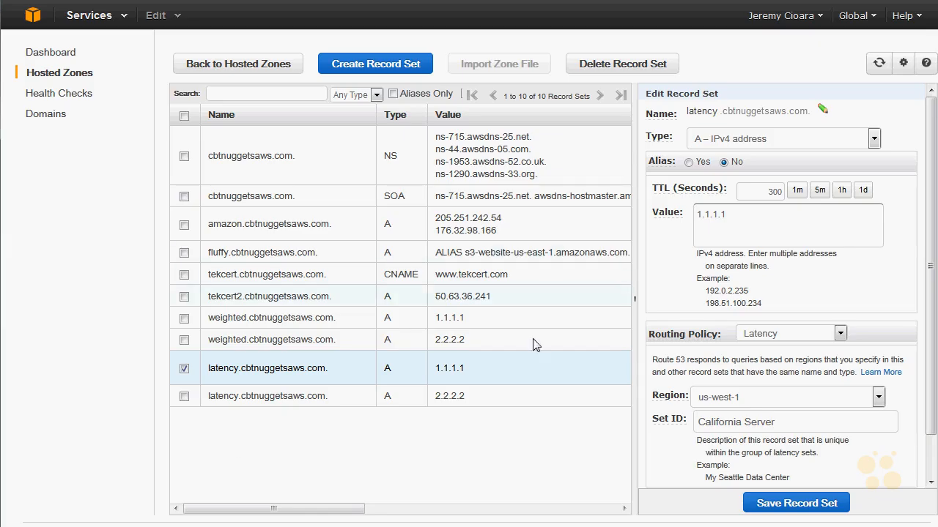
Step: View the settings of the latency.cbtnuggetsaws.com record set that points to 2.2.2.2
click(479, 396)
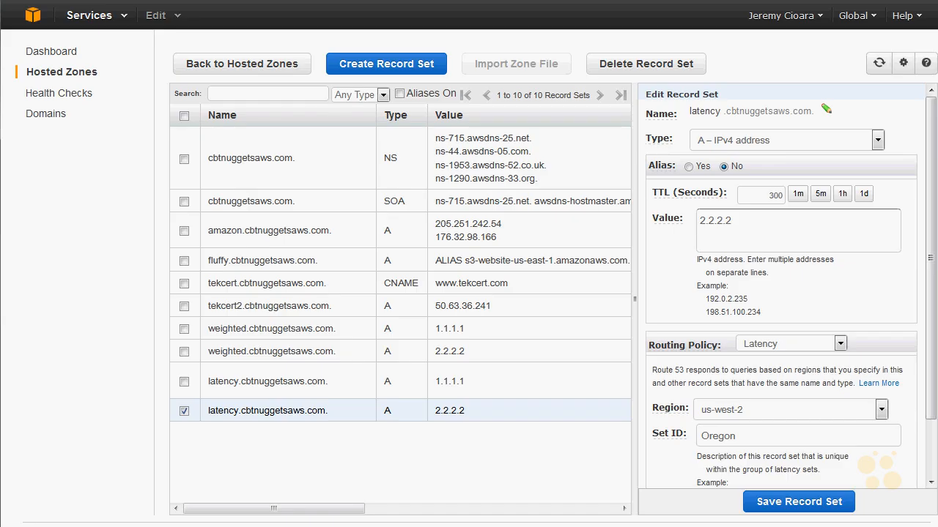
Step: Start a new A record set named failover with the value 1.1.1.1 and the Failover routing policy
click(414, 71)
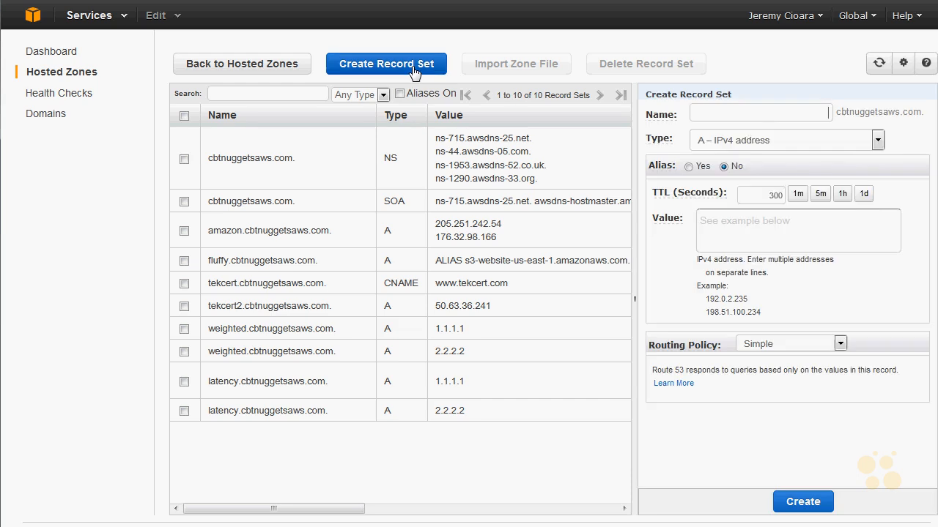
text(failover)
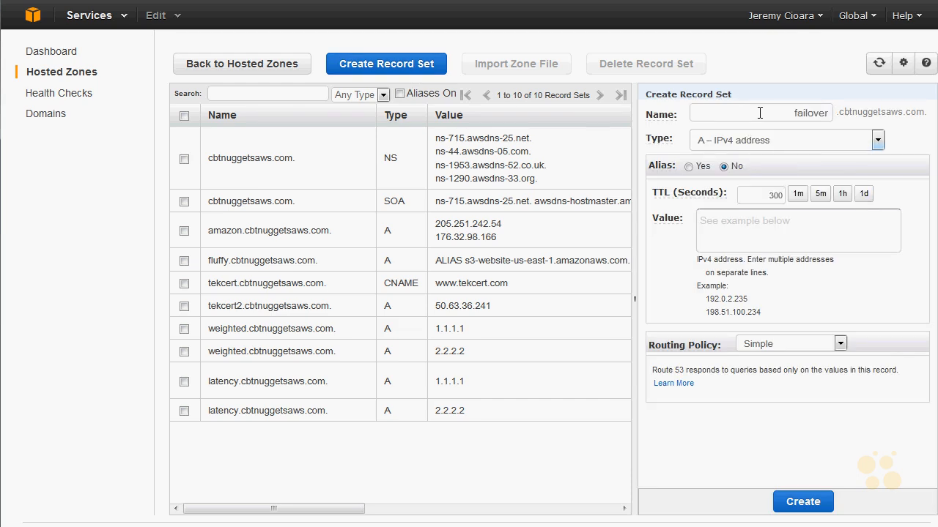
click(729, 234)
click(754, 344)
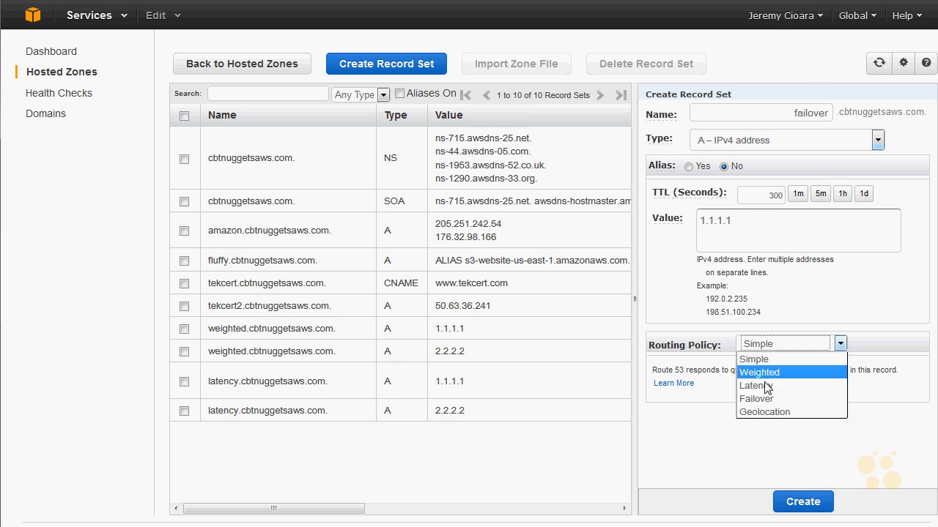
click(751, 399)
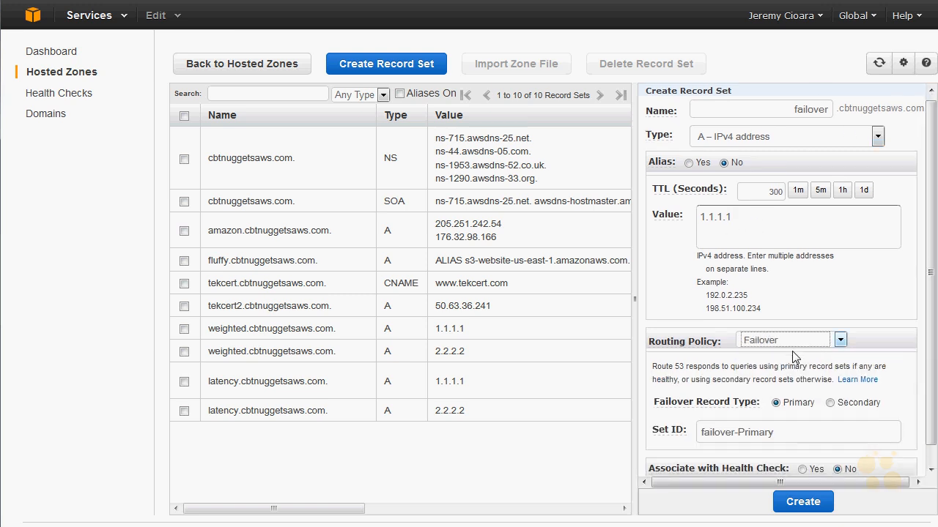
Step: Try to create the primary failover record set without an associated health check
scroll(794, 353, down, 1)
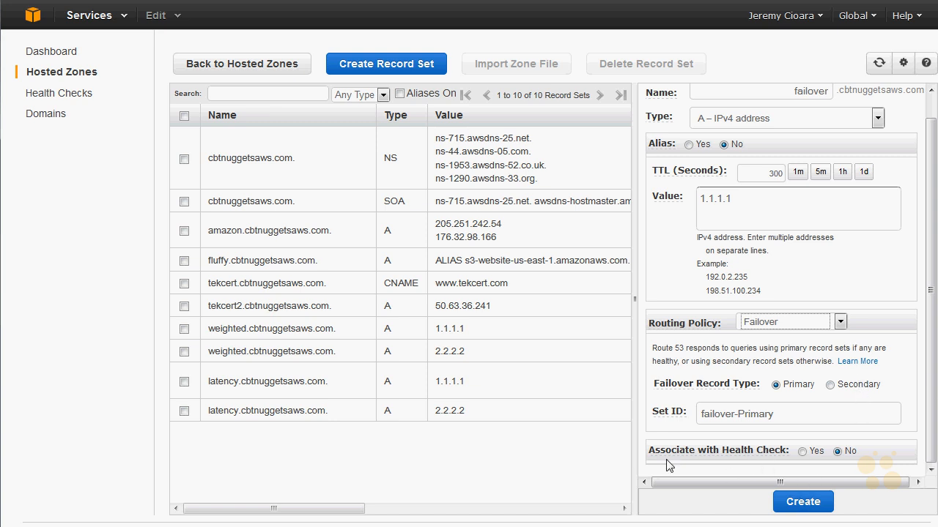
mouse_move(675, 458)
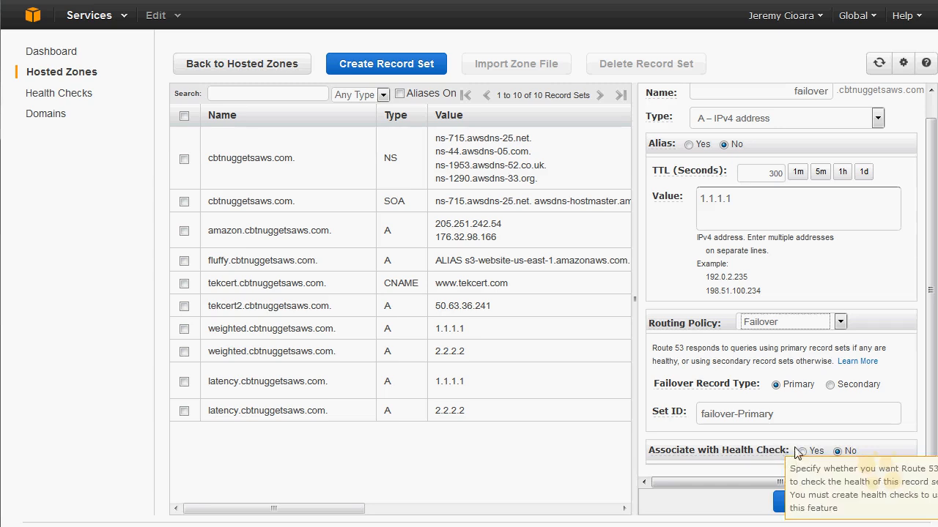
click(801, 503)
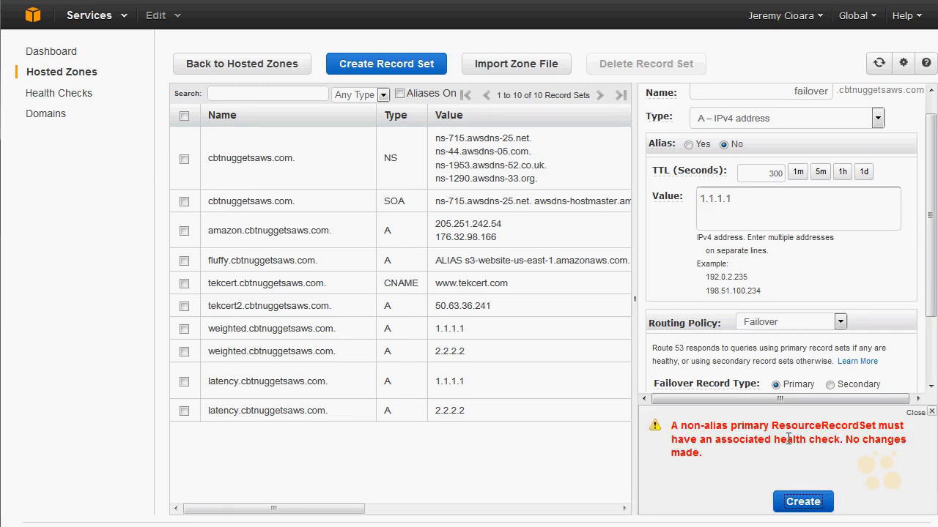
click(931, 413)
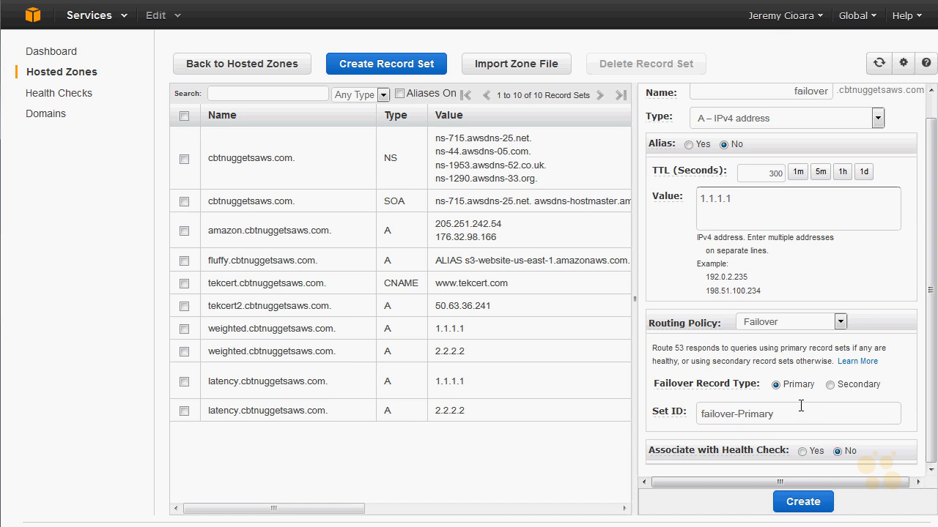
Step: Try to associate a health check with the primary failover record set
click(804, 451)
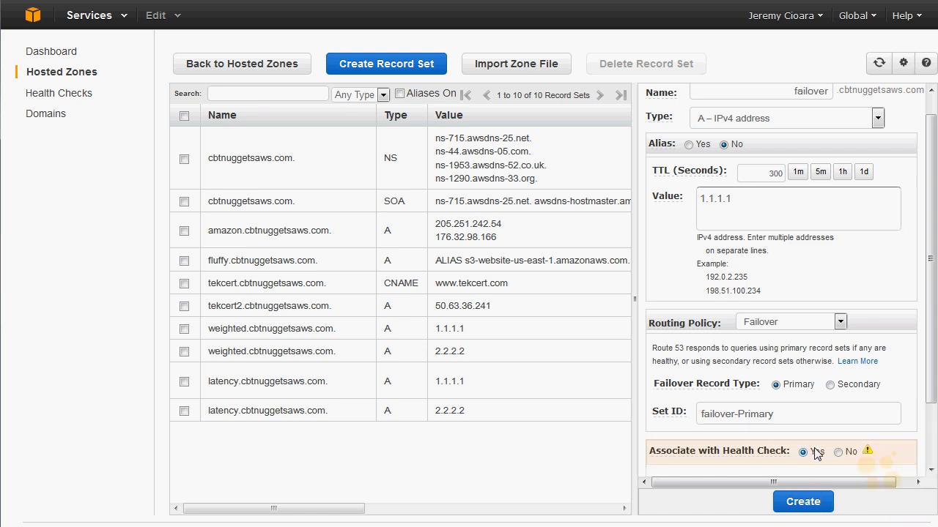
scroll(842, 432, down, 1)
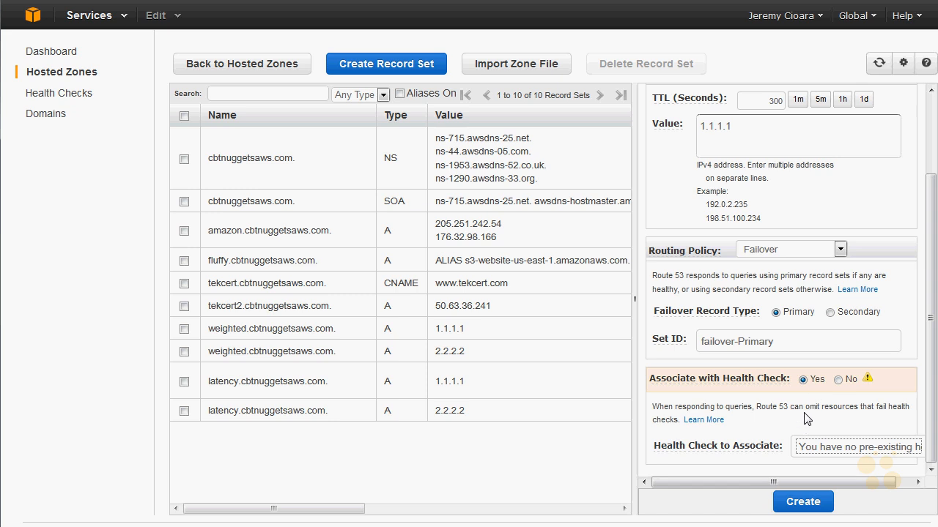
click(837, 379)
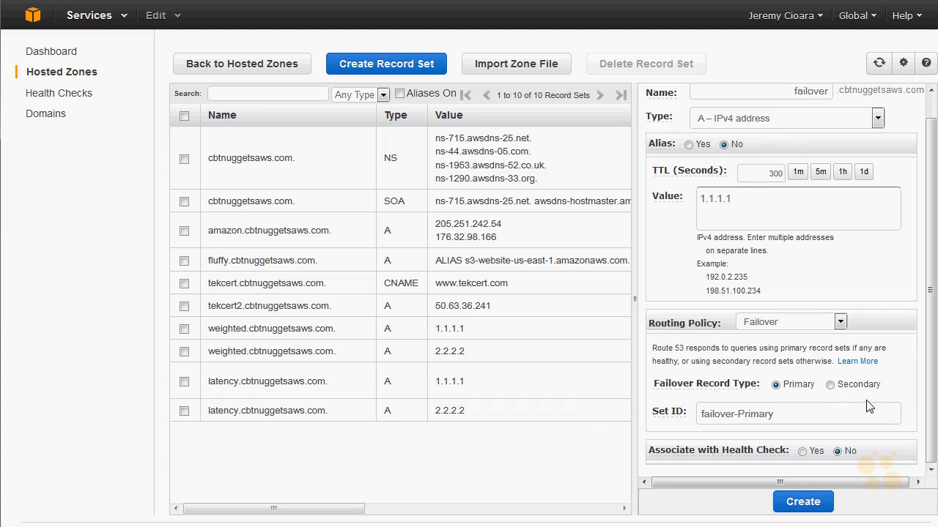
Step: Set the new record set's Set ID to Big Server, its routing policy to Geolocation and its name to geo
drag(789, 419, 676, 410)
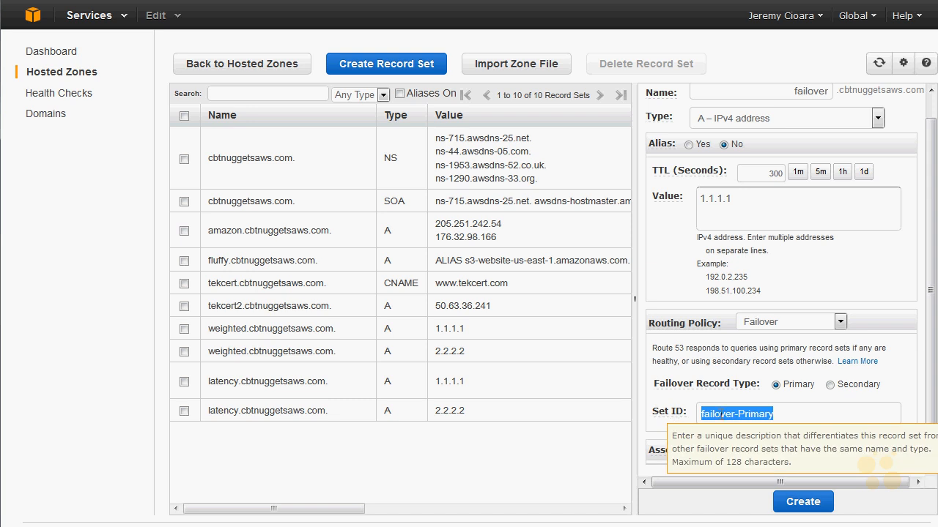
text(Big Server)
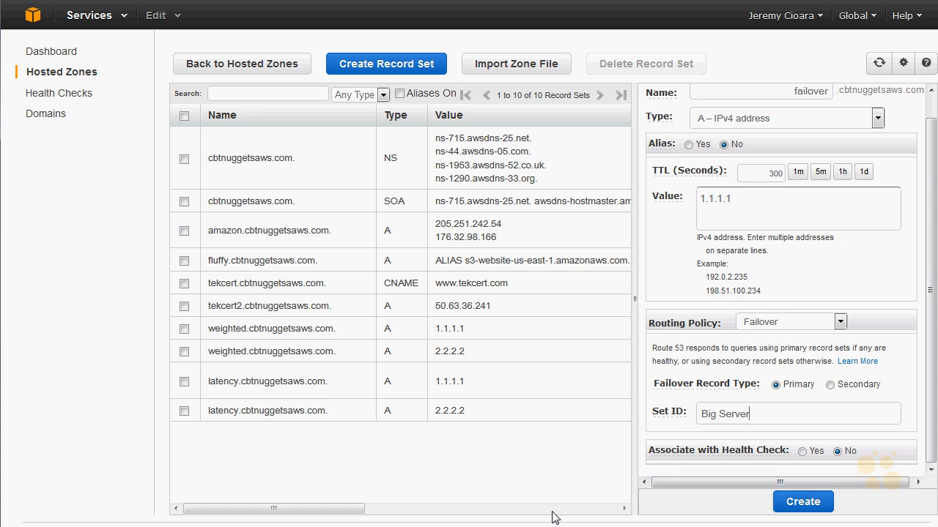
click(825, 328)
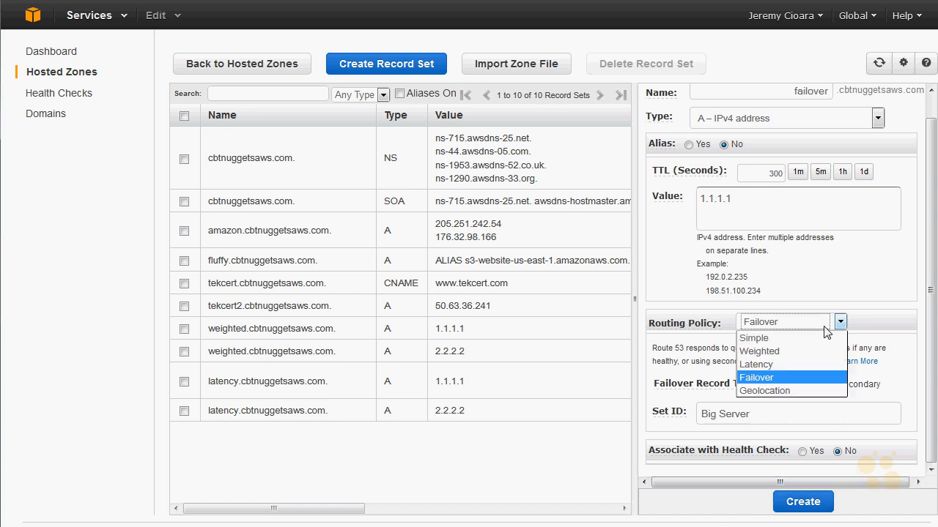
click(787, 393)
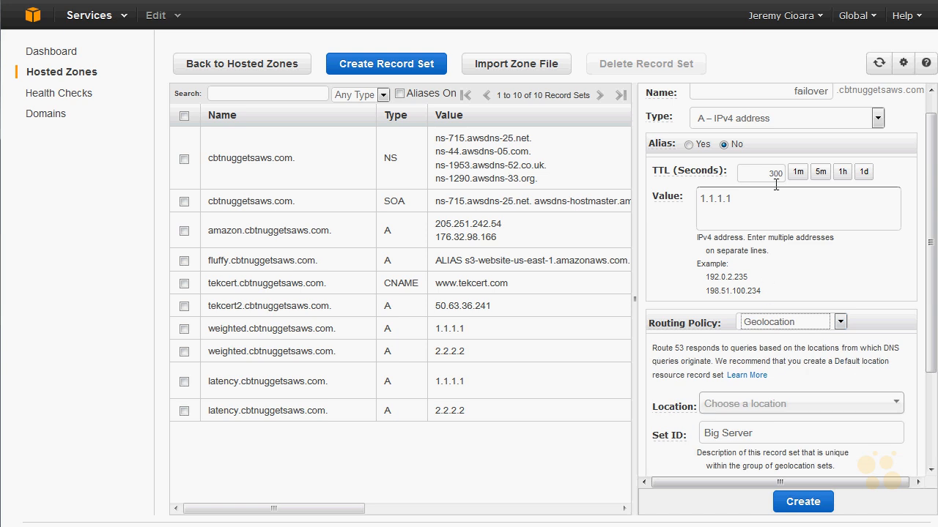
double_click(809, 91)
text(geo)
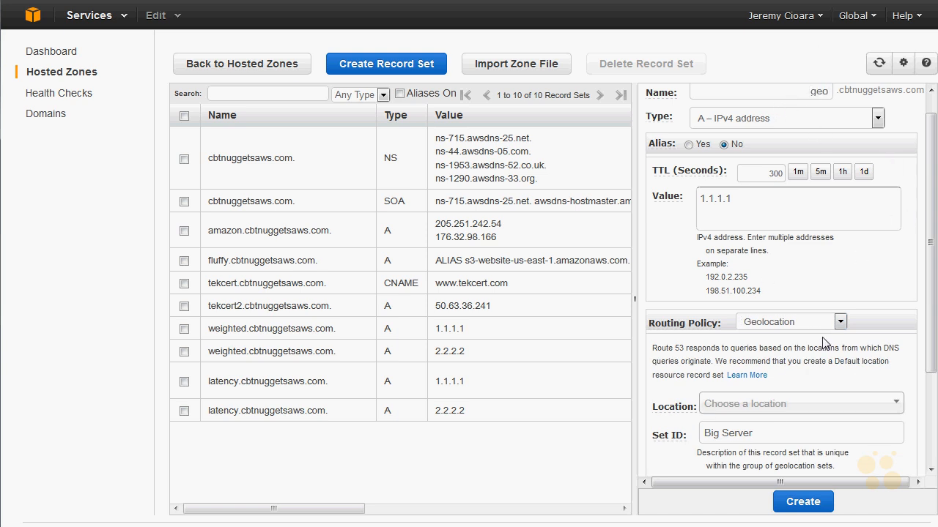
Step: Set the location to Samoa and create the geo record set pointing to 1.1.1.1
scroll(860, 286, down, 3)
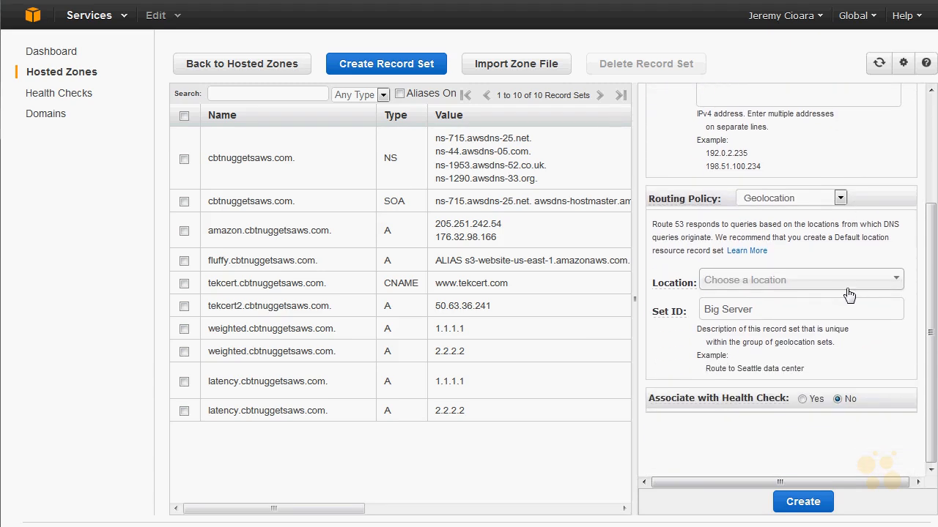
click(848, 284)
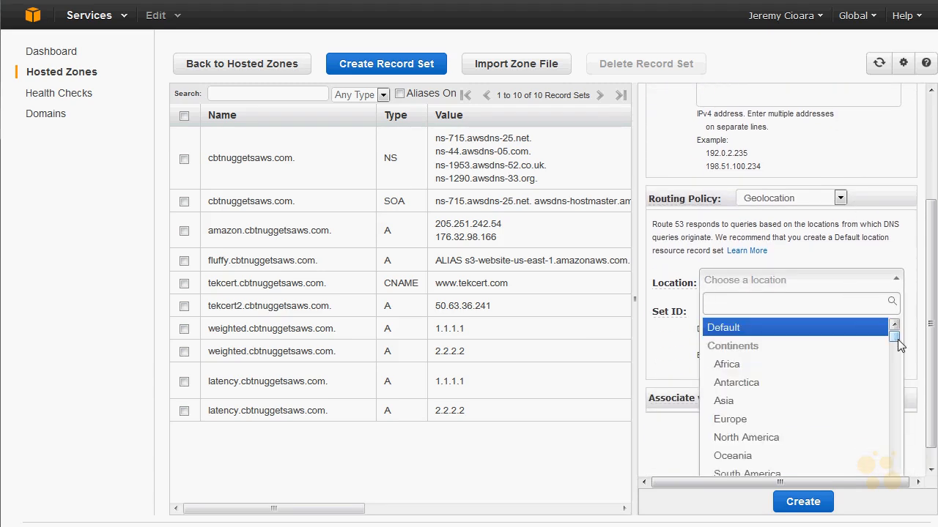
drag(896, 342, 899, 481)
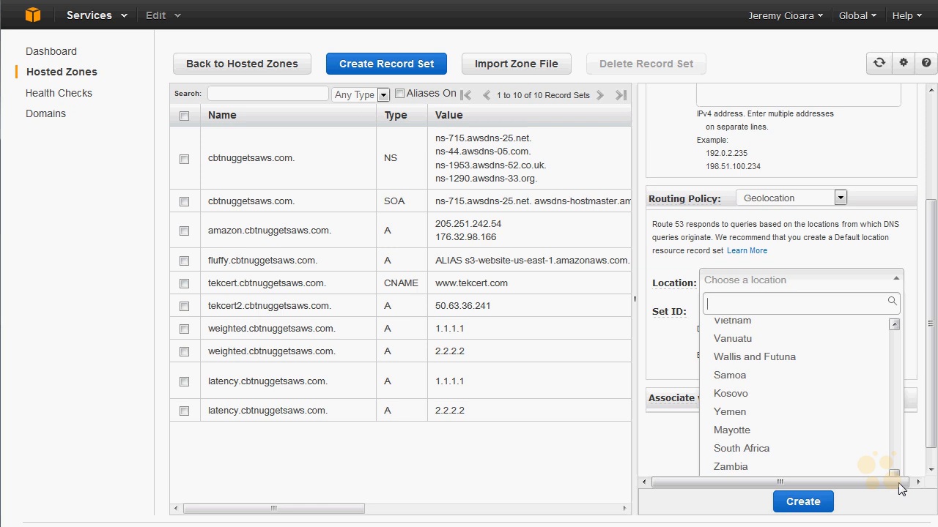
click(731, 374)
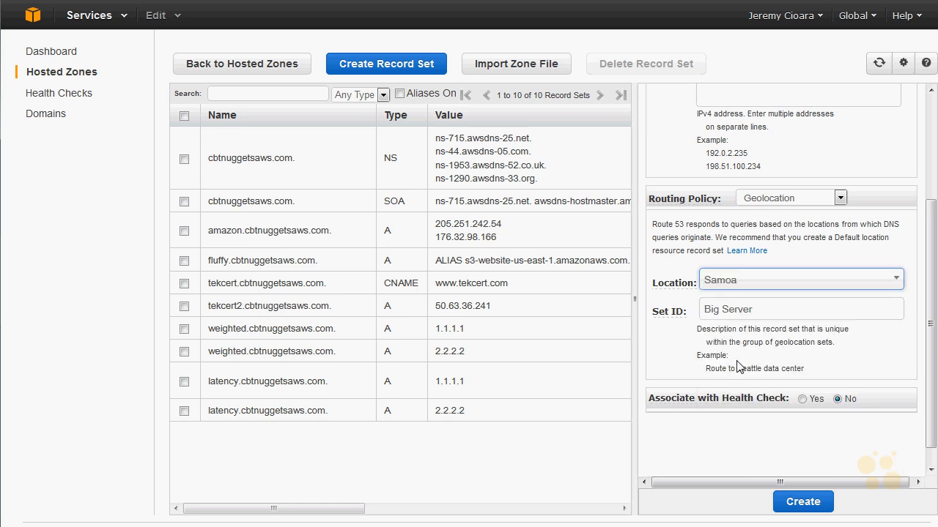
scroll(795, 363, up, 3)
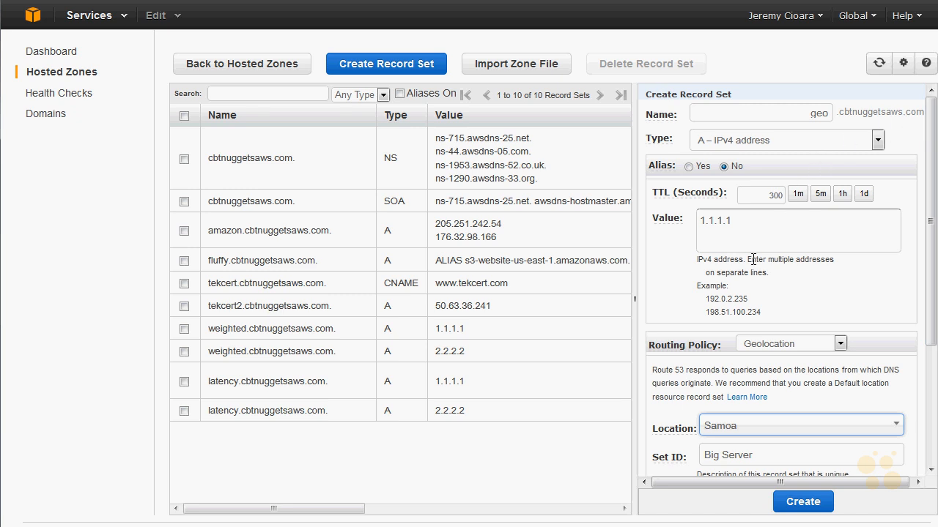
drag(676, 232, 639, 248)
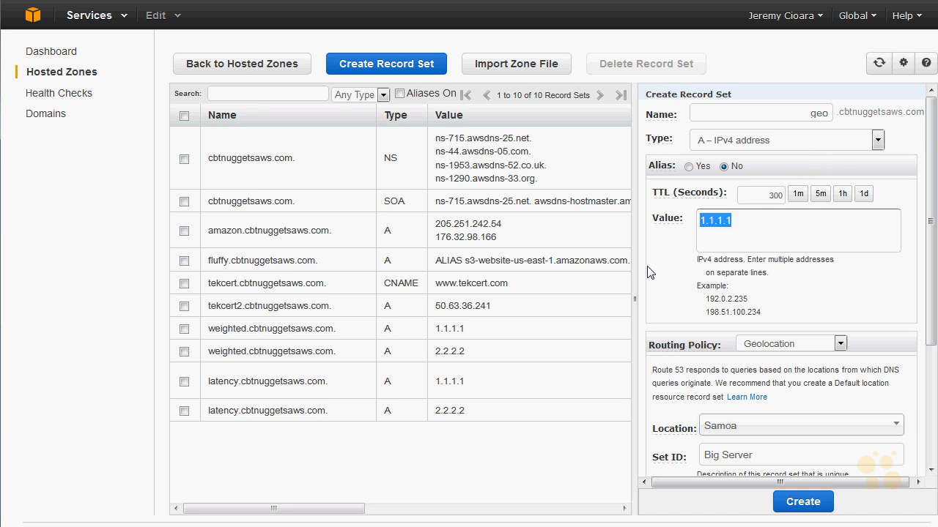
click(794, 502)
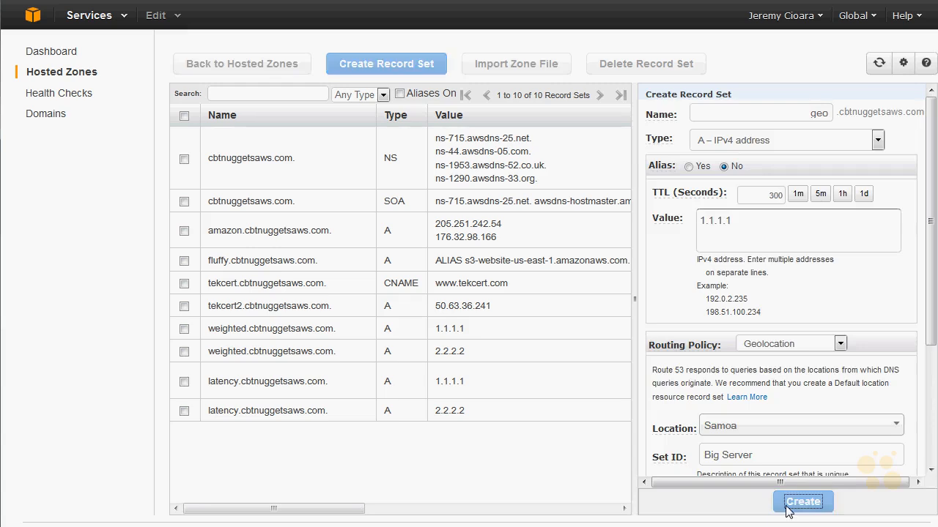
Step: Start a second A record set named geo with the value 2.2.2.2 and the Geolocation routing policy
click(398, 63)
click(723, 114)
text(geo)
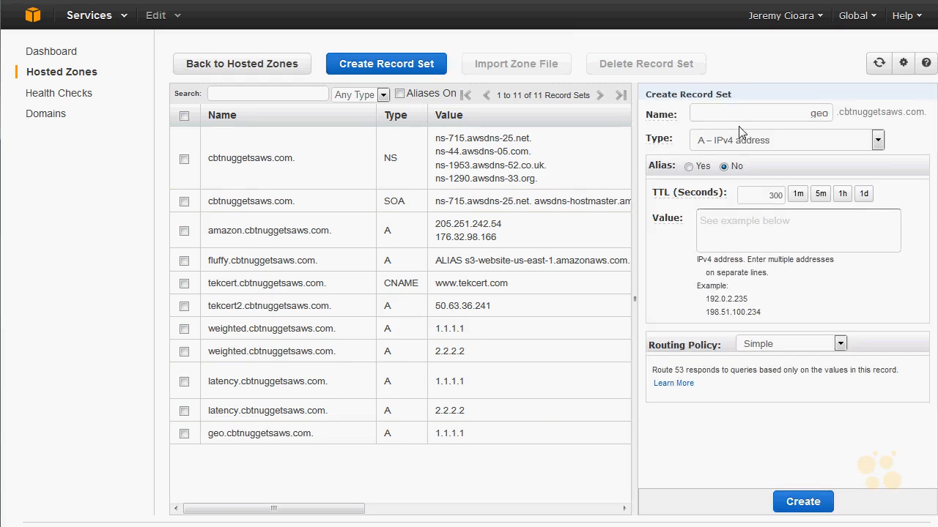
click(755, 233)
text(2.2.2)
click(802, 343)
click(800, 426)
click(809, 344)
click(791, 412)
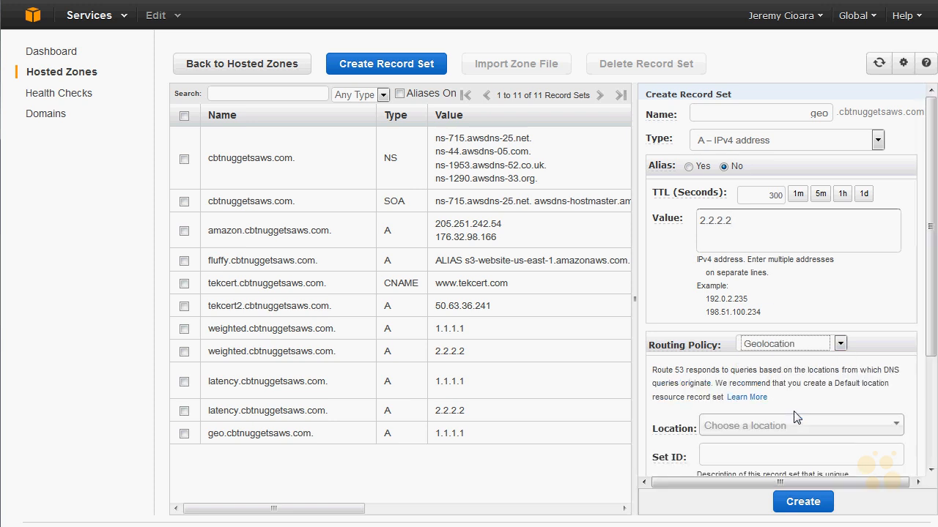
Step: Set the location to Asia and the Set ID to "other server", and create the second geo record set
click(854, 421)
scroll(842, 410, down, 3)
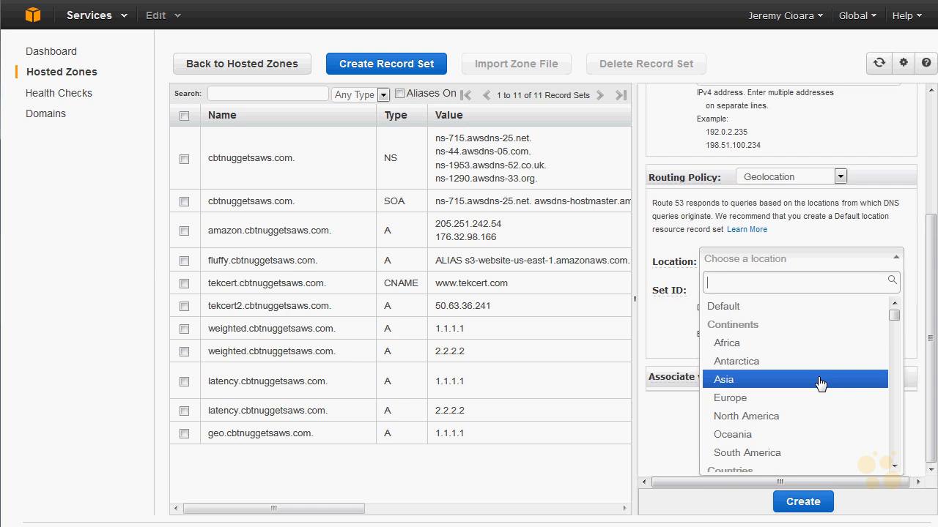
click(806, 386)
click(778, 293)
click(802, 502)
click(769, 291)
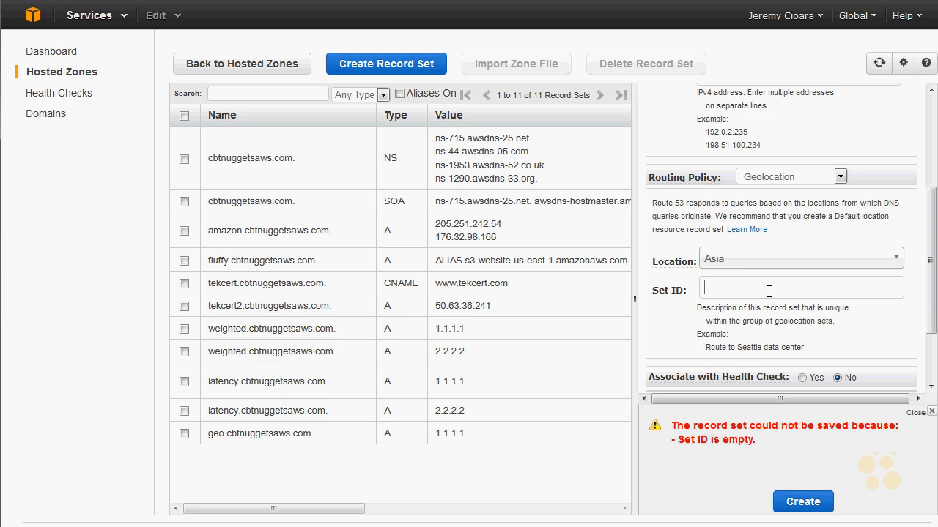
text(other server)
click(791, 499)
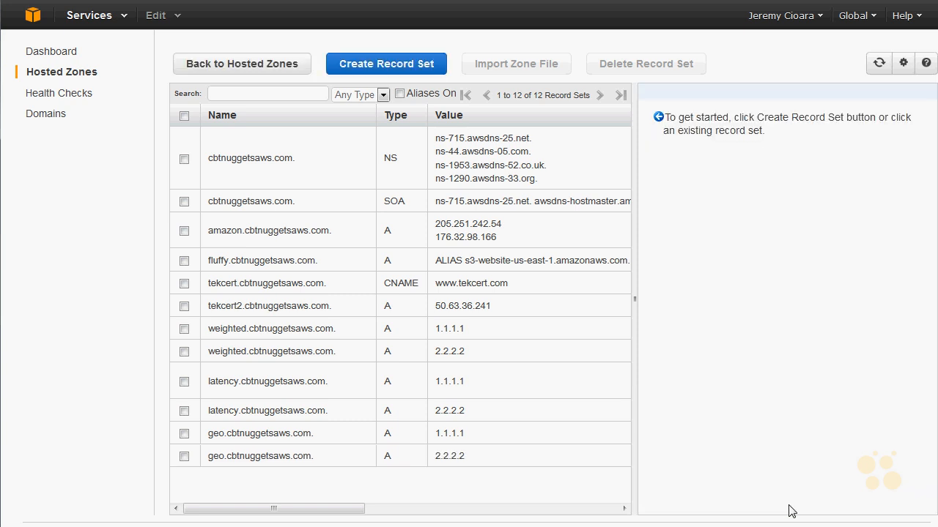
Step: Change the location of the geo.cbtnuggetsaws.com record set that points to 1.1.1.1 to Default
click(311, 440)
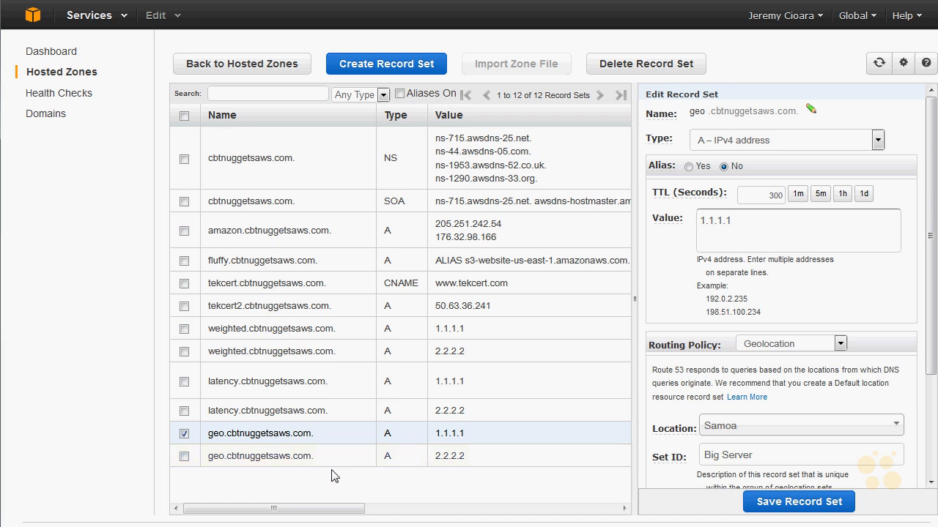
click(769, 428)
scroll(828, 396, down, 5)
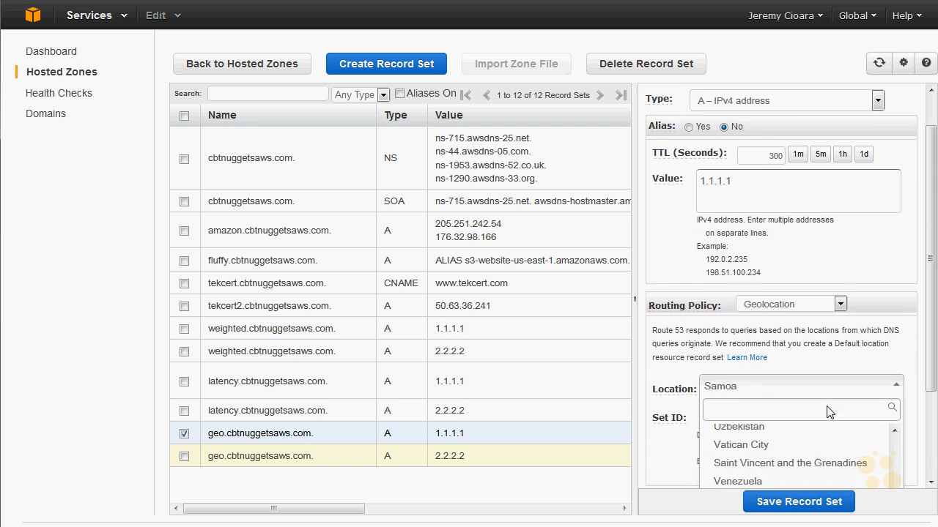
scroll(832, 387, down, 1)
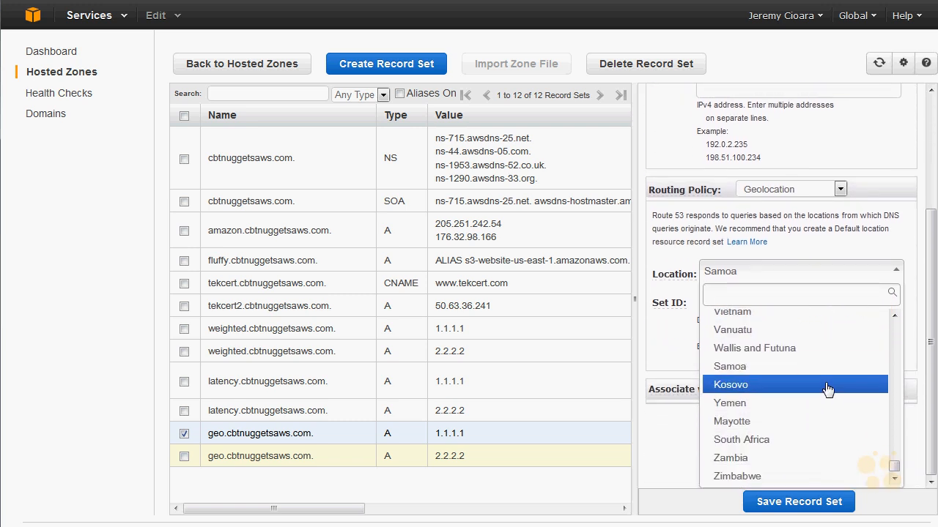
scroll(825, 390, up, 3)
scroll(825, 410, up, 3)
drag(893, 460, 891, 315)
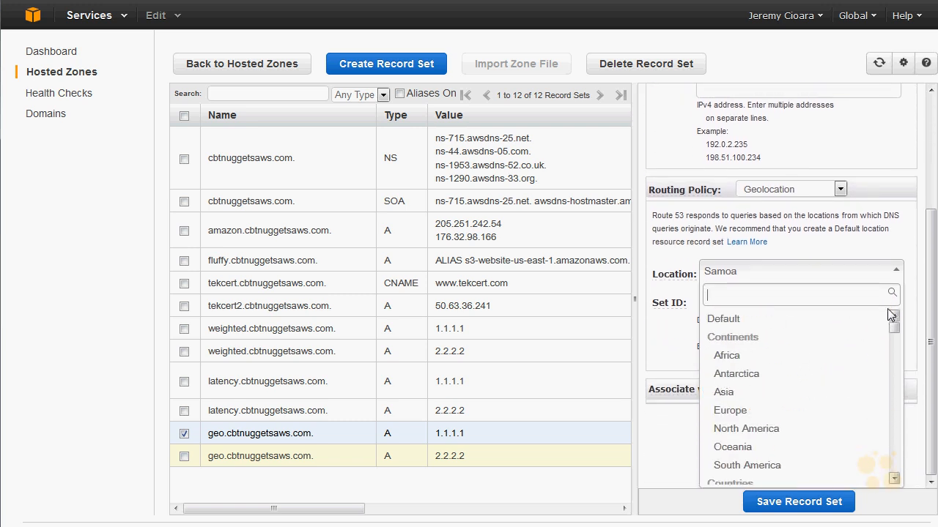
click(735, 320)
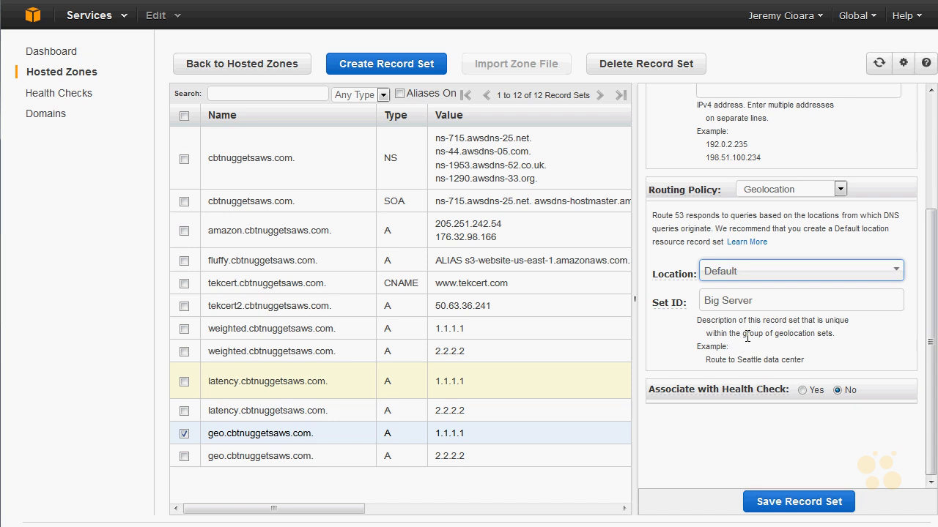
Step: Read the note on default resource record sets in the Geolocation Routing section of the Route 53 Developer Guide
scroll(752, 334, up, 1)
scroll(752, 334, up, 1)
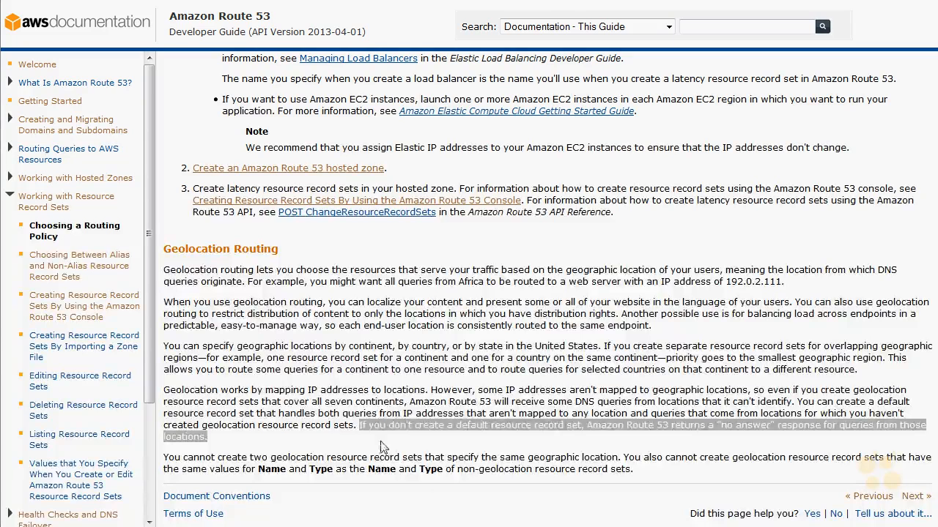
Step: Examine the default record note and the geographic locations available for the geo record set pointing to 1.1.1.1
drag(357, 426, 746, 436)
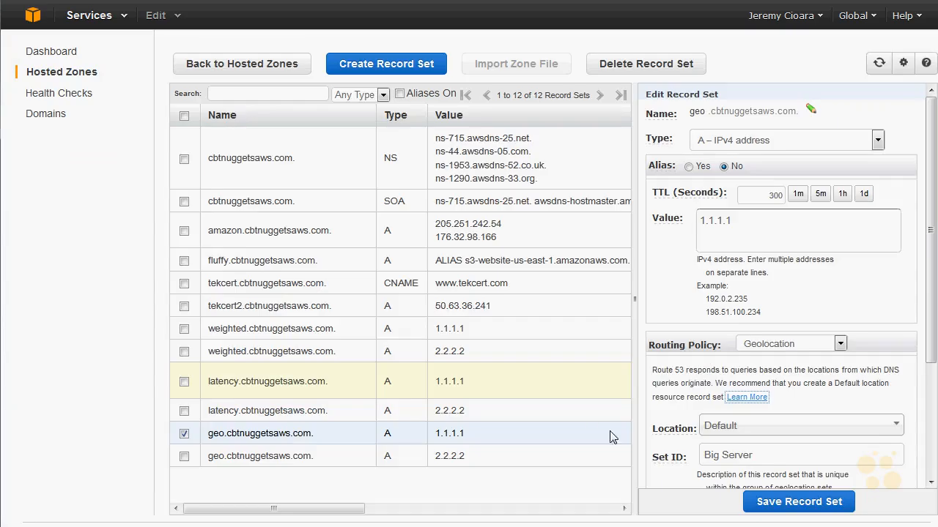
click(788, 431)
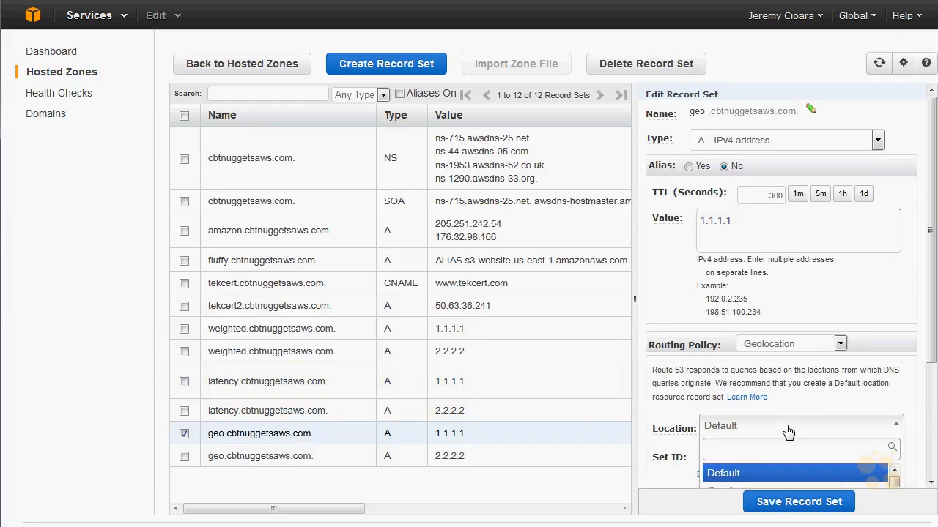
scroll(791, 411, down, 5)
scroll(787, 466, down, 1)
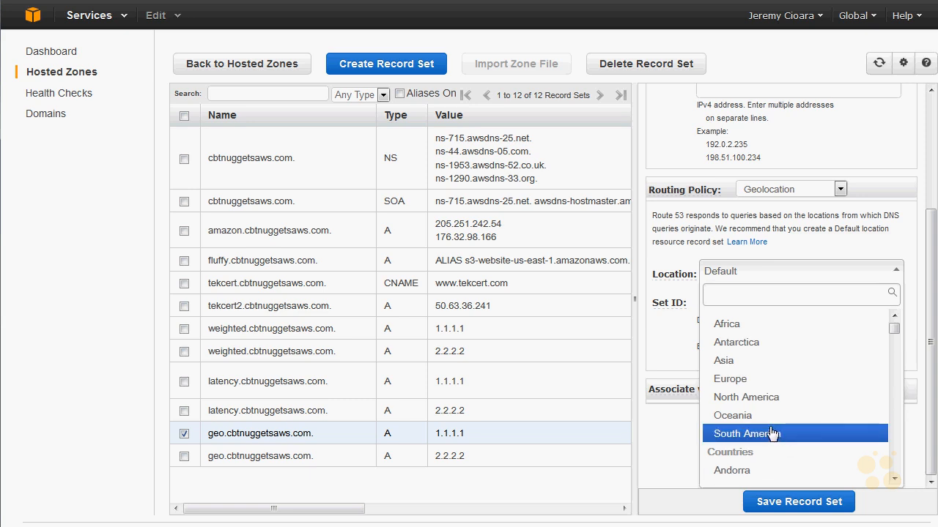
click(818, 233)
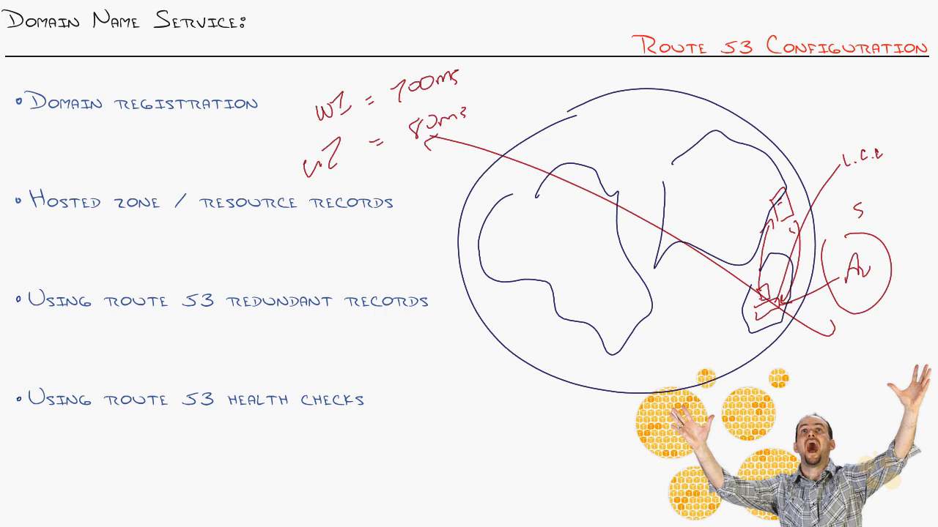
drag(231, 320, 429, 301)
key(ctrl+z)
drag(230, 319, 452, 311)
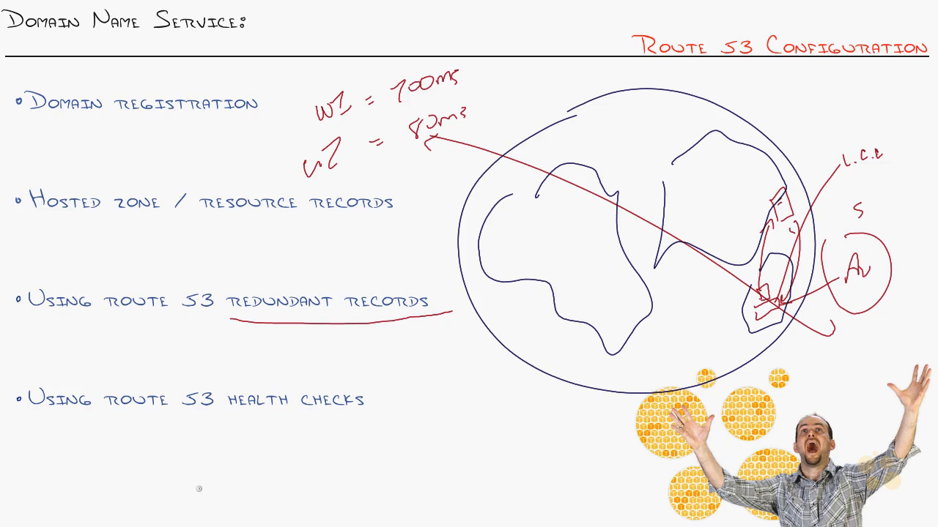
mouse_move(423, 362)
mouse_down()
mouse_move(364, 380)
mouse_move(375, 385)
mouse_up()
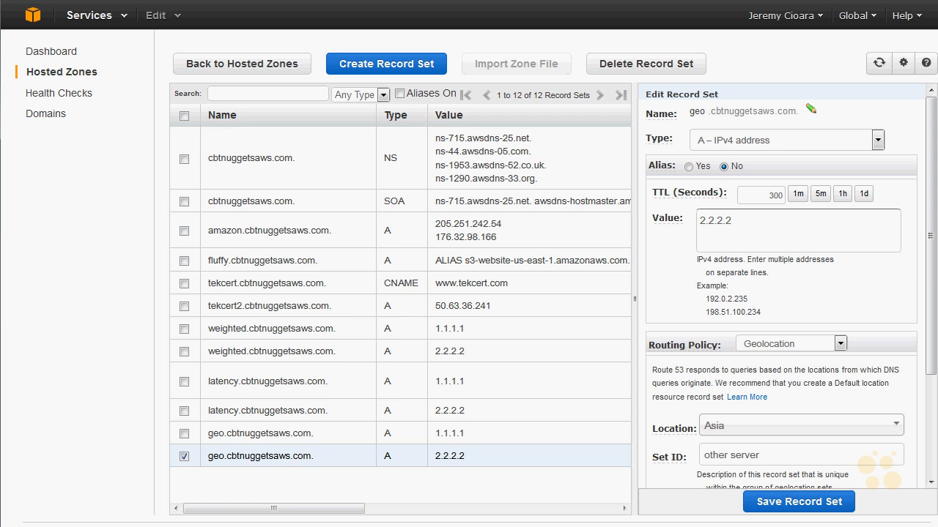
Step: Review the alias, routing policy and health check options of the geo, latency, fluffy, amazon and weighted record sets
scroll(783, 395, down, 3)
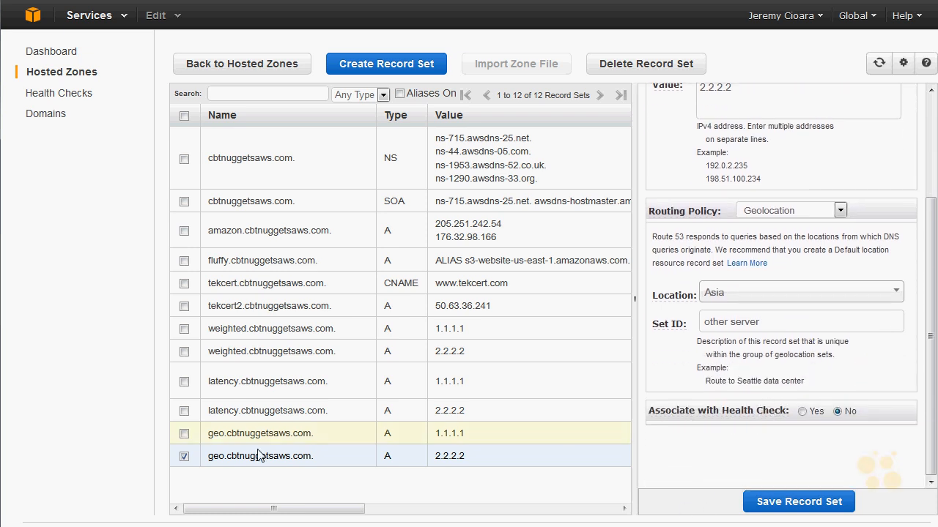
click(290, 391)
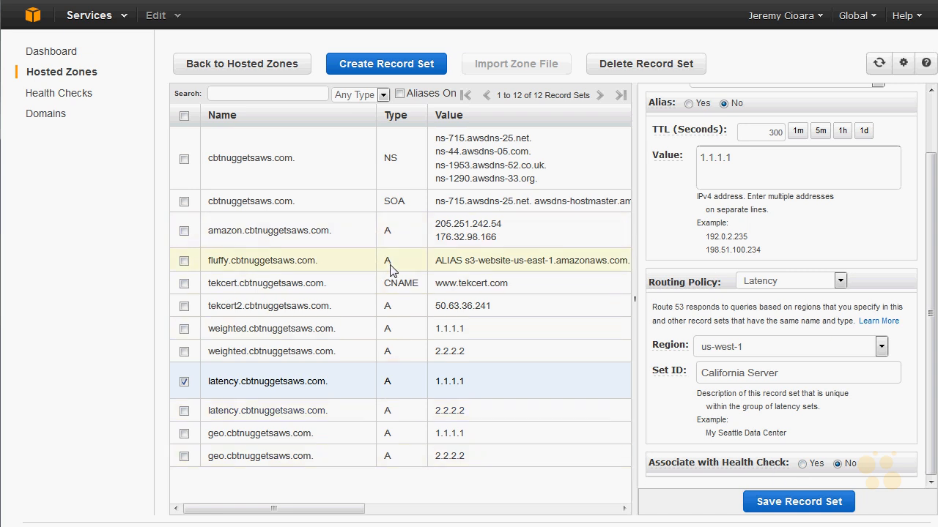
click(330, 269)
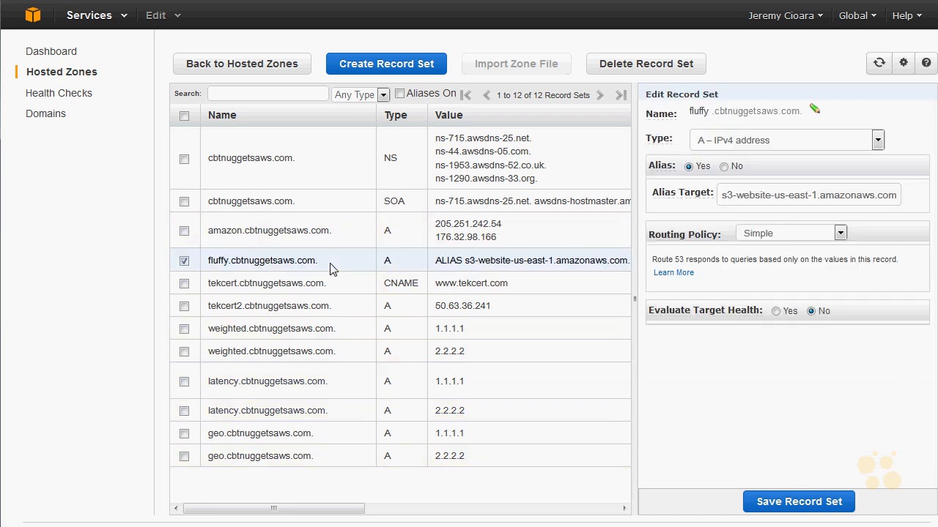
click(355, 229)
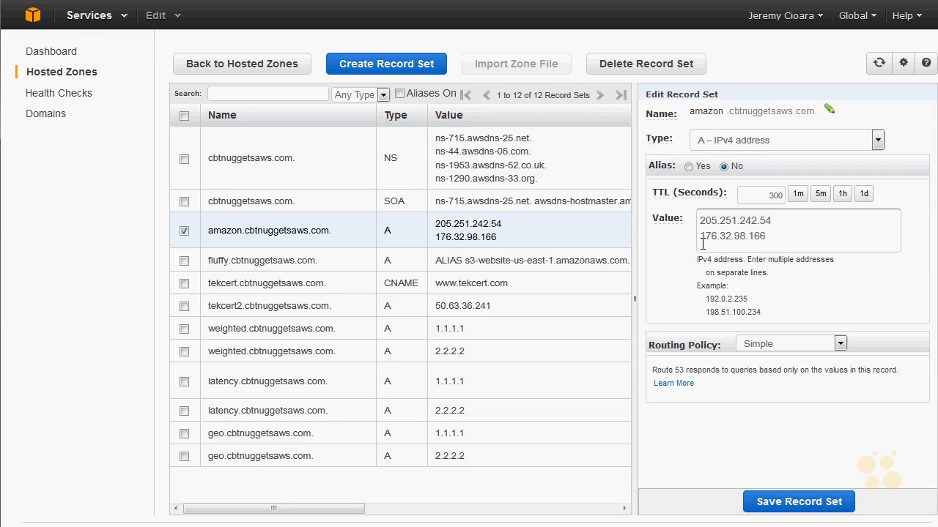
click(489, 264)
mouse_move(733, 311)
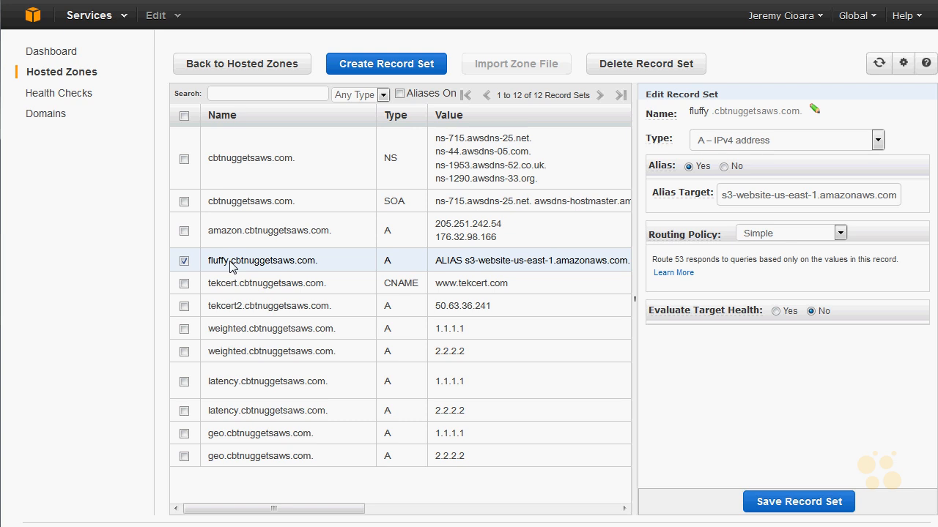
click(290, 337)
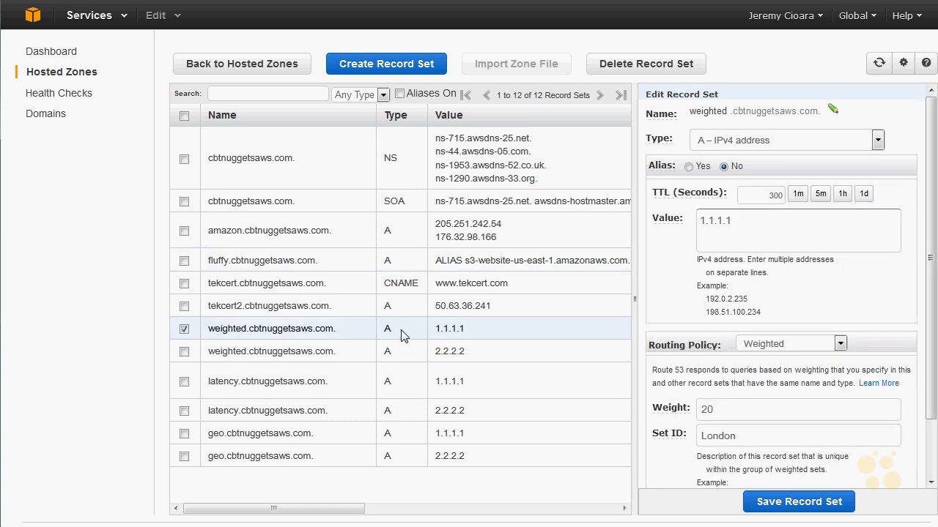
scroll(730, 427, down, 3)
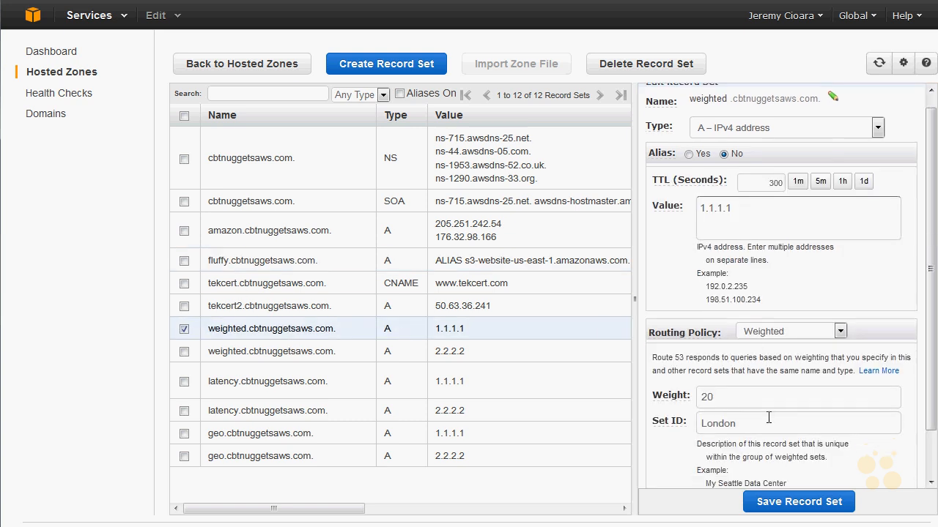
click(246, 383)
Step: Try to associate the geo.cbtnuggetsaws.com record set pointing to 1.1.1.1 with a health check
click(293, 434)
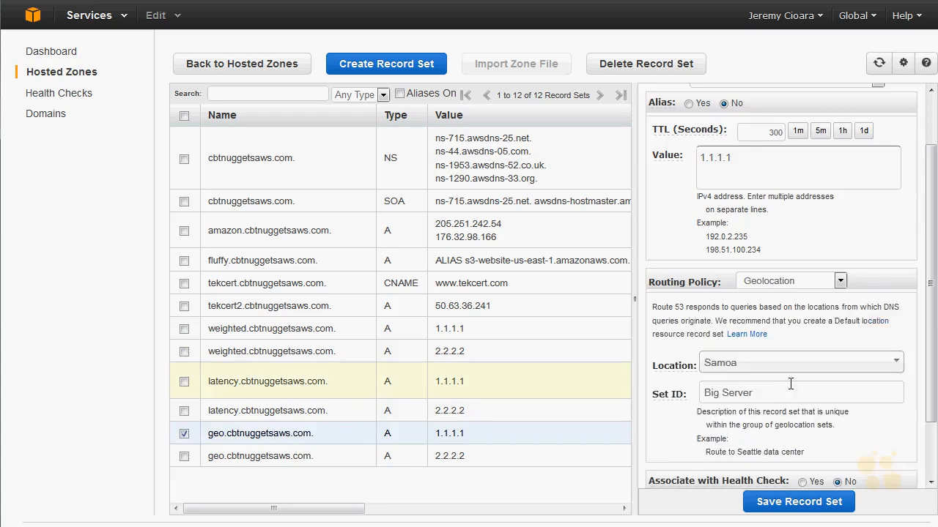
scroll(790, 435, down, 2)
scroll(790, 436, down, 1)
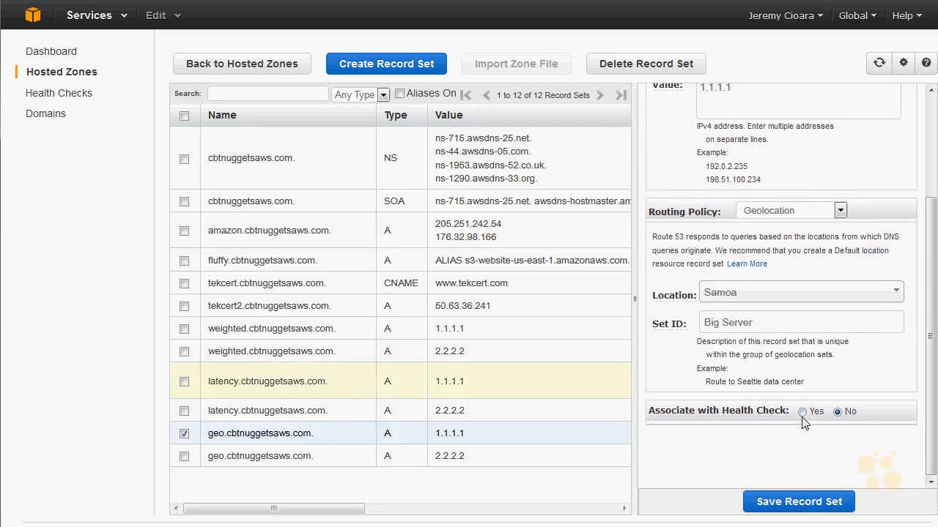
mouse_move(793, 418)
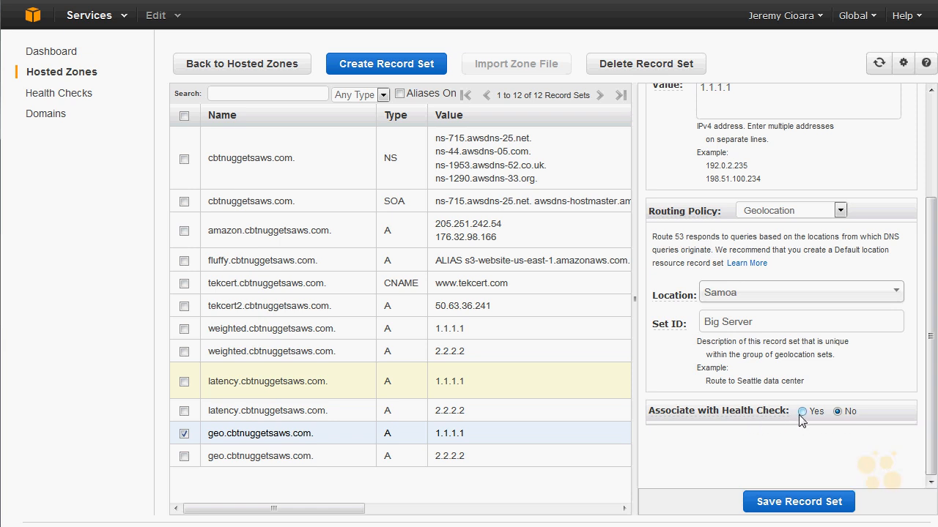
click(801, 413)
scroll(823, 416, down, 1)
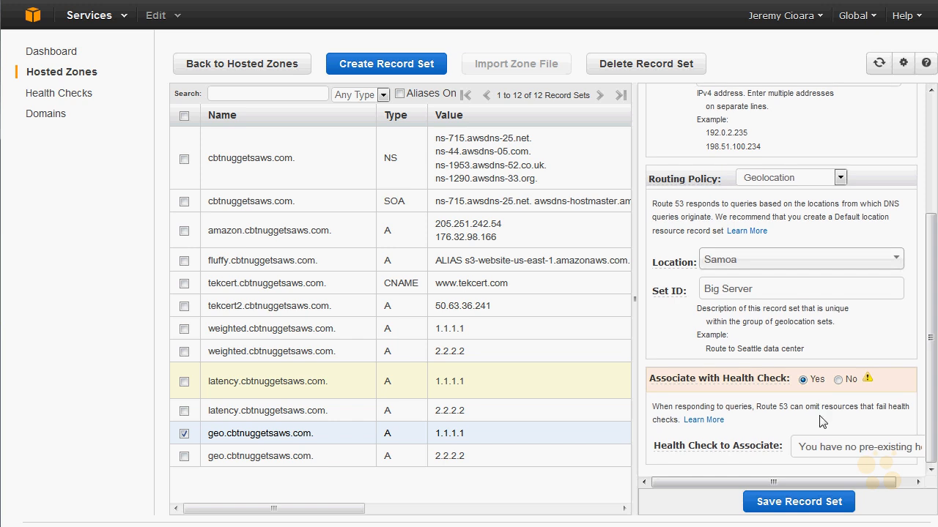
click(869, 448)
click(869, 446)
Step: Start creating a new Route 53 health check
click(95, 94)
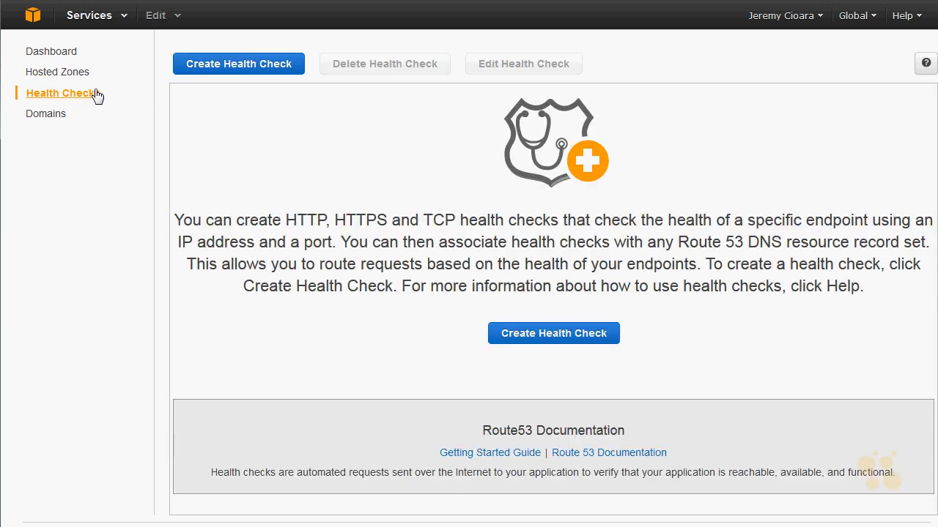
click(274, 71)
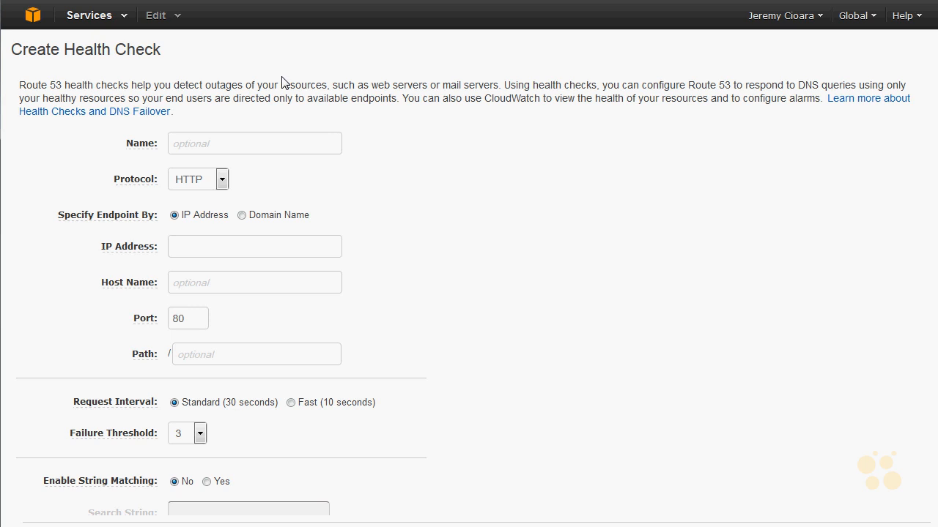
Step: Try TCP as the health check protocol and switch back to HTTP
click(222, 179)
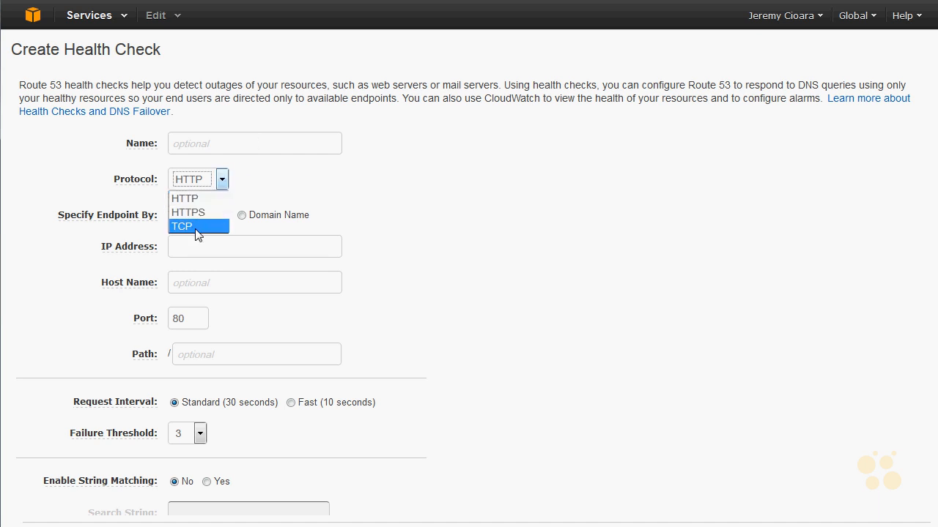
click(292, 147)
click(221, 180)
click(213, 226)
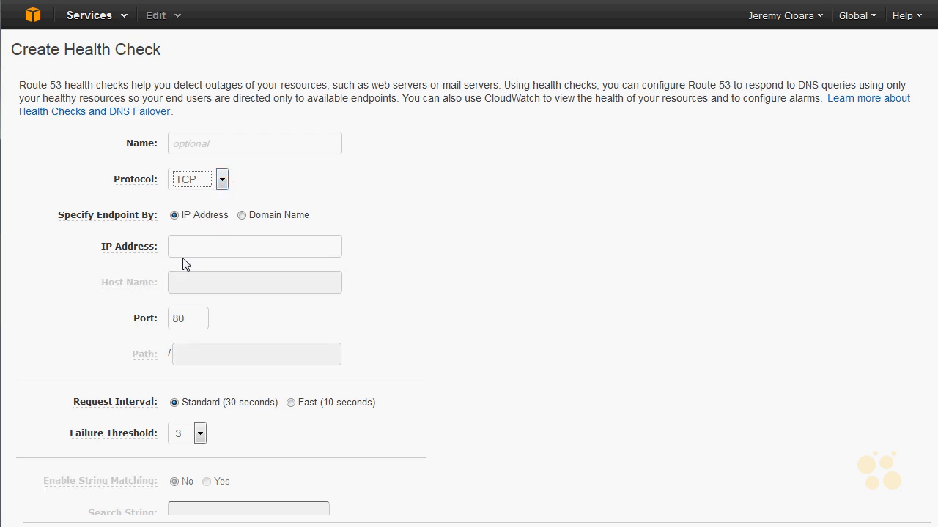
double_click(180, 317)
click(207, 186)
click(206, 198)
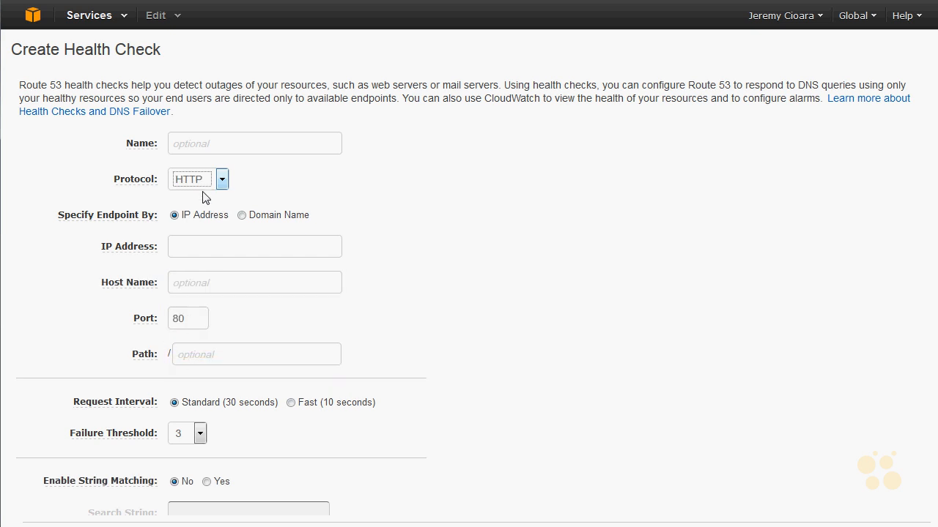
Step: Name the health check Server1 and set its IP address to 1.1.1.1 and host name to fluffy.cbtnuggetsaws.com
click(205, 143)
text(Server1)
click(191, 252)
click(237, 289)
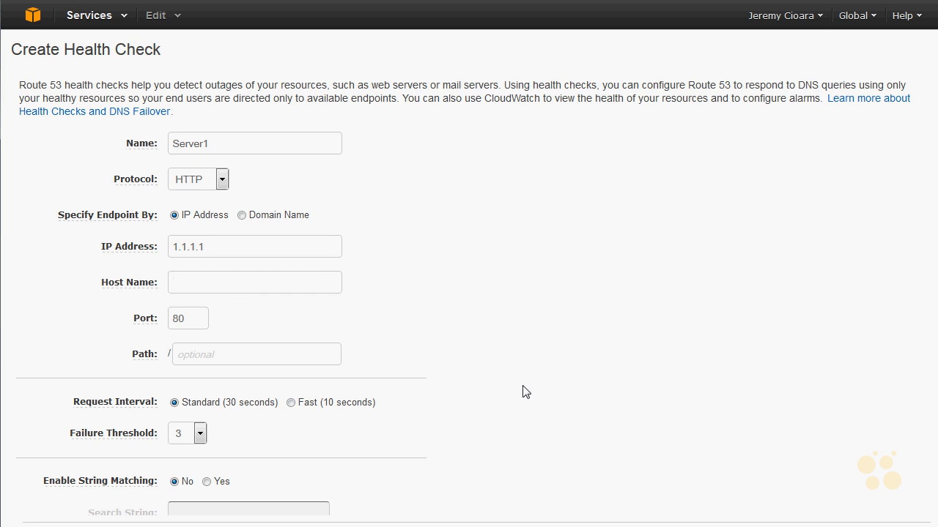
text(fluffy.cbtnuggetsaws.com)
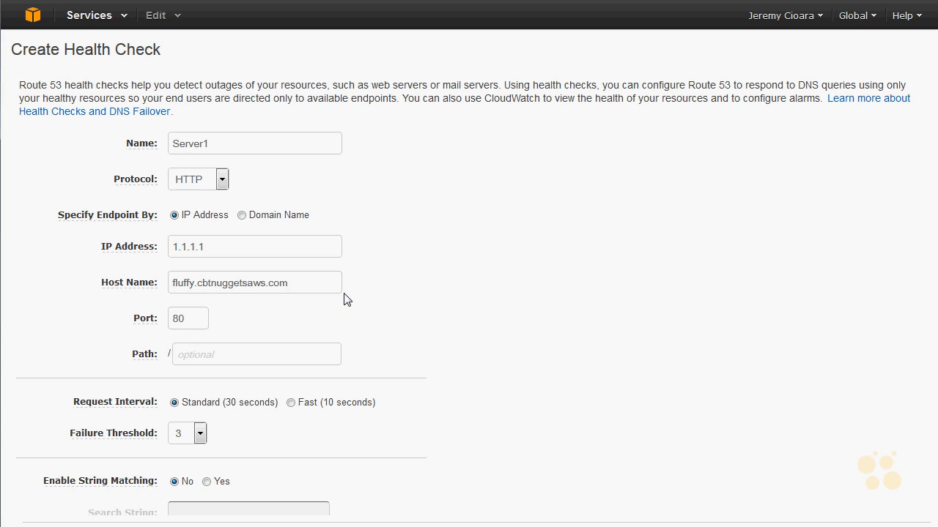
Step: Set the path to images/file.html and the request interval to Fast (10 seconds), and create the health check
drag(298, 282, 140, 287)
mouse_move(135, 287)
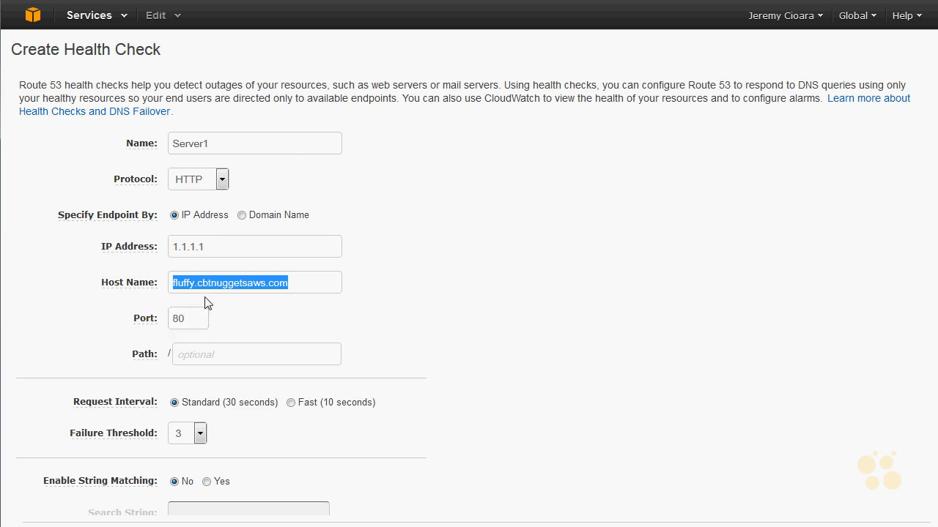
click(209, 347)
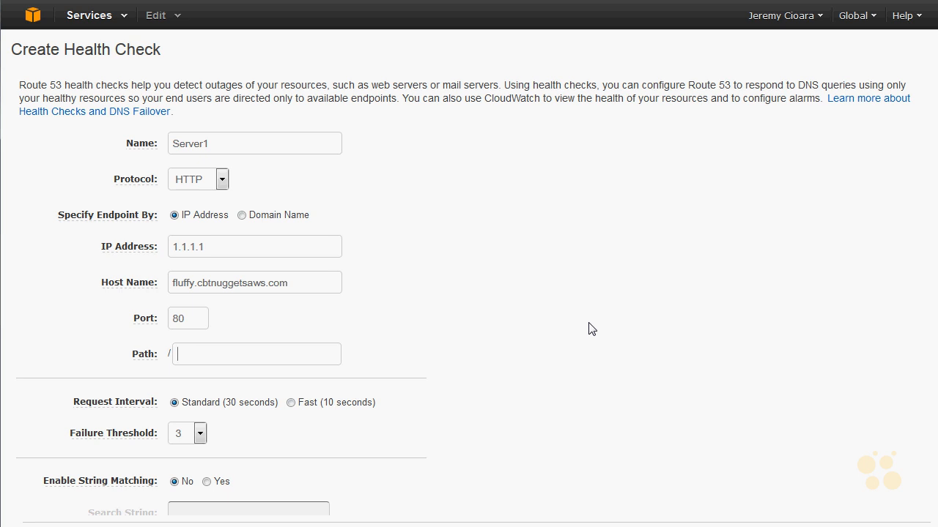
text(images/file.html)
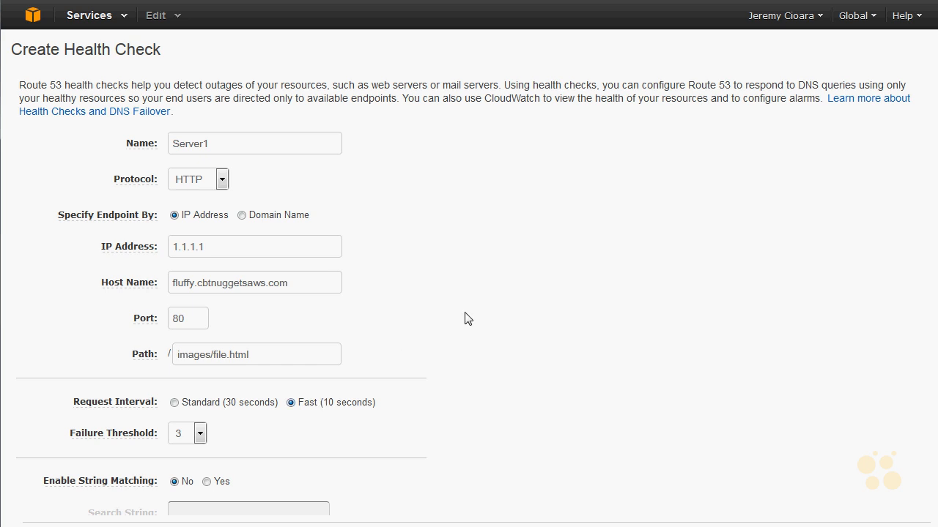
scroll(470, 318, down, 3)
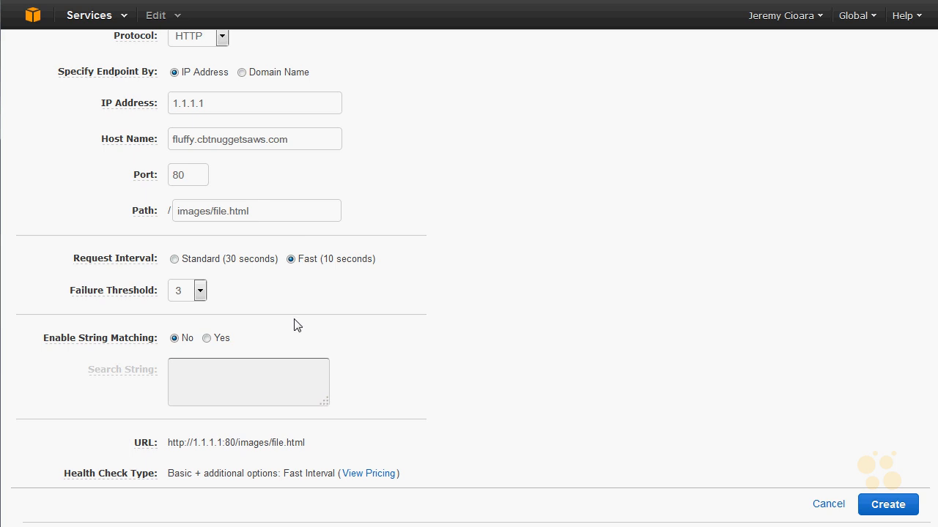
mouse_move(45, 344)
scroll(563, 271, up, 3)
scroll(579, 314, down, 3)
click(885, 507)
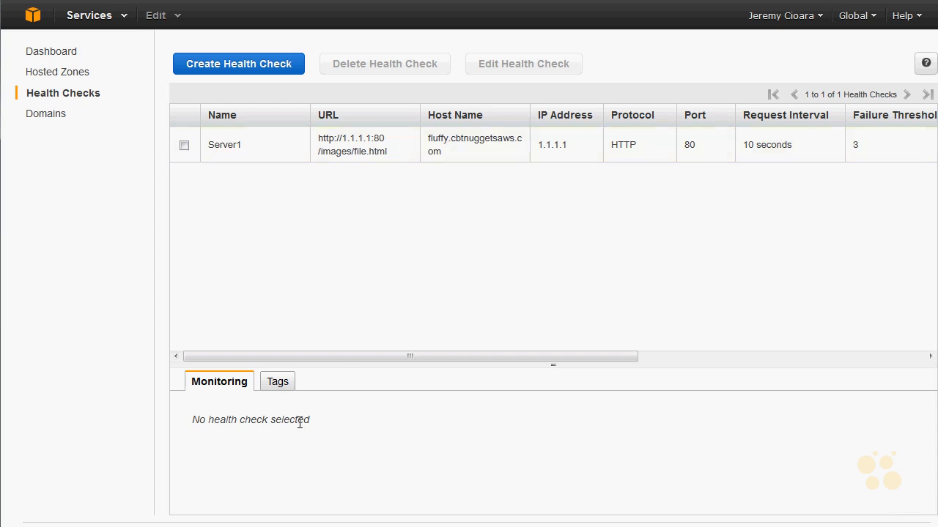
Step: Examine the CloudWatch monitoring graphs for the Server1 health check
click(389, 157)
scroll(718, 479, down, 1)
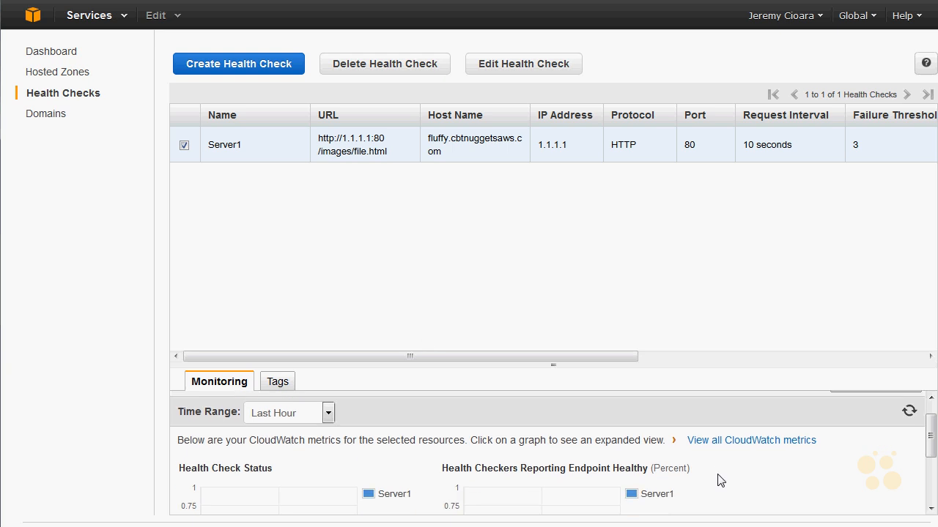
scroll(719, 479, down, 2)
scroll(725, 477, up, 1)
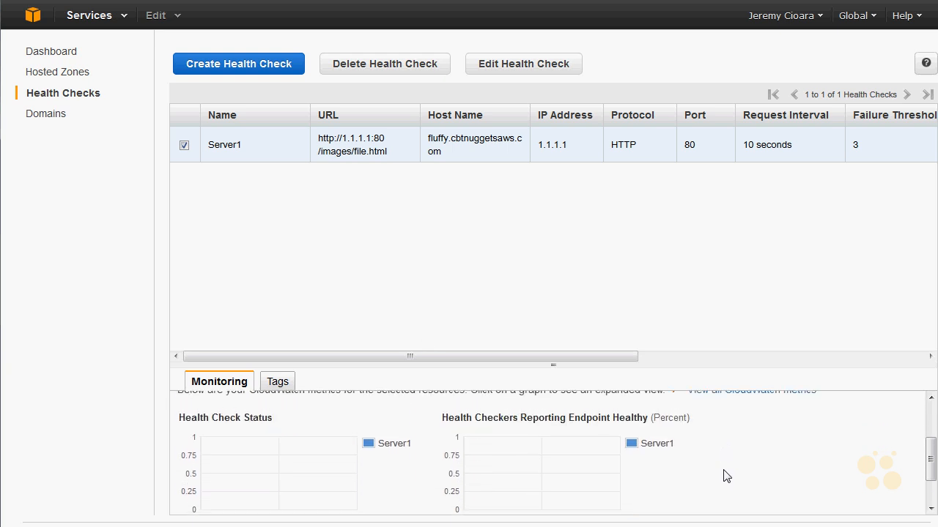
scroll(726, 476, down, 1)
scroll(724, 475, up, 1)
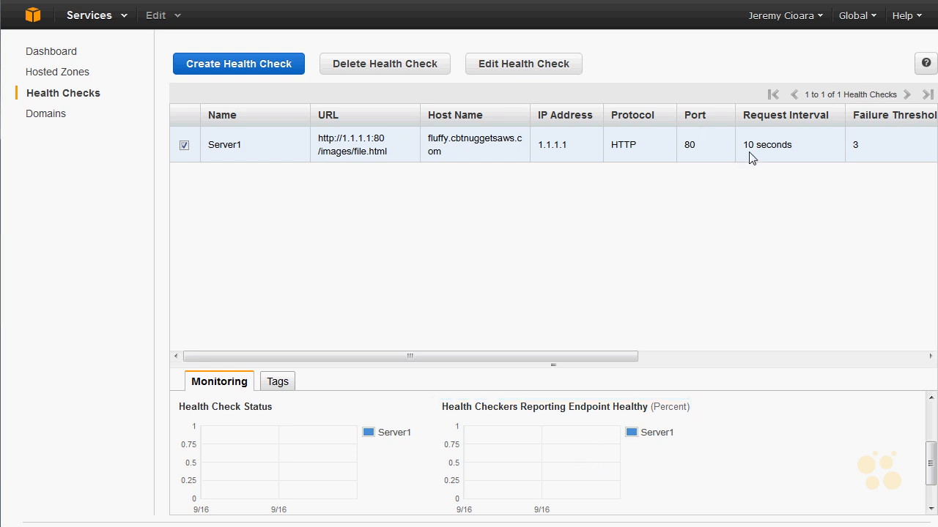
Step: Open the geo.cbtnuggetsaws.com record set with value 1.1.1.1 in the cbtnuggetsaws.com hosted zone
click(74, 76)
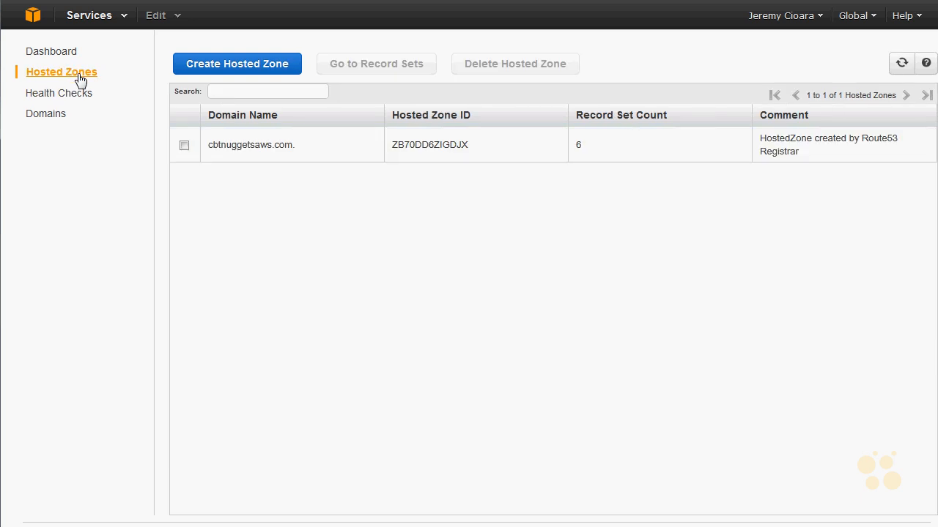
click(258, 153)
double_click(373, 167)
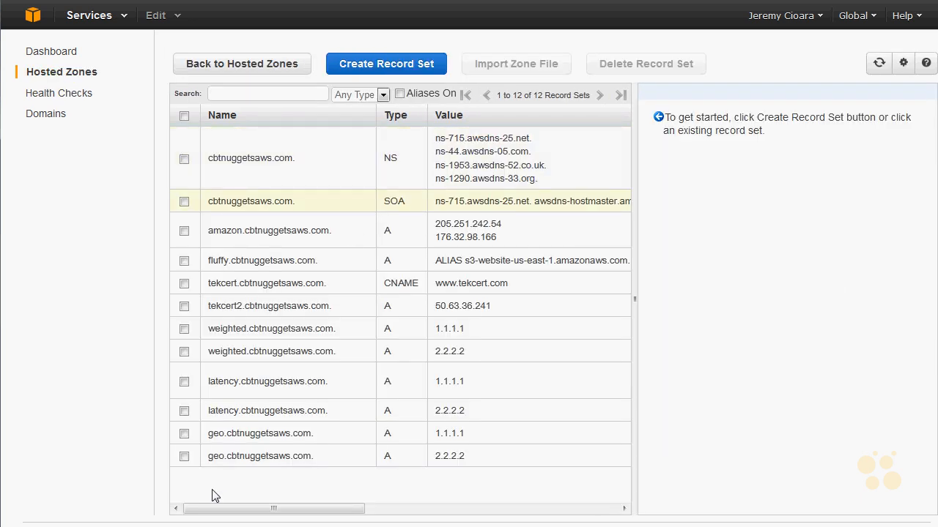
click(315, 438)
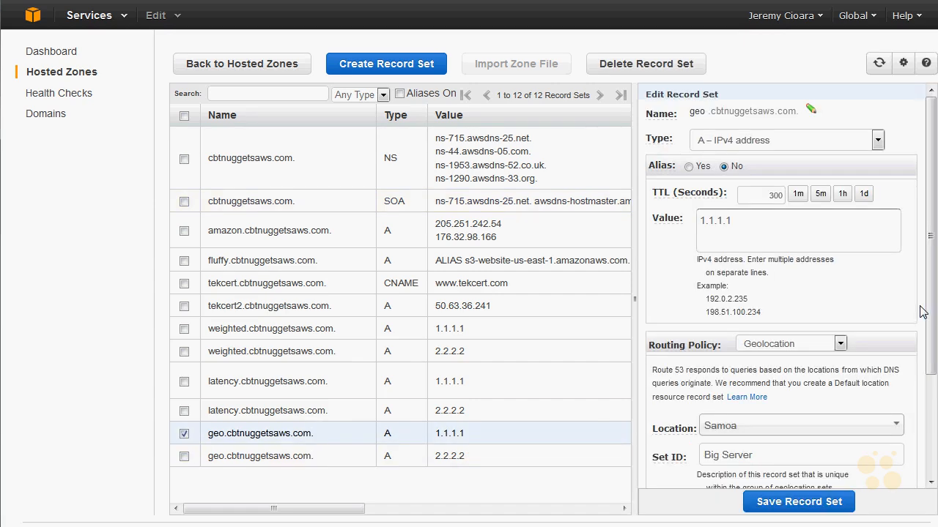
Step: Enable health check association for the geo record set and choose Server1 as its health check
scroll(922, 311, down, 3)
click(804, 413)
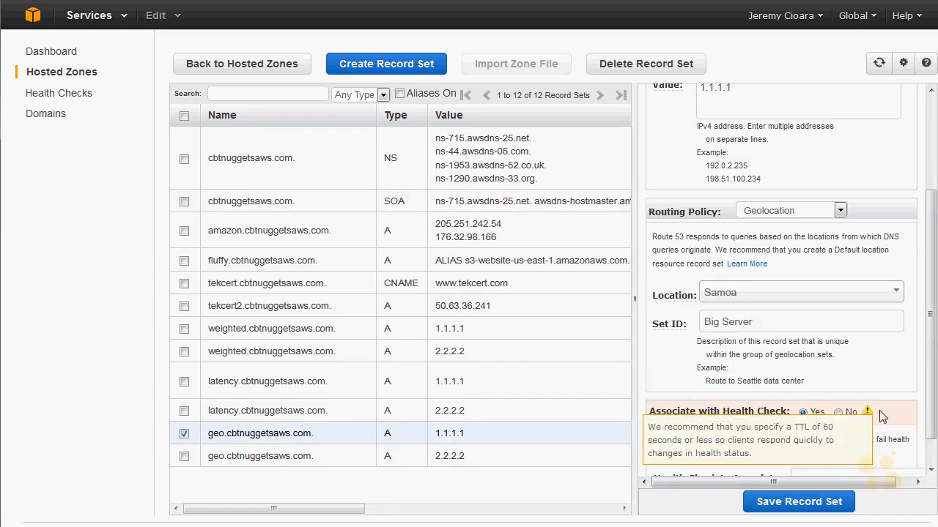
scroll(882, 416, down, 1)
click(843, 447)
click(813, 477)
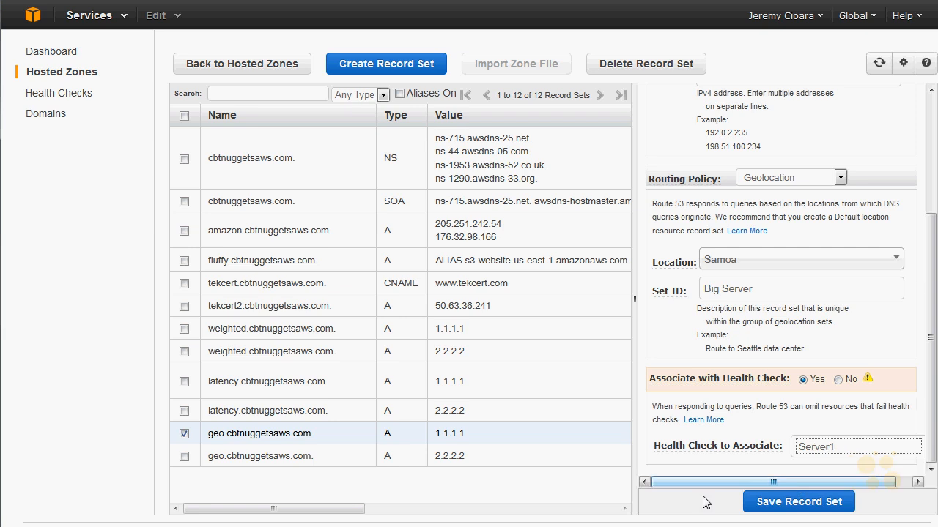
Step: Set the geo record set's TTL to 60 seconds and review its health check settings
mouse_move(866, 381)
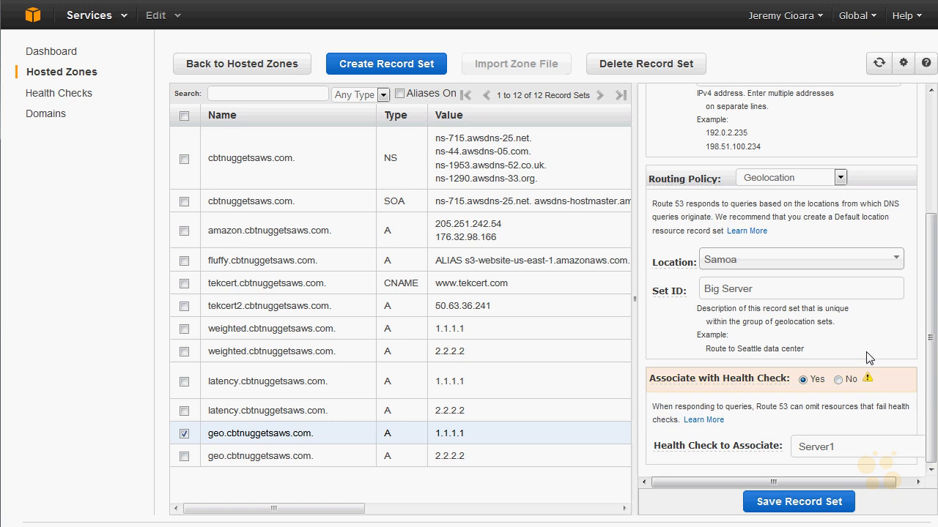
scroll(869, 356, up, 5)
drag(741, 194, 785, 196)
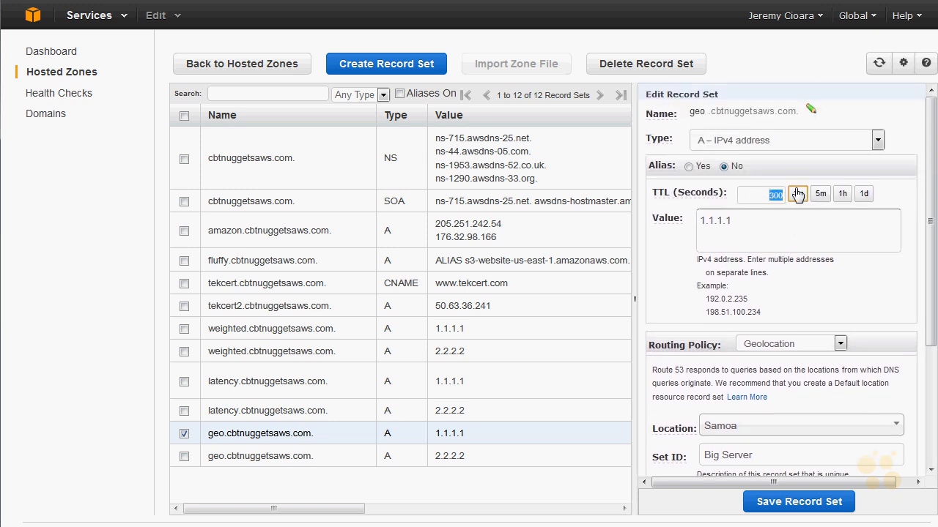
text(6)
click(797, 194)
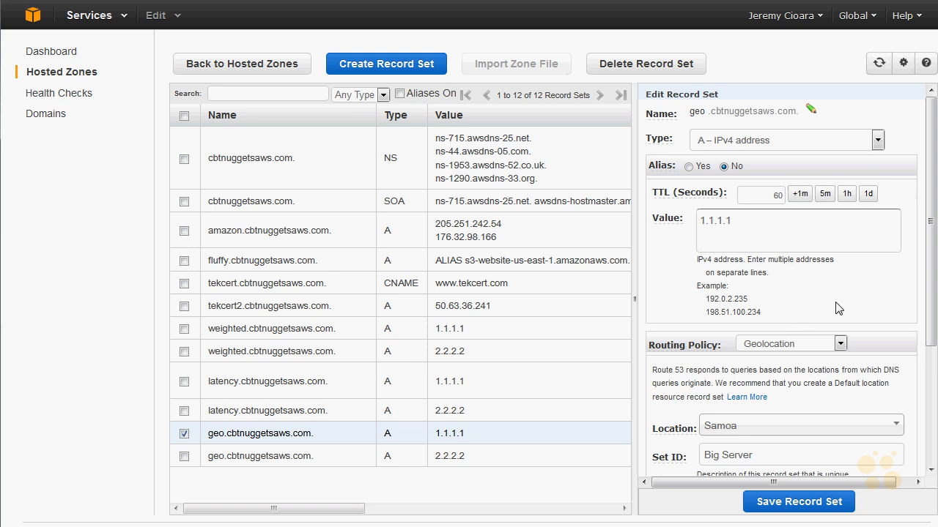
scroll(827, 309, down, 5)
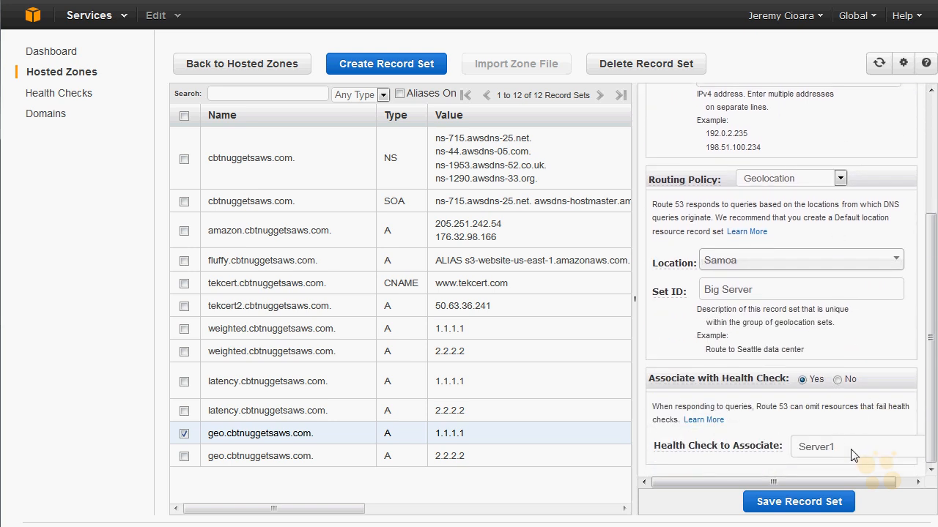
scroll(878, 285, up, 5)
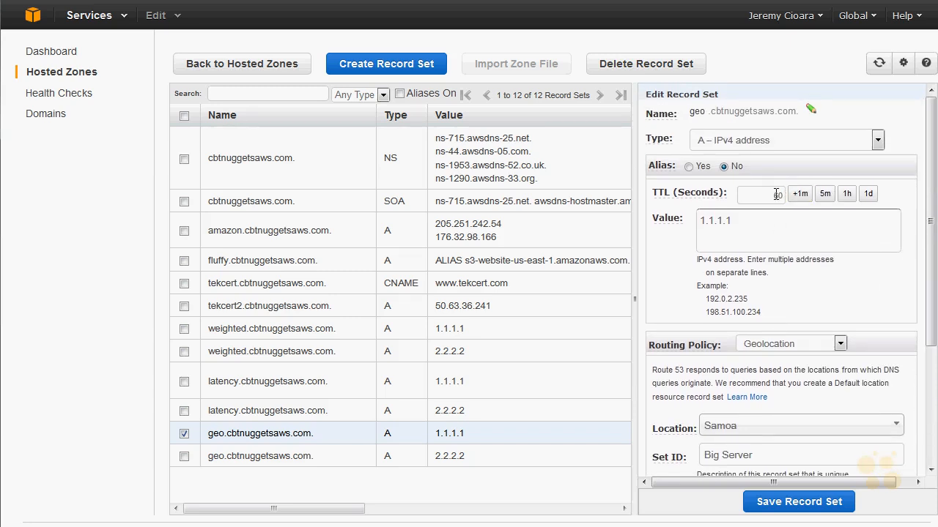
Step: Set the geo record set's TTL to 30 seconds and save the record set
double_click(774, 194)
double_click(857, 287)
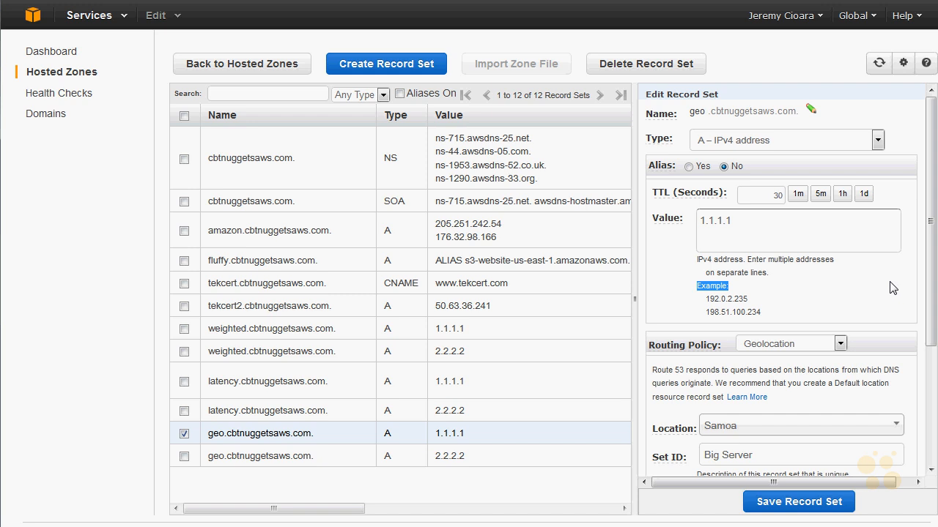
scroll(891, 293, down, 5)
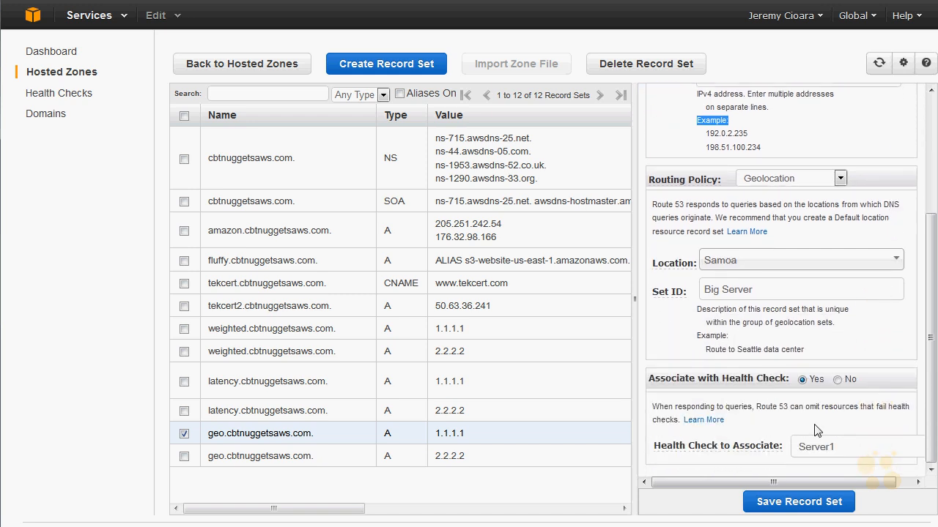
click(811, 502)
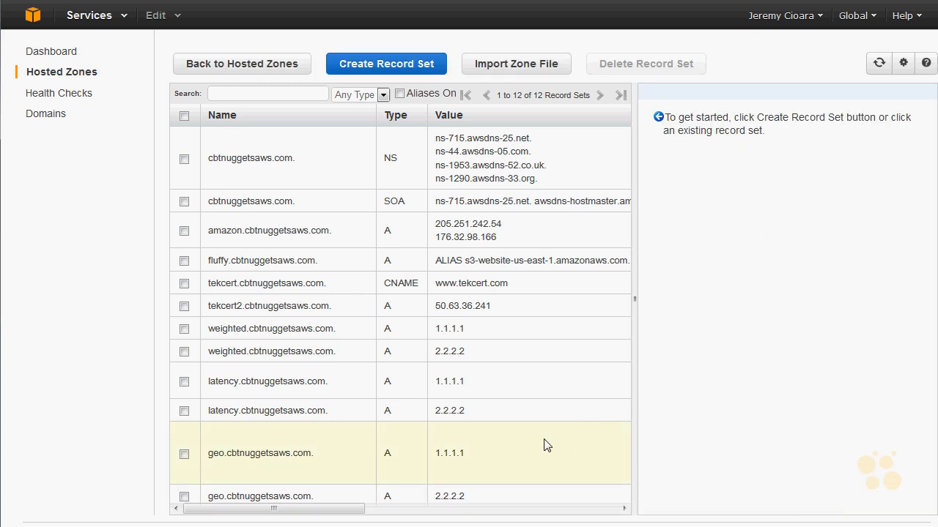
Step: Reopen the geo record set with value 1.1.1.1 and review its health check association
click(449, 474)
scroll(722, 404, down, 1)
scroll(722, 405, down, 3)
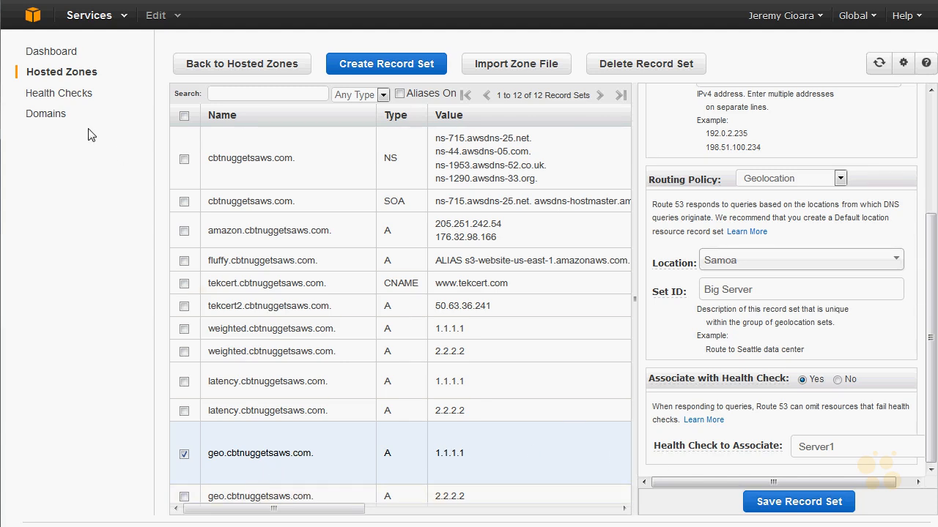
Step: Examine the Server1 health check's monitoring graphs and configuration columns in the health checks list
click(72, 101)
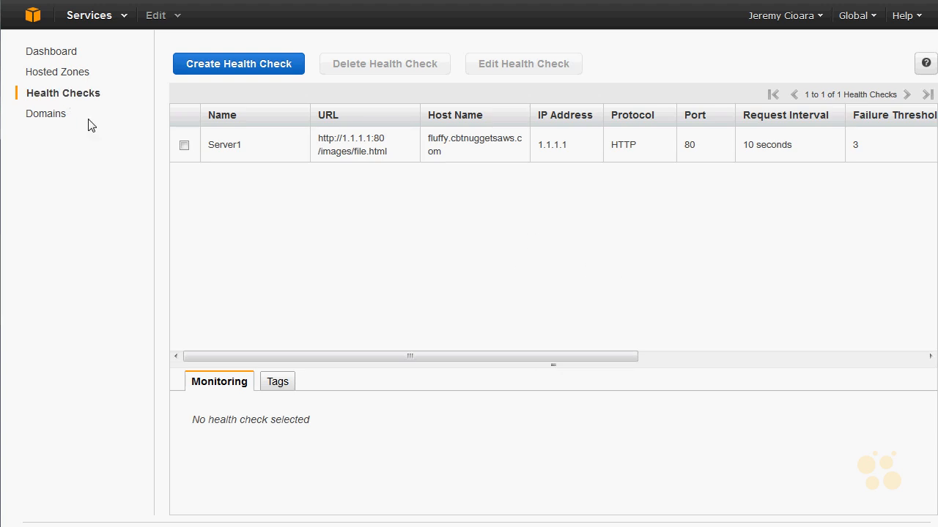
click(314, 151)
scroll(445, 416, down, 3)
scroll(506, 470, up, 2)
scroll(551, 476, down, 3)
scroll(601, 398, up, 1)
scroll(588, 416, up, 1)
drag(534, 356, 545, 340)
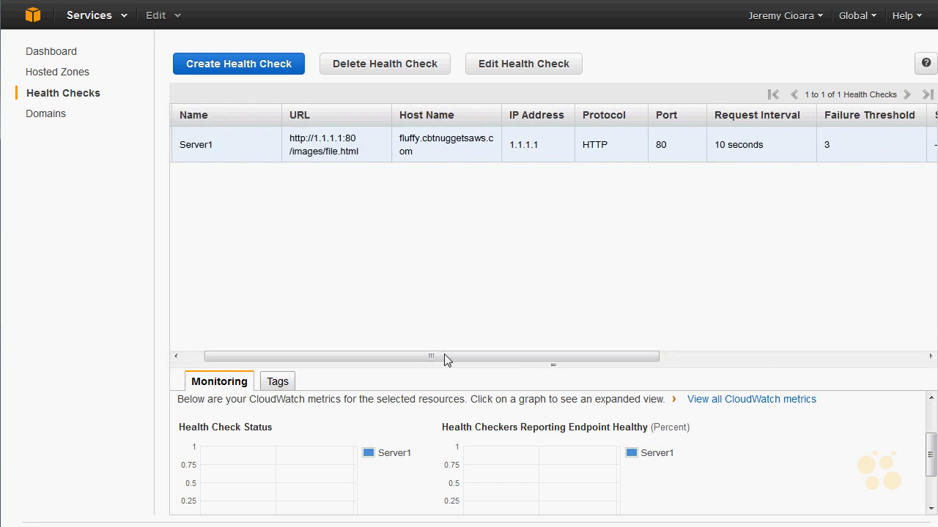
Step: Compare the health check association of the two geo.cbtnuggetsaws.com record sets in the hosted zone
click(53, 73)
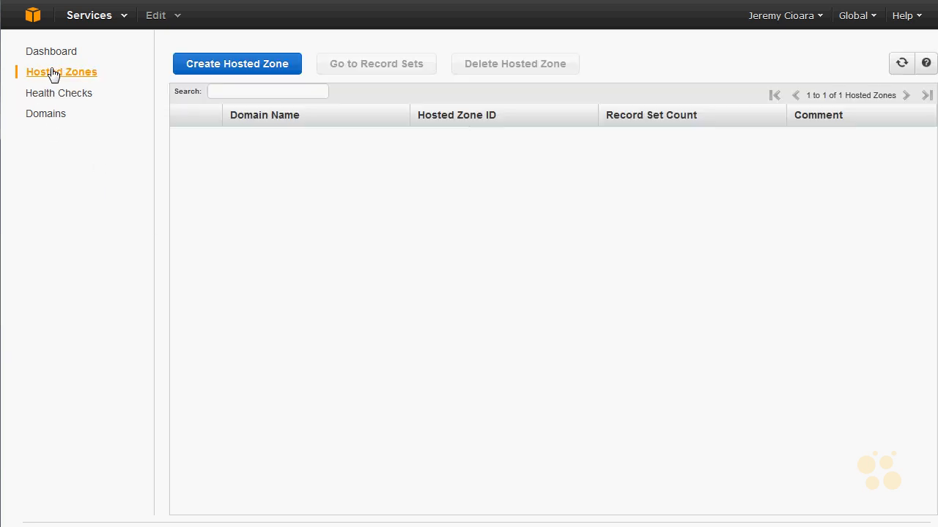
double_click(289, 160)
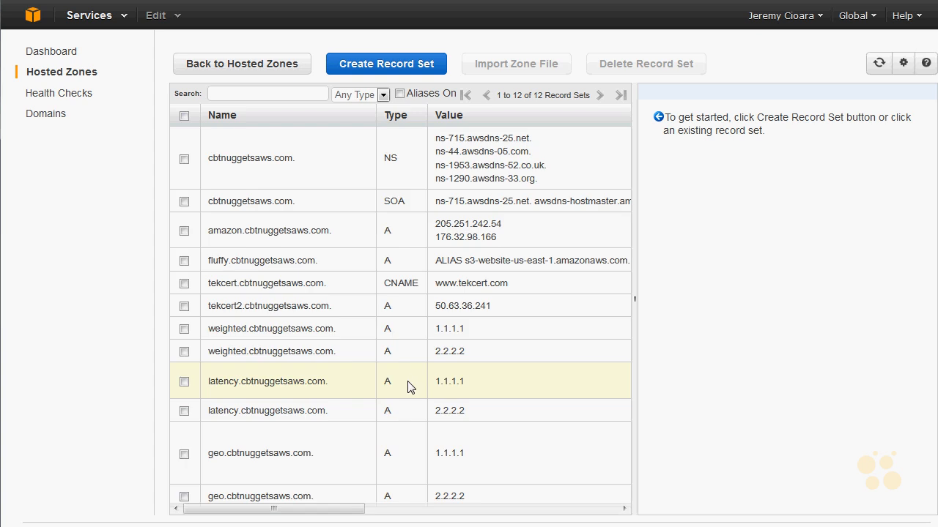
click(326, 458)
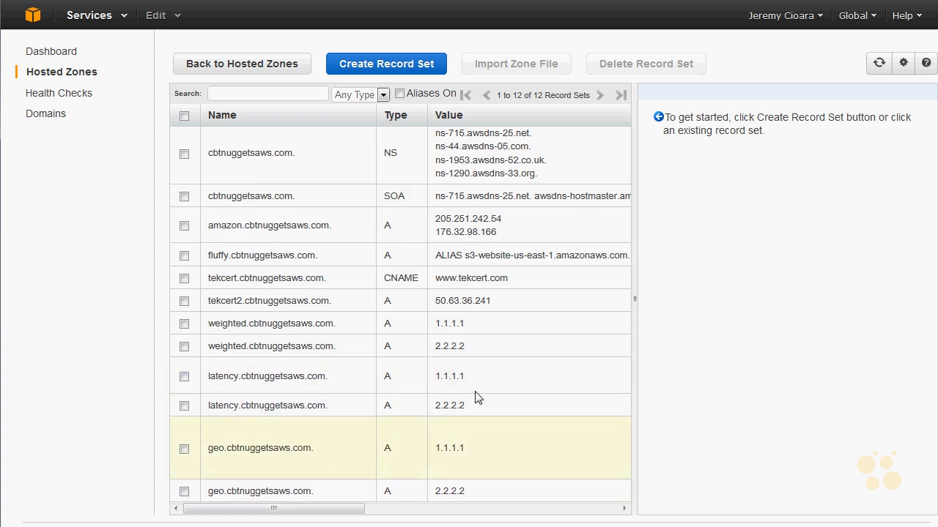
scroll(742, 418, down, 3)
scroll(743, 419, down, 1)
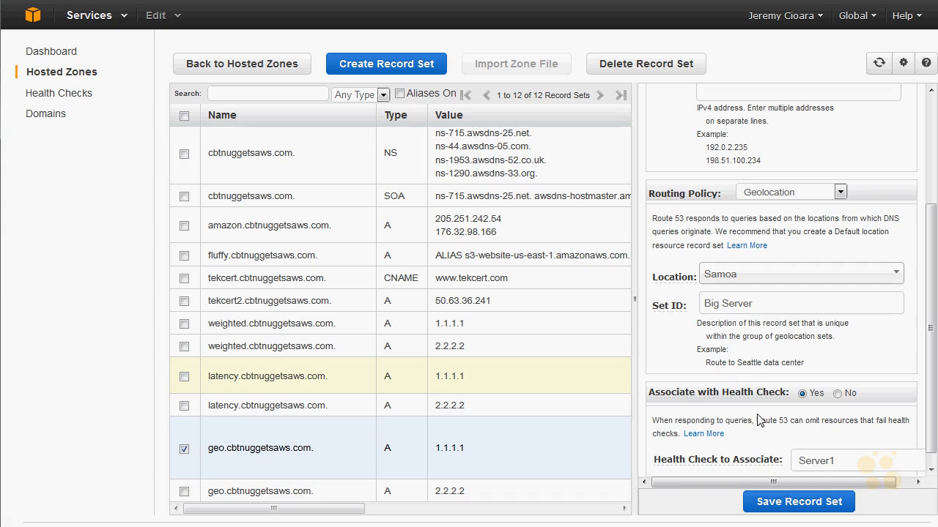
click(456, 492)
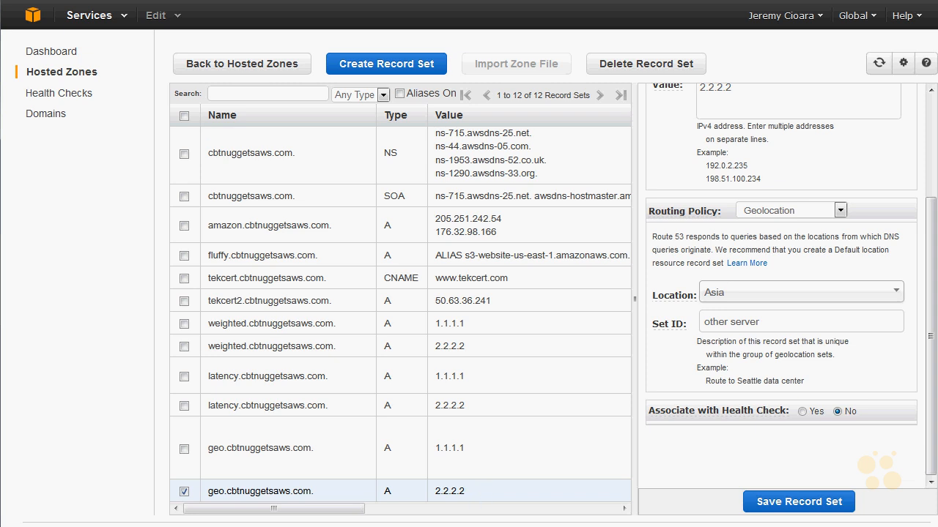
click(73, 93)
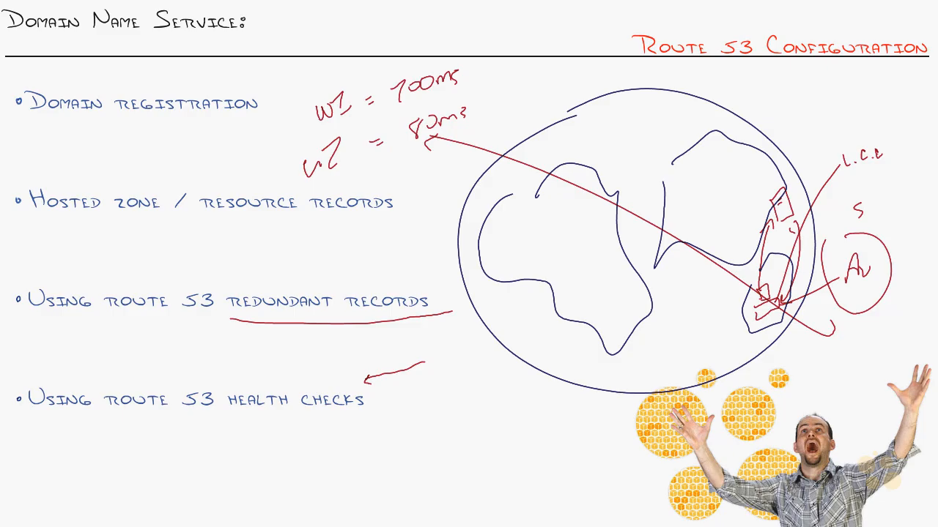
key(e)
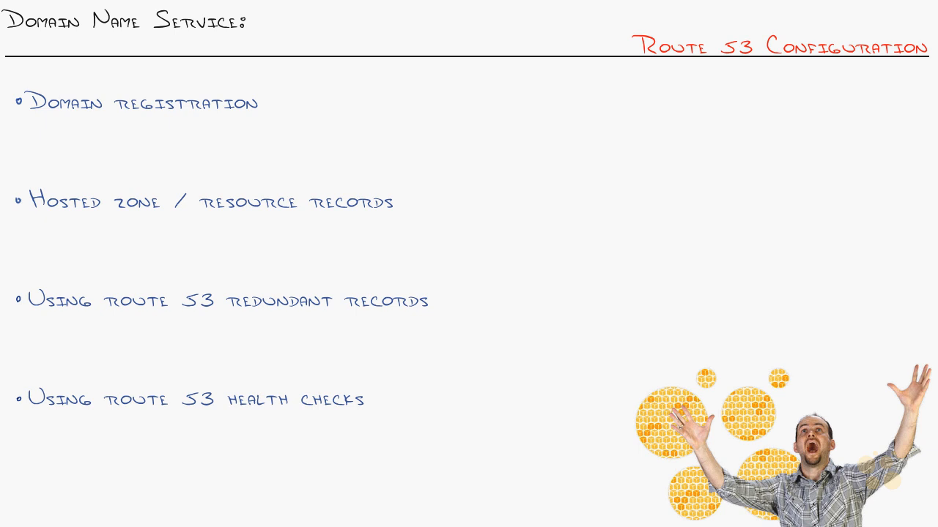